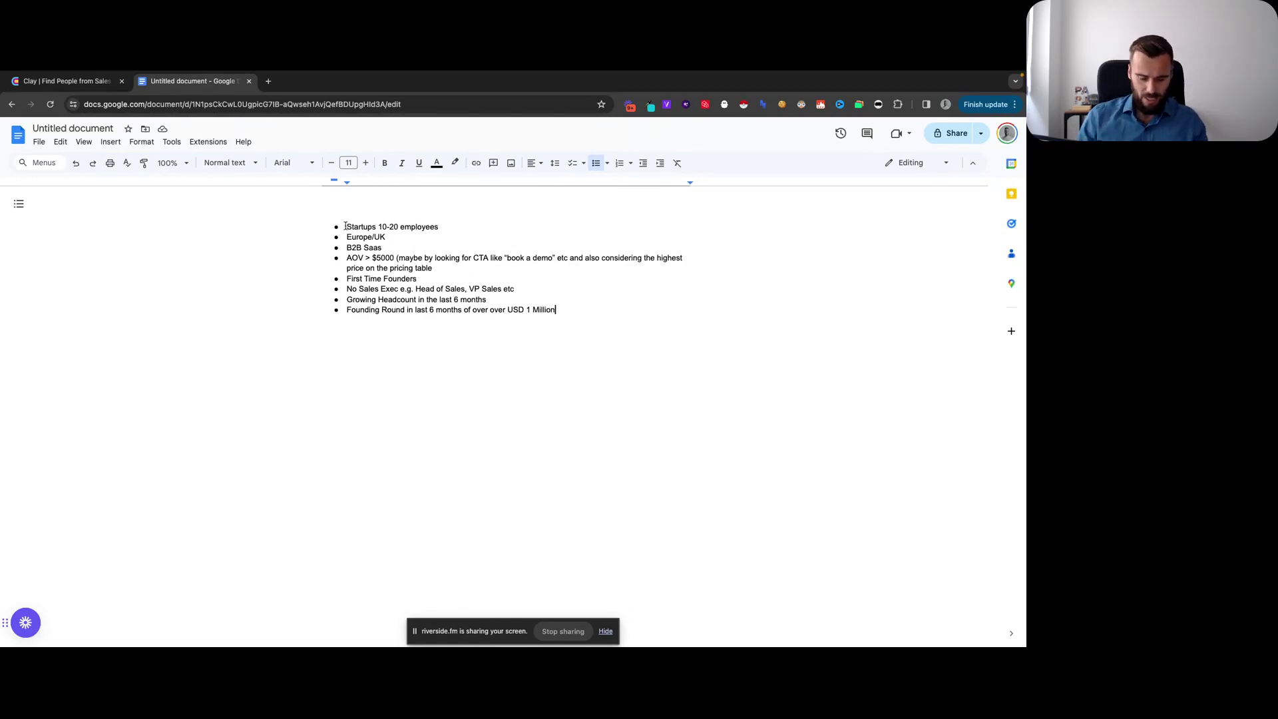
Review the first criteria bullets and the AOV > $5000 pricing note in the doc
{"action": "left_click_drag", "start_coordinate": [345, 227], "coordinate": [446, 235]}
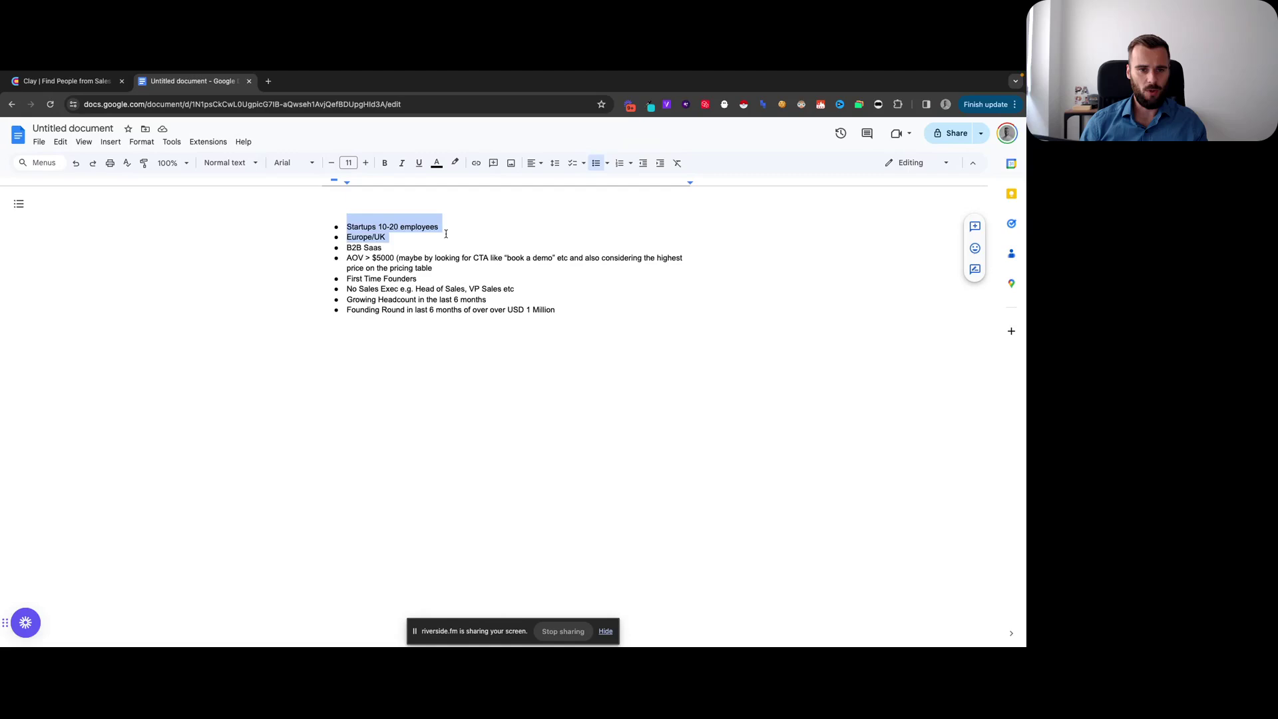
{"action": "left_click", "coordinate": [363, 237]}
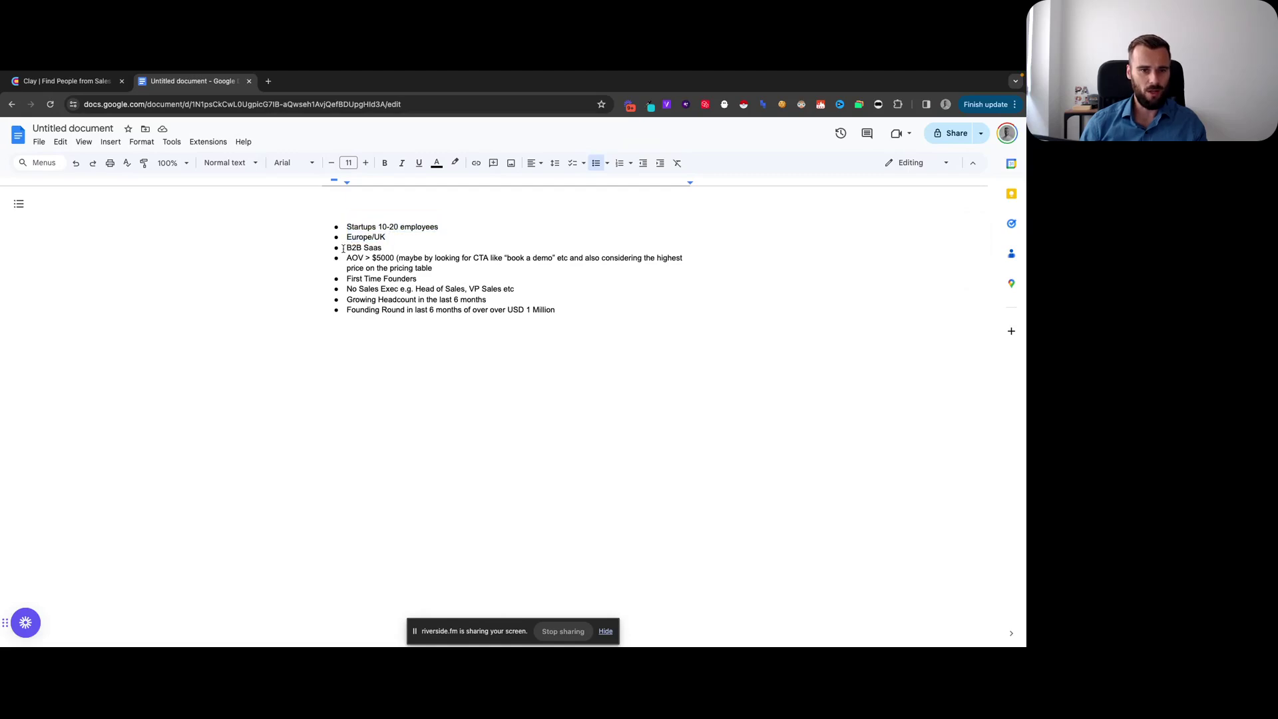
{"action": "left_click_drag", "start_coordinate": [344, 248], "coordinate": [396, 259]}
{"action": "left_click", "coordinate": [388, 248]}
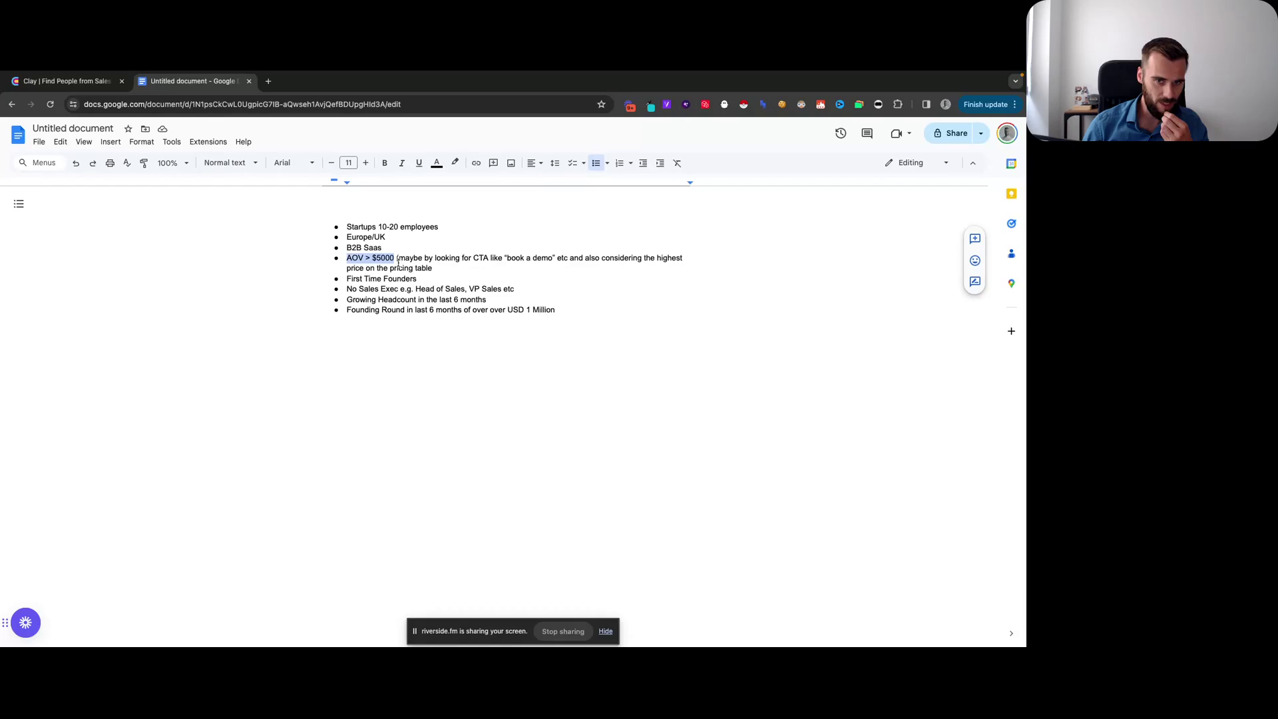
{"action": "left_click_drag", "start_coordinate": [397, 257], "coordinate": [439, 266]}
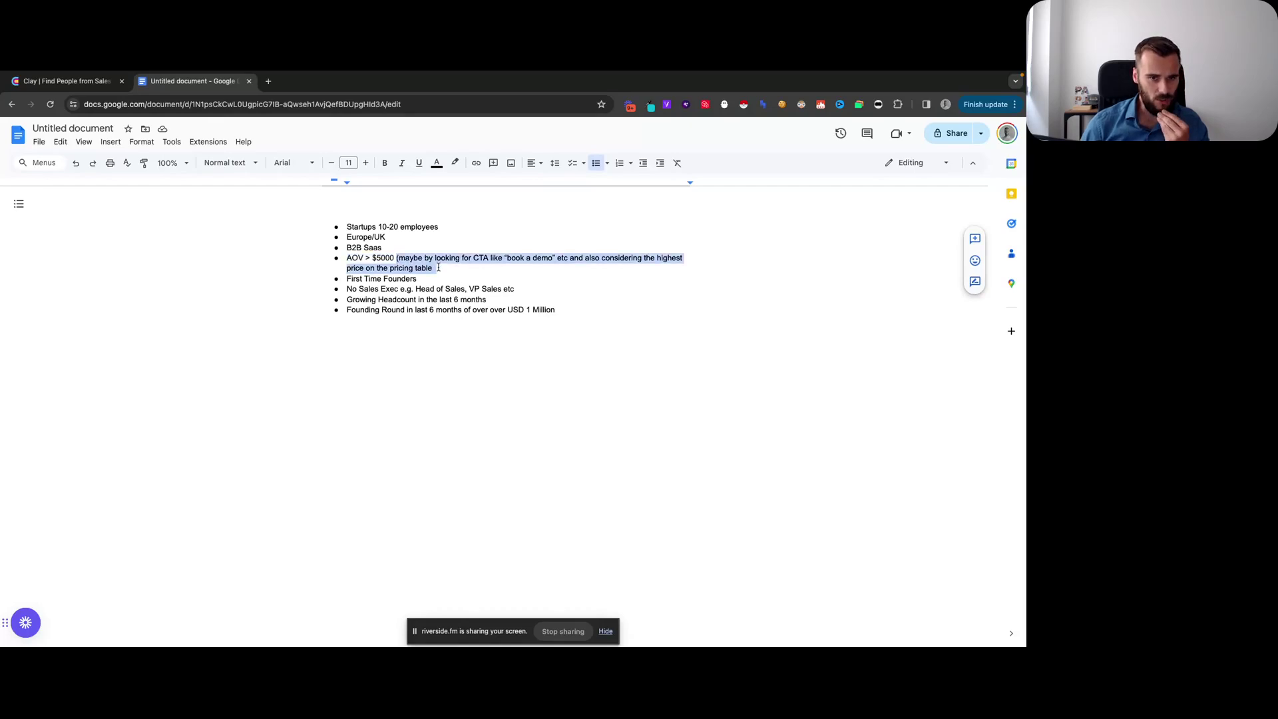
{"action": "left_click", "coordinate": [438, 268]}
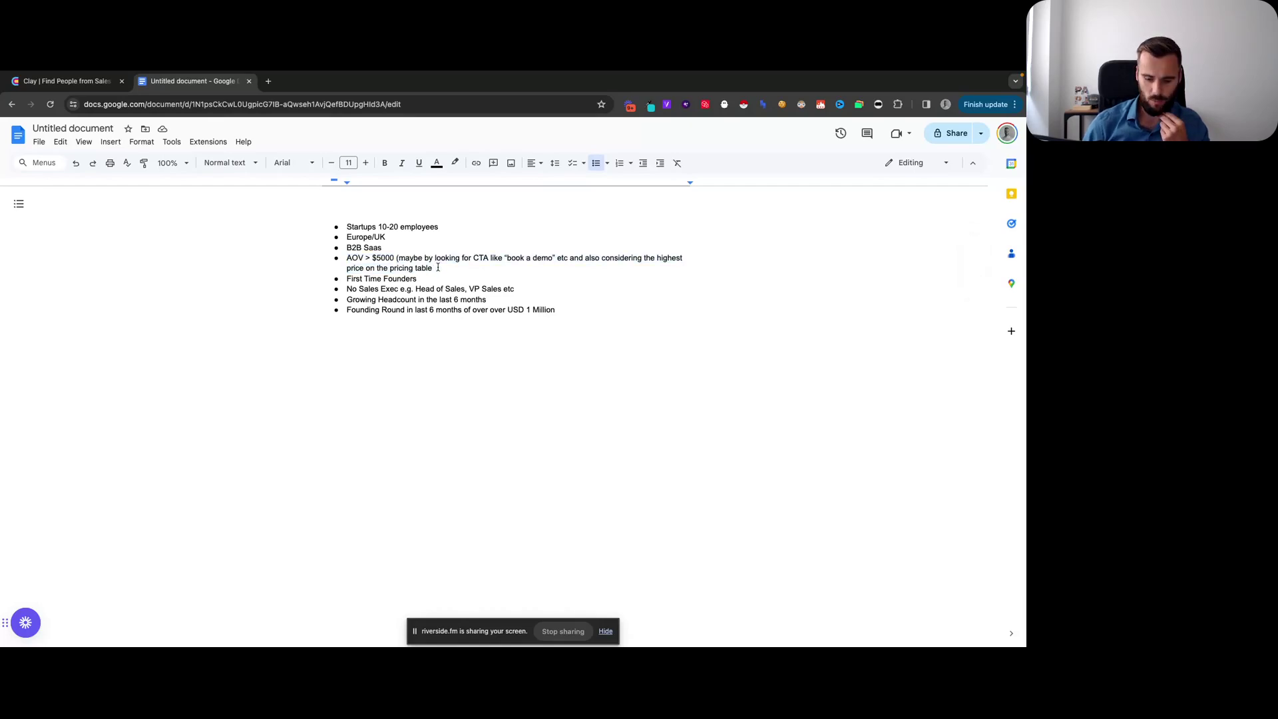
{"action": "type", "text": ")"}
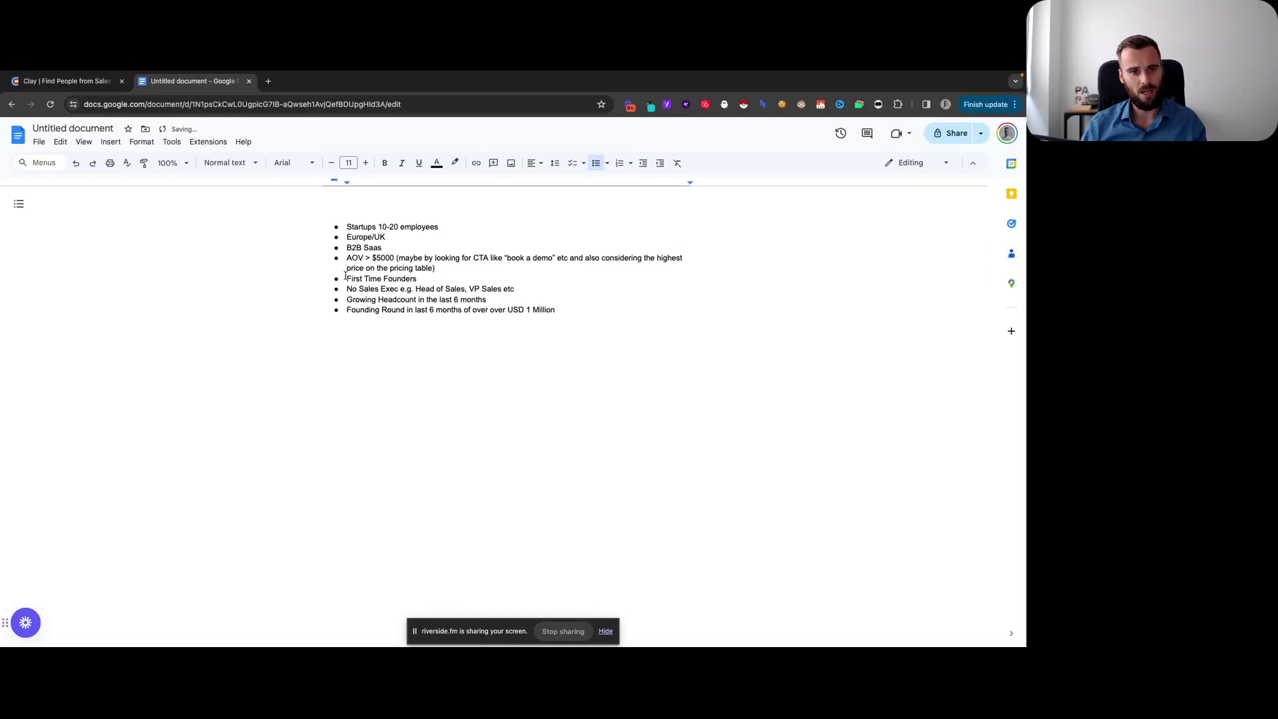
Review the First Time Founders, Head of Sales and last two criteria bullets
{"action": "left_click_drag", "start_coordinate": [346, 276], "coordinate": [422, 283]}
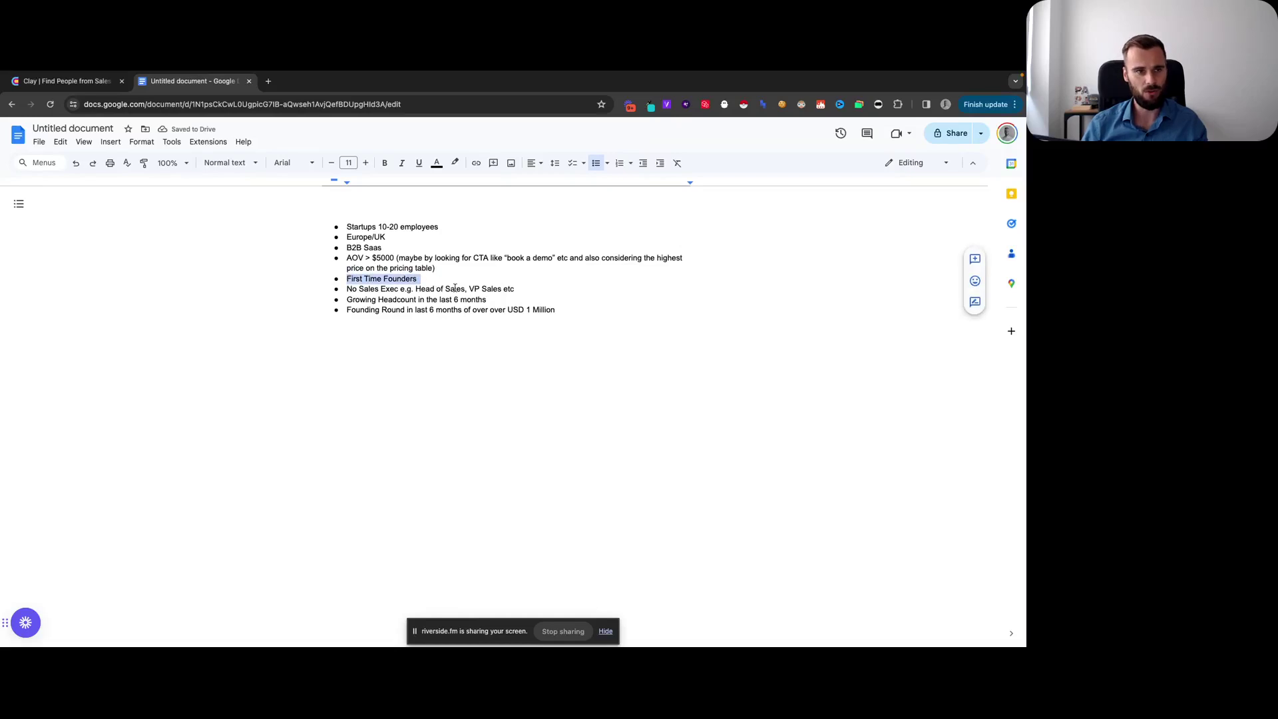
{"action": "left_click", "coordinate": [456, 289]}
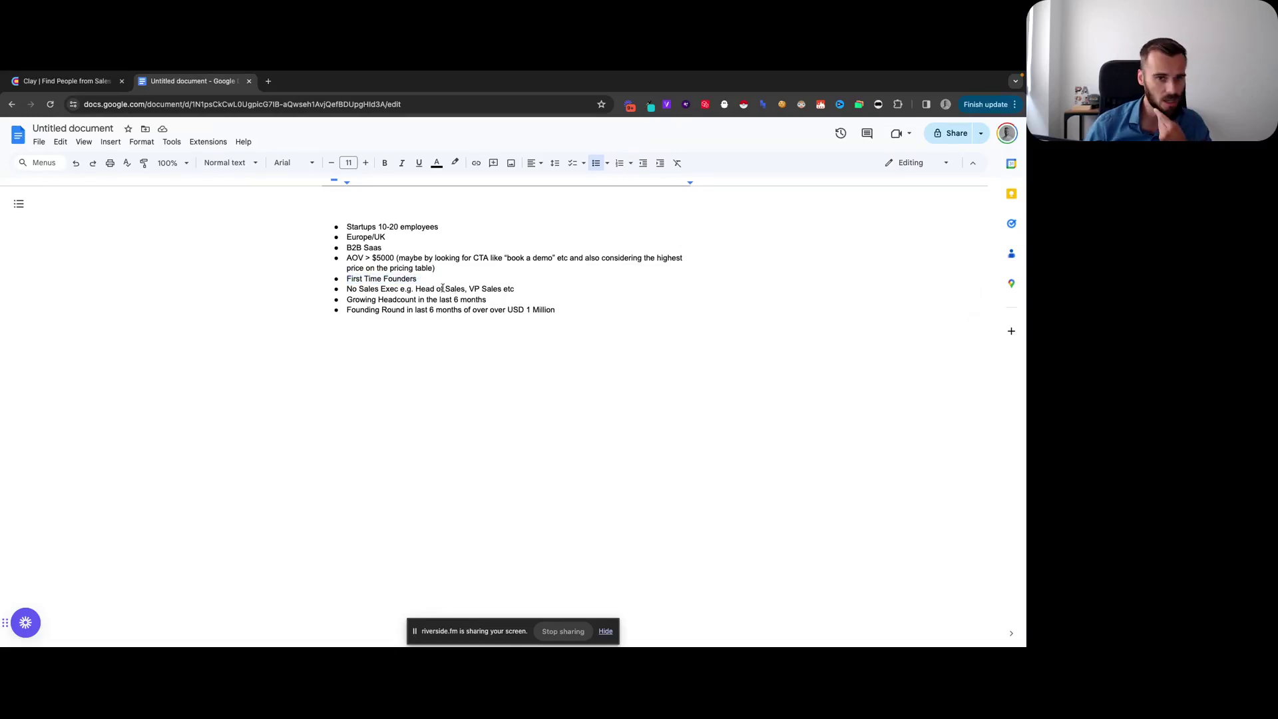
{"action": "left_click_drag", "start_coordinate": [418, 289], "coordinate": [457, 288]}
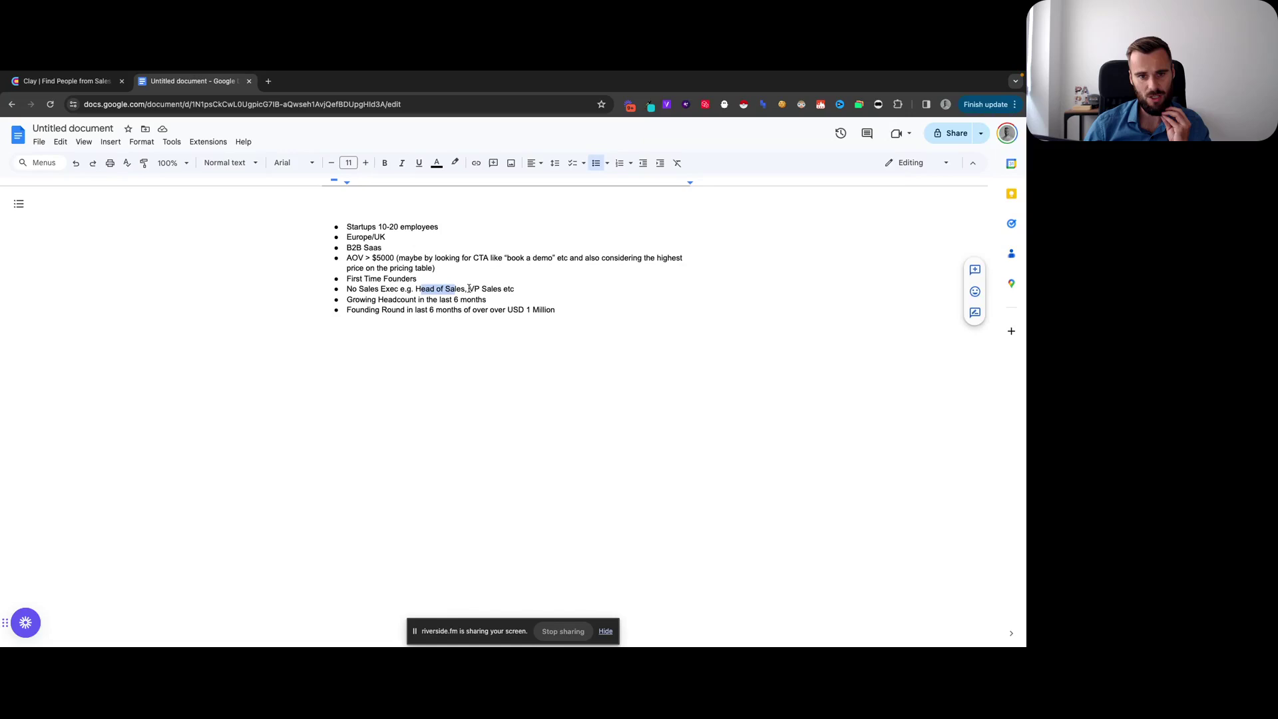
{"action": "left_click", "coordinate": [480, 289]}
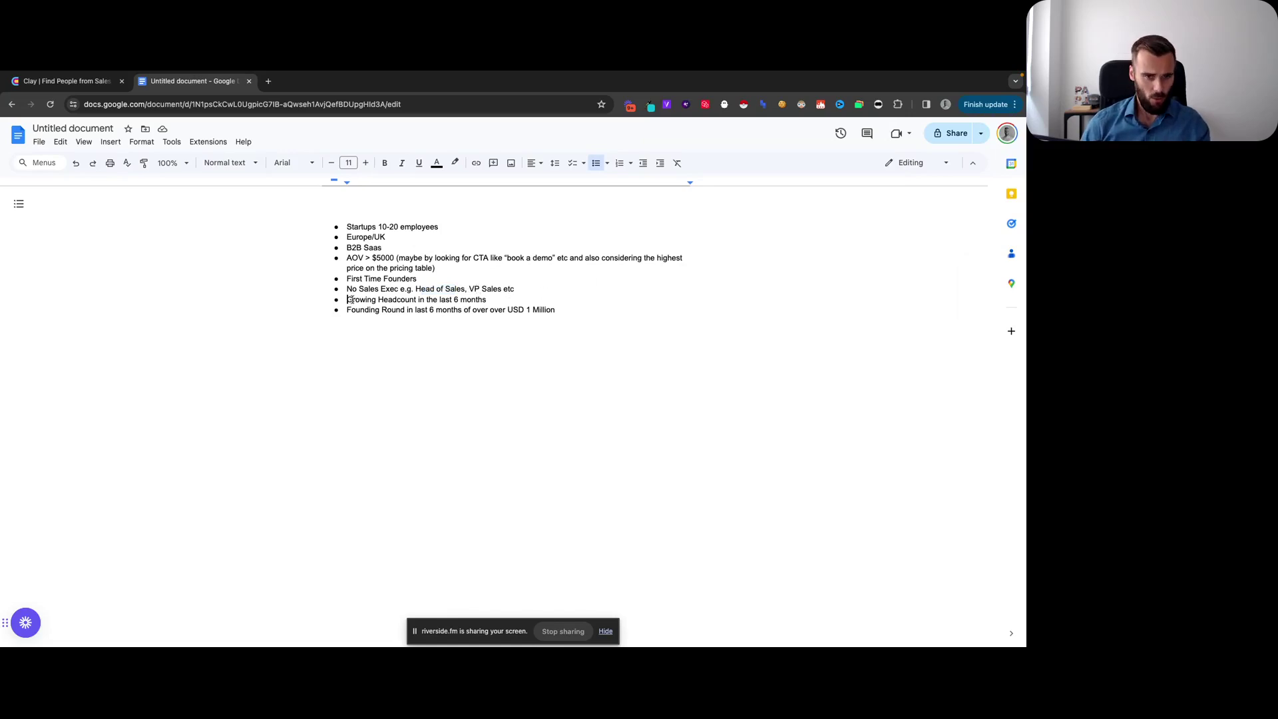
{"action": "left_click_drag", "start_coordinate": [348, 299], "coordinate": [561, 308]}
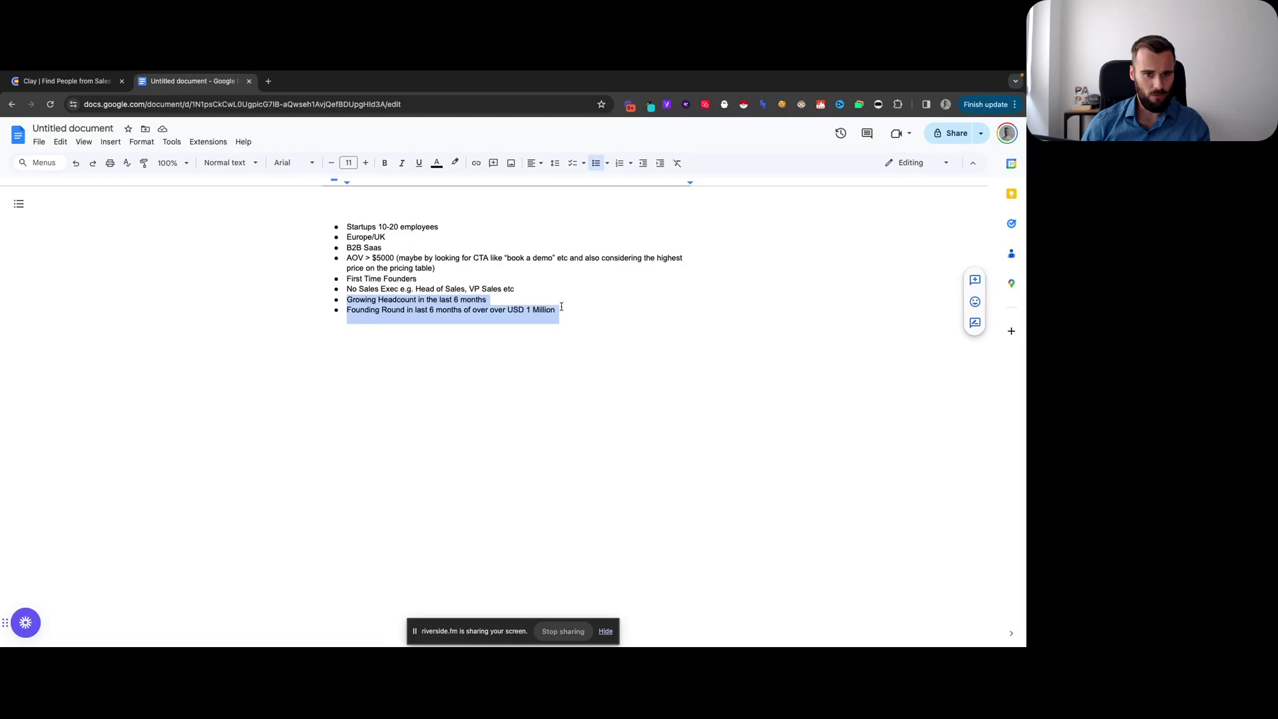
{"action": "left_click", "coordinate": [511, 313]}
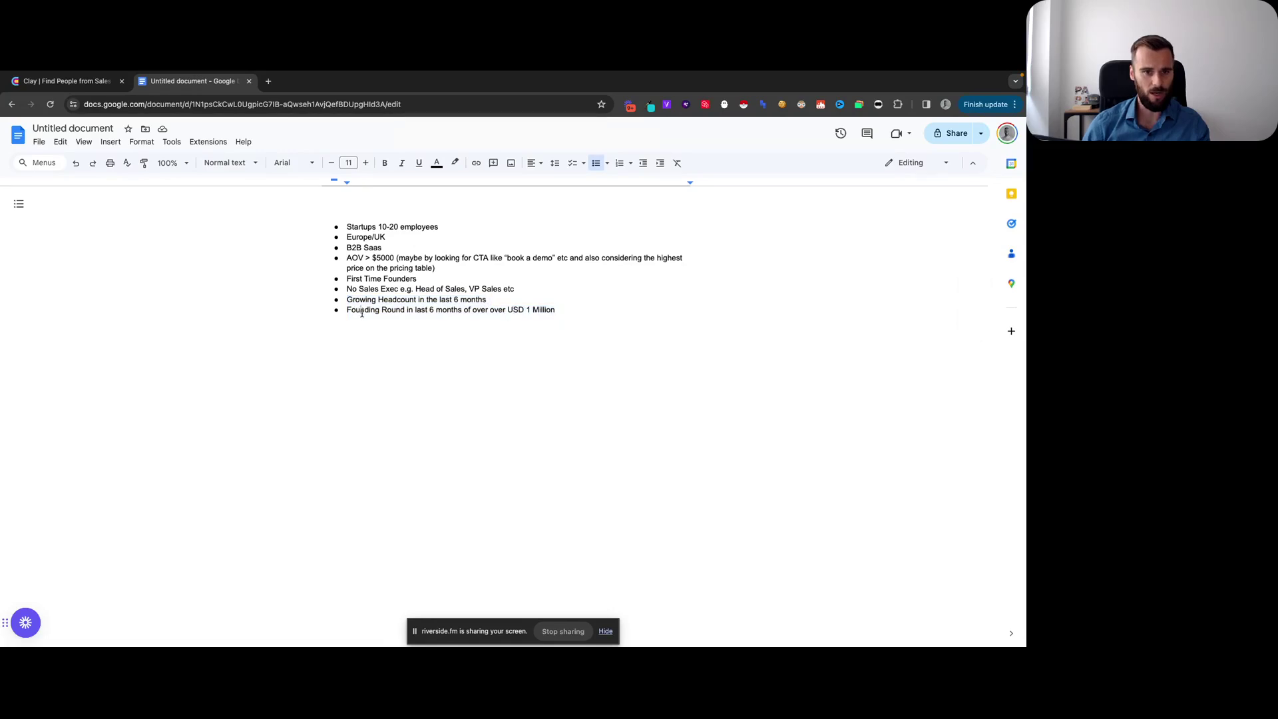
Correct 'Founding' to 'Funding', then switch to the Sales Navigator lead search
{"action": "left_click", "coordinate": [358, 310]}
{"action": "key", "text": "BackSpace"}
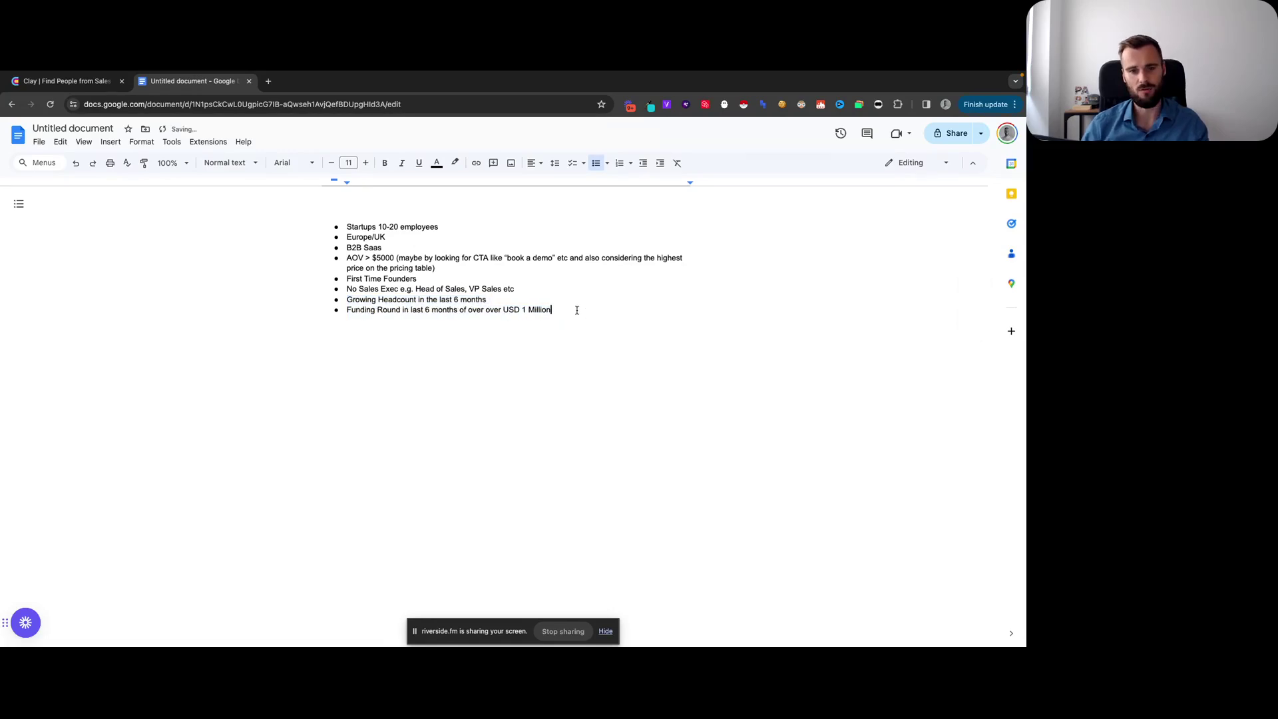
{"action": "key", "text": "ctrl+shift+t"}
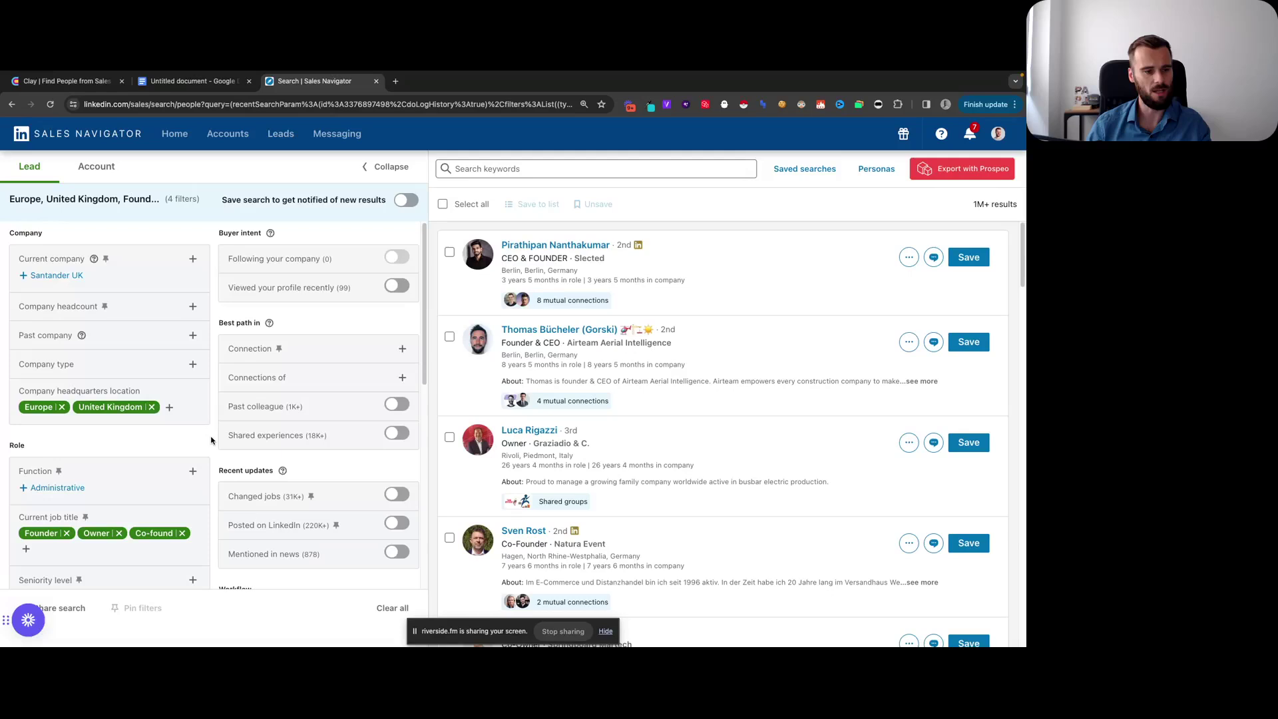
{"action": "scroll", "coordinate": [212, 436], "scroll_direction": "down", "scroll_amount": 3}
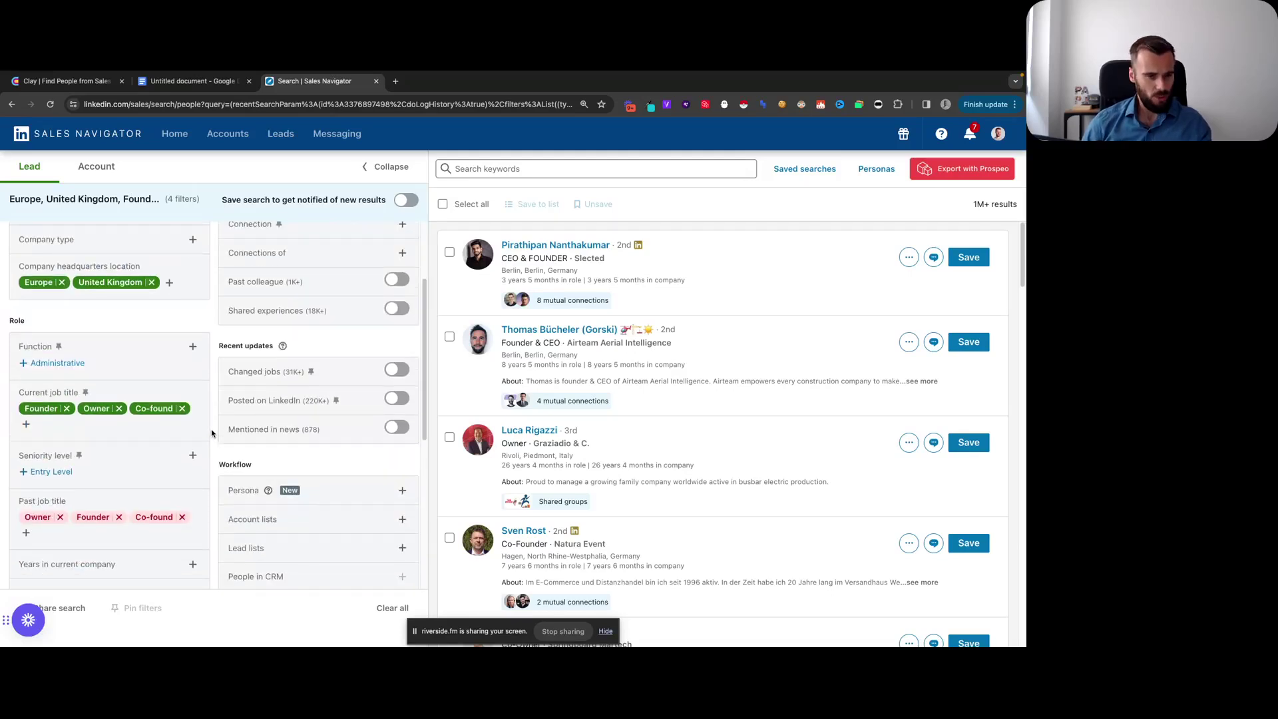
{"action": "scroll", "coordinate": [211, 432], "scroll_direction": "down", "scroll_amount": 1}
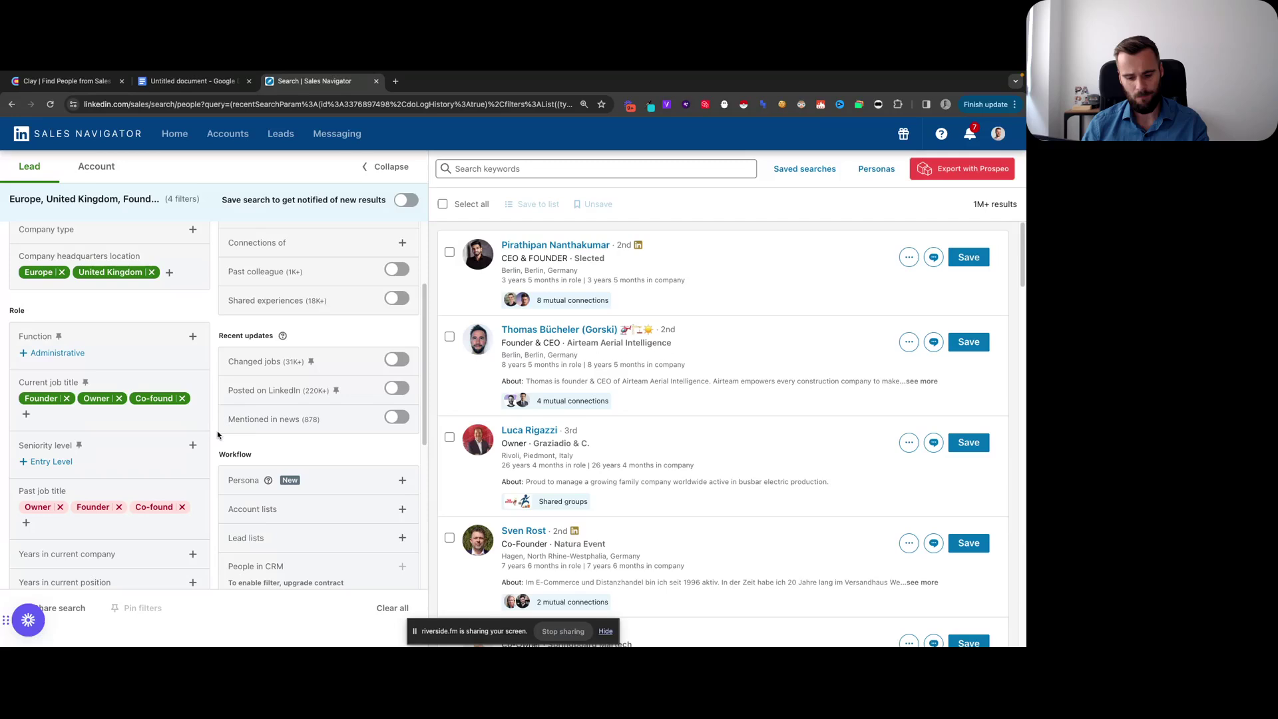
{"action": "scroll", "coordinate": [217, 435], "scroll_direction": "down", "scroll_amount": 1}
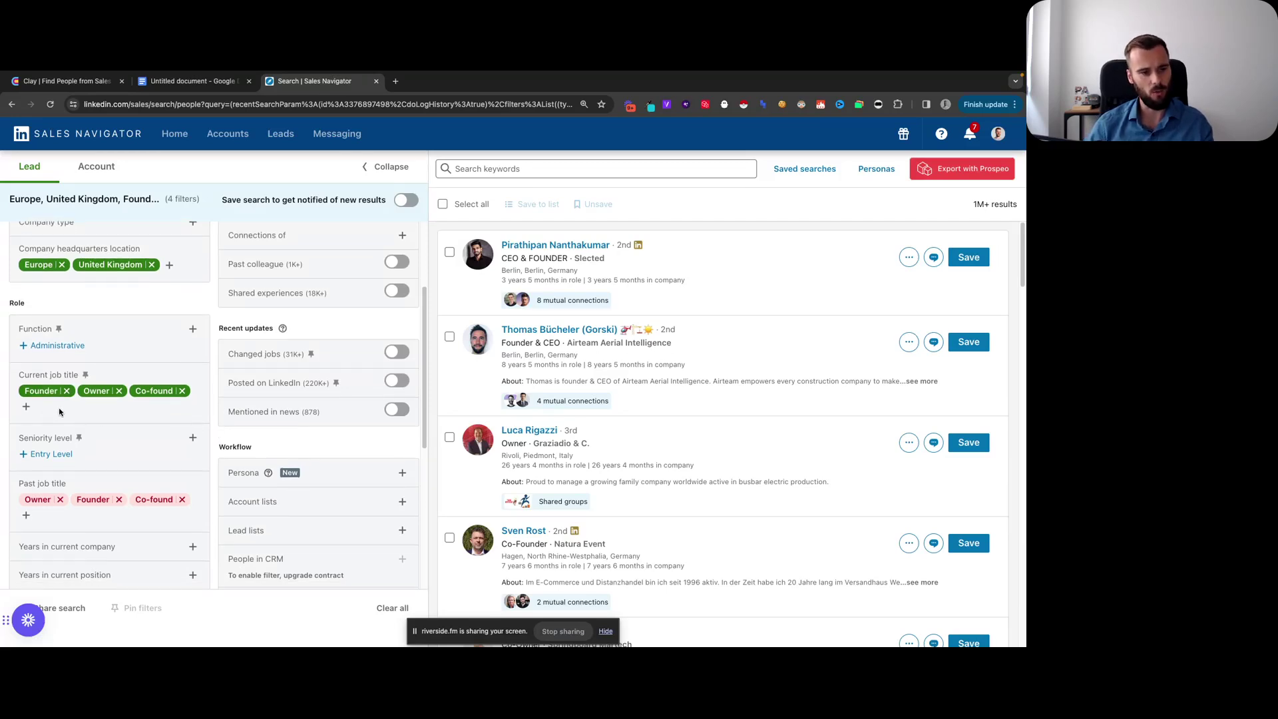
{"action": "scroll", "coordinate": [129, 419], "scroll_direction": "down", "scroll_amount": 1}
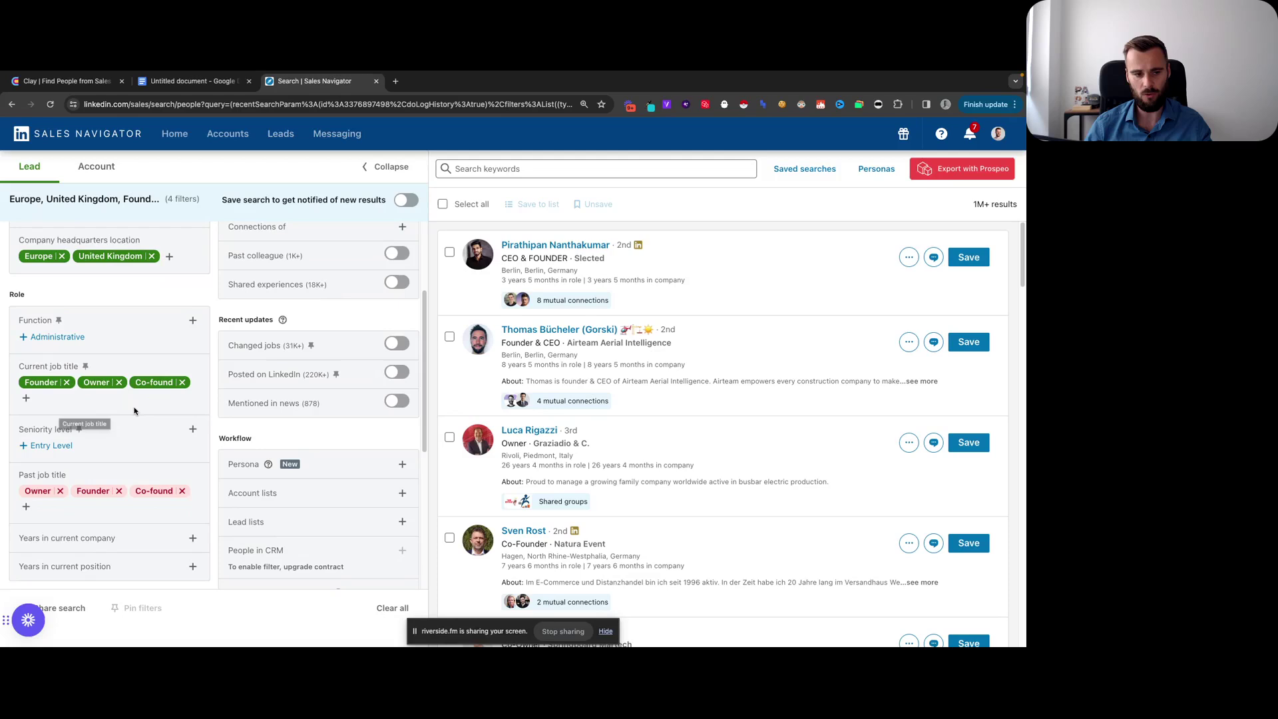
{"action": "scroll", "coordinate": [133, 414], "scroll_direction": "down", "scroll_amount": 1}
{"action": "scroll", "coordinate": [133, 414], "scroll_direction": "down", "scroll_amount": 1}
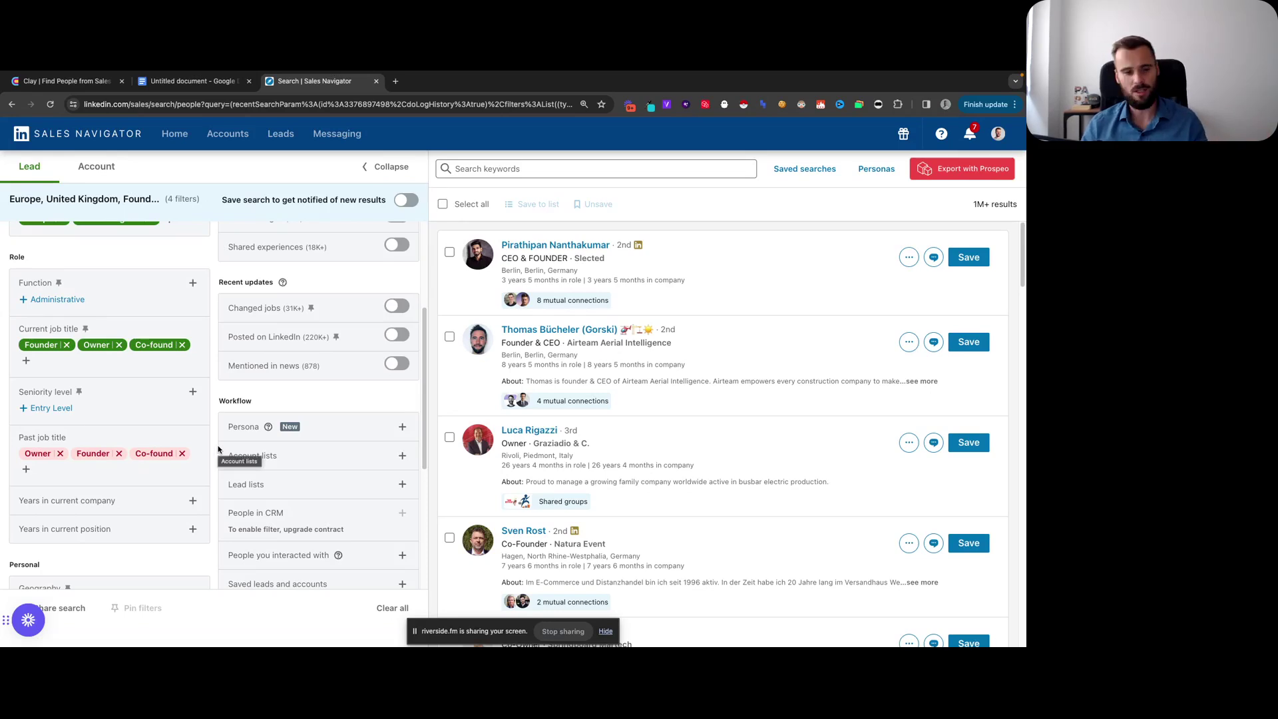
{"action": "scroll", "coordinate": [218, 449], "scroll_direction": "up", "scroll_amount": 3}
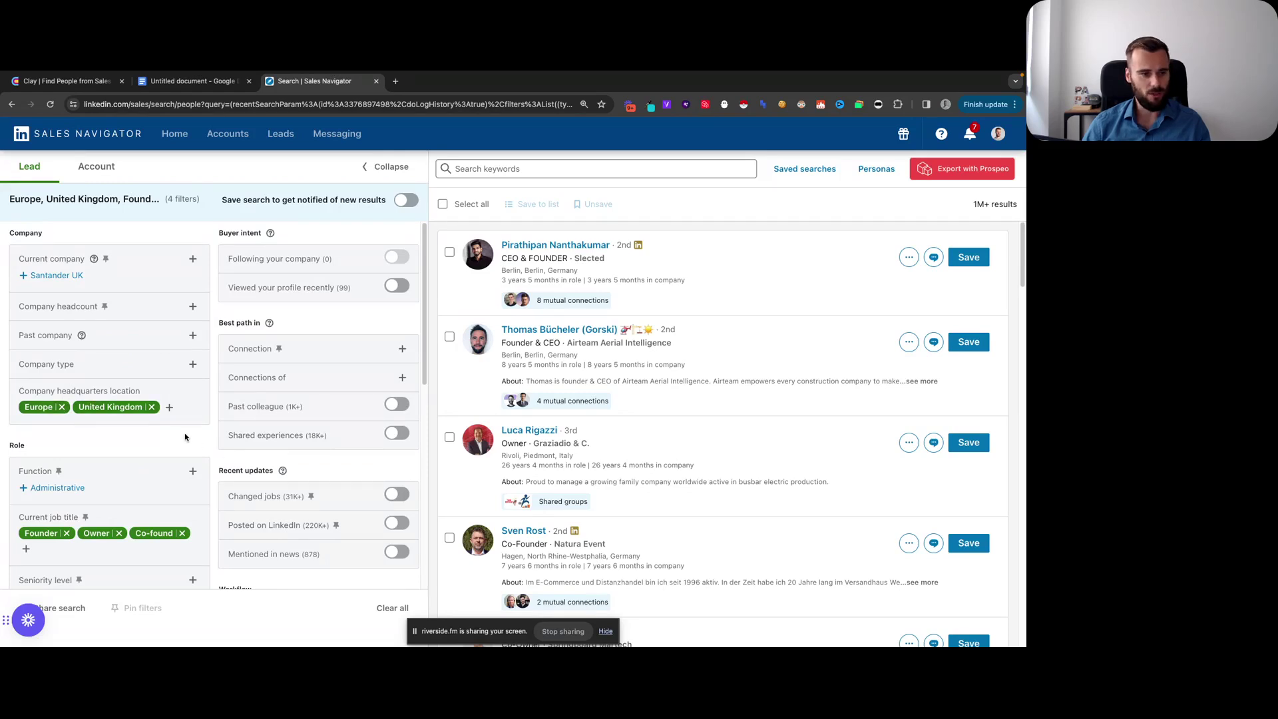
{"action": "scroll", "coordinate": [207, 442], "scroll_direction": "down", "scroll_amount": 2}
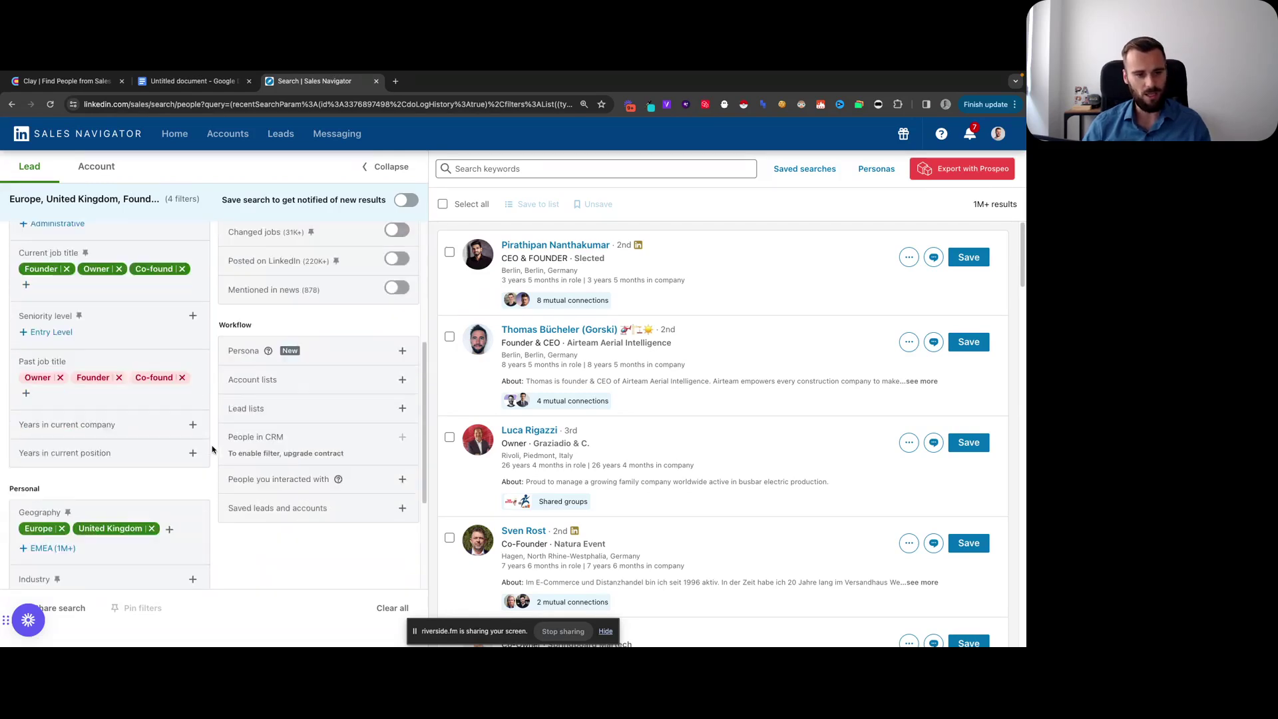
{"action": "scroll", "coordinate": [214, 429], "scroll_direction": "down", "scroll_amount": 3}
{"action": "scroll", "coordinate": [214, 449], "scroll_direction": "up", "scroll_amount": 3}
{"action": "scroll", "coordinate": [213, 449], "scroll_direction": "up", "scroll_amount": 2}
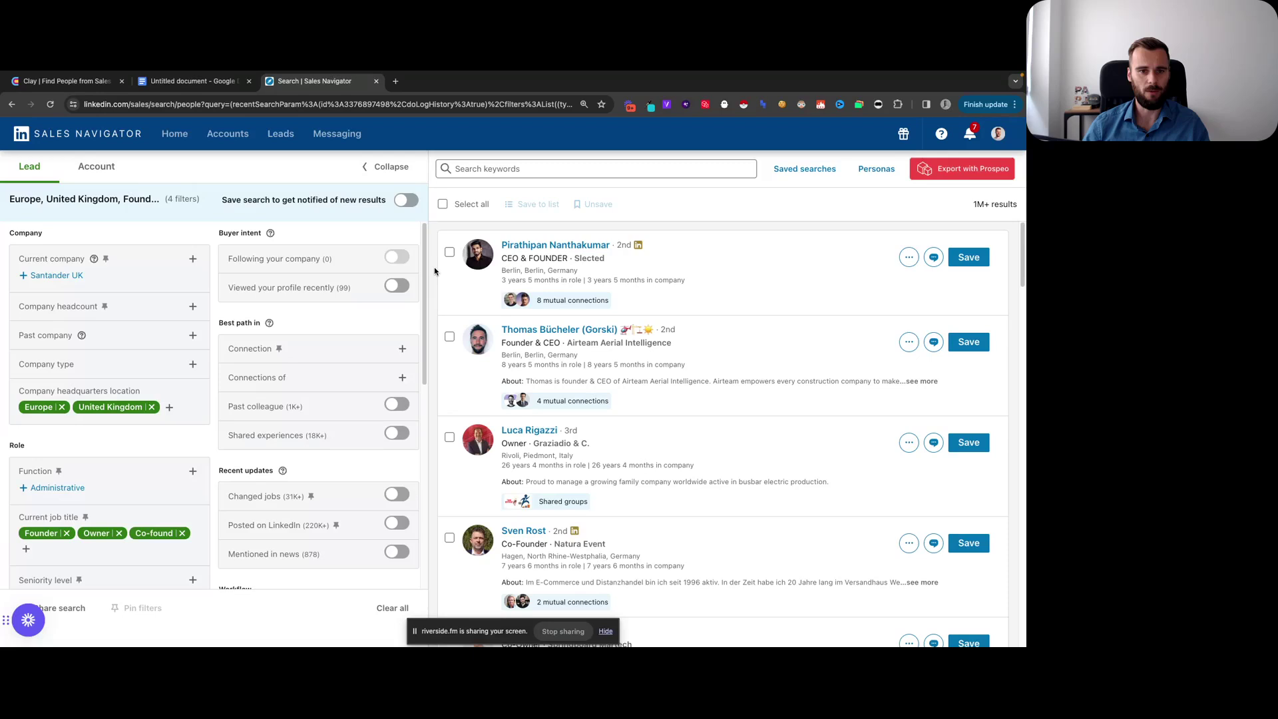
{"action": "scroll", "coordinate": [434, 270], "scroll_direction": "down", "scroll_amount": 3}
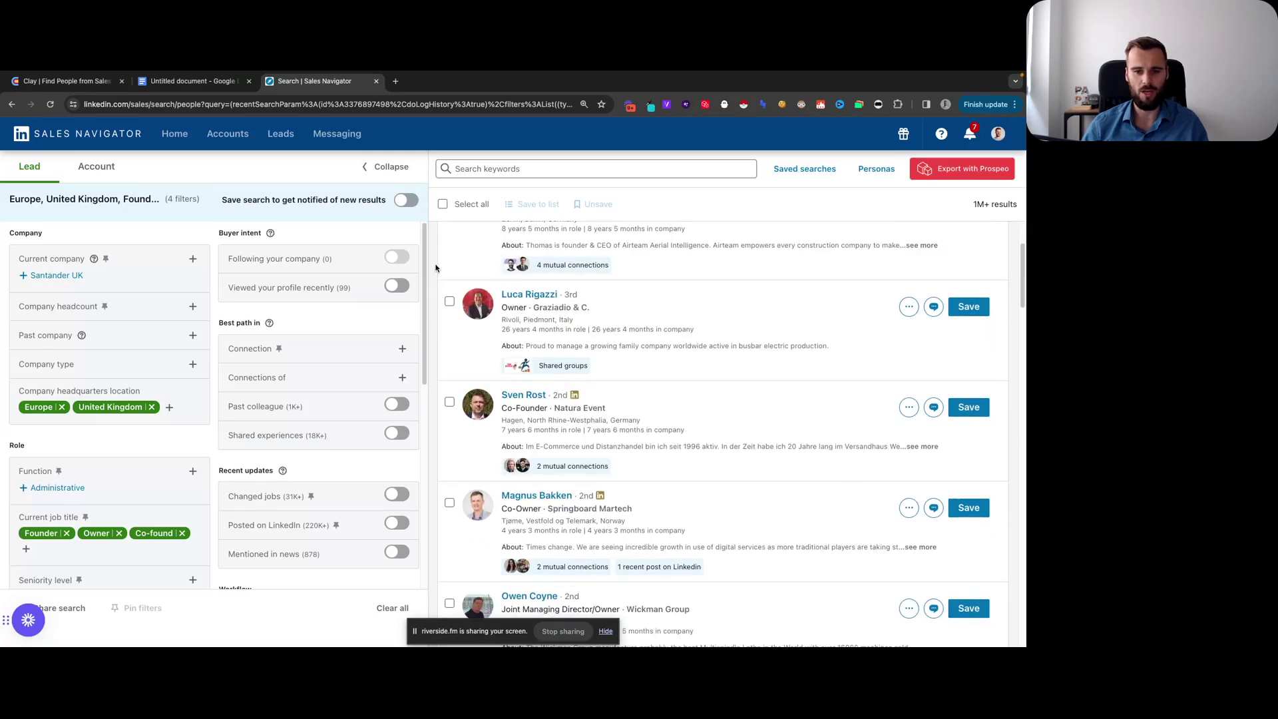
{"action": "scroll", "coordinate": [420, 299], "scroll_direction": "down", "scroll_amount": 1}
{"action": "scroll", "coordinate": [444, 332], "scroll_direction": "up", "scroll_amount": 3}
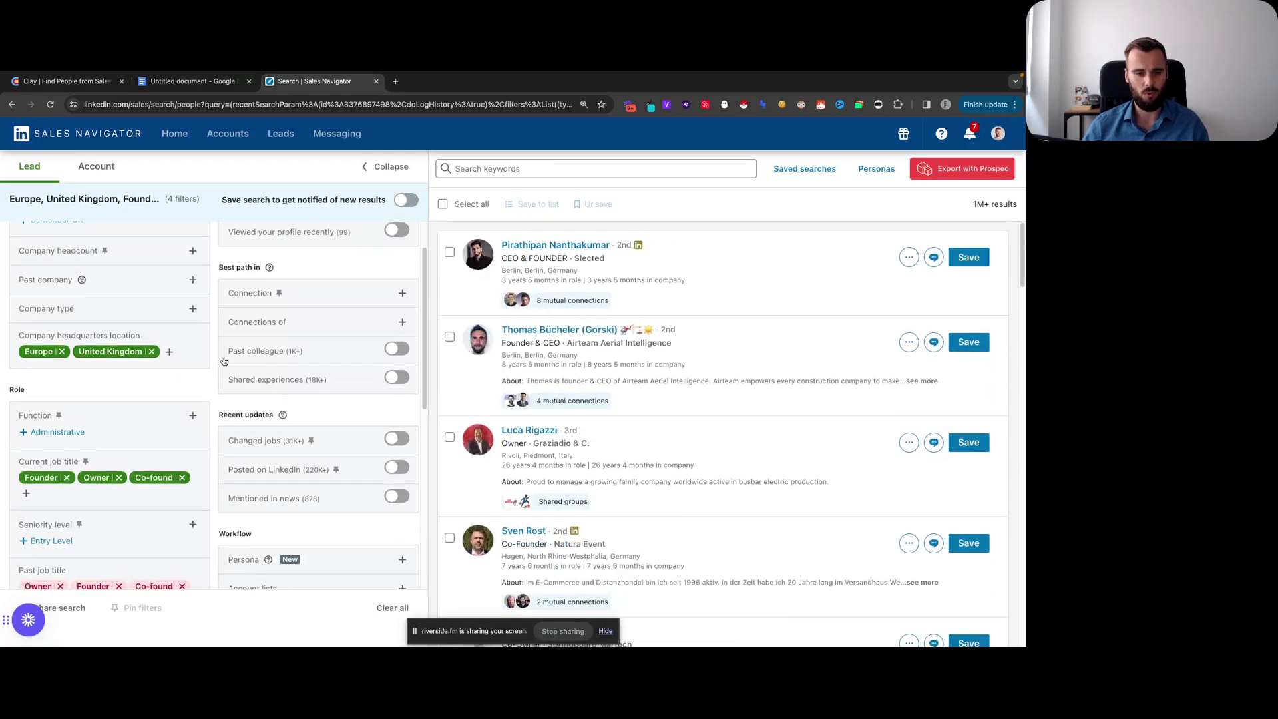
{"action": "scroll", "coordinate": [217, 371], "scroll_direction": "down", "scroll_amount": 3}
{"action": "scroll", "coordinate": [217, 372], "scroll_direction": "up", "scroll_amount": 5}
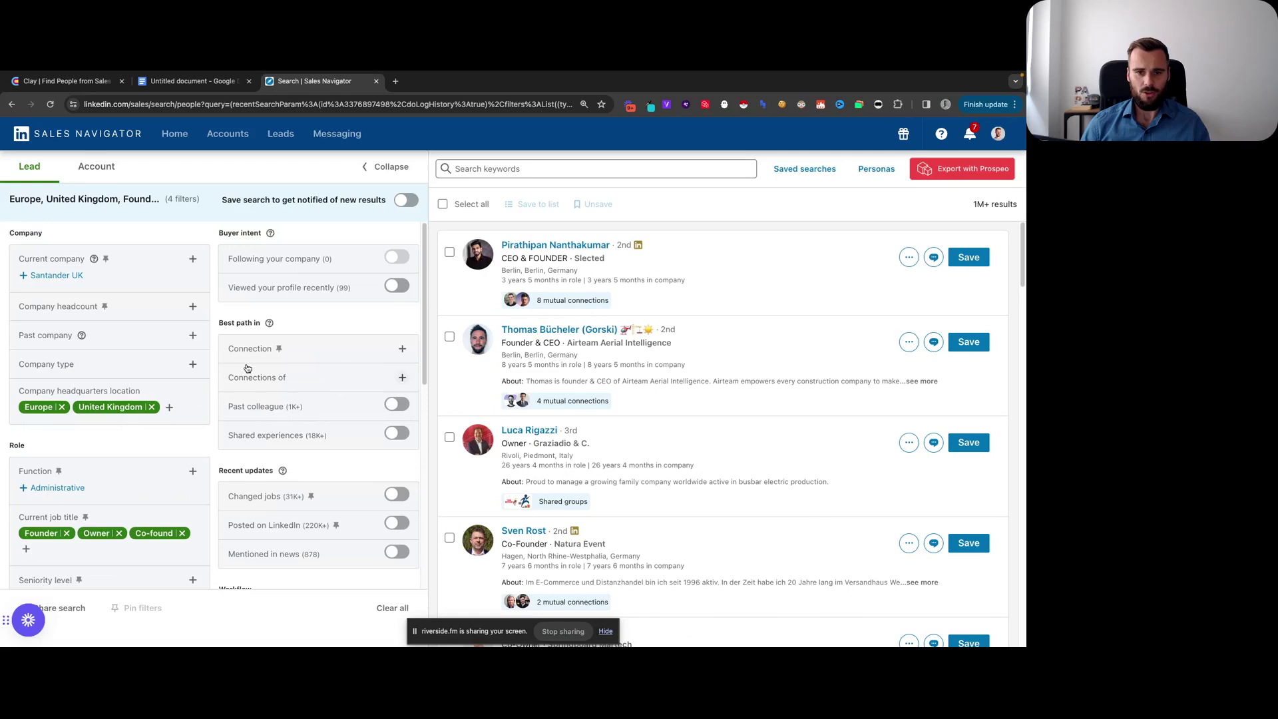
Return to the criteria document and highlight the B2B Saas criterion
{"action": "left_click", "coordinate": [163, 84]}
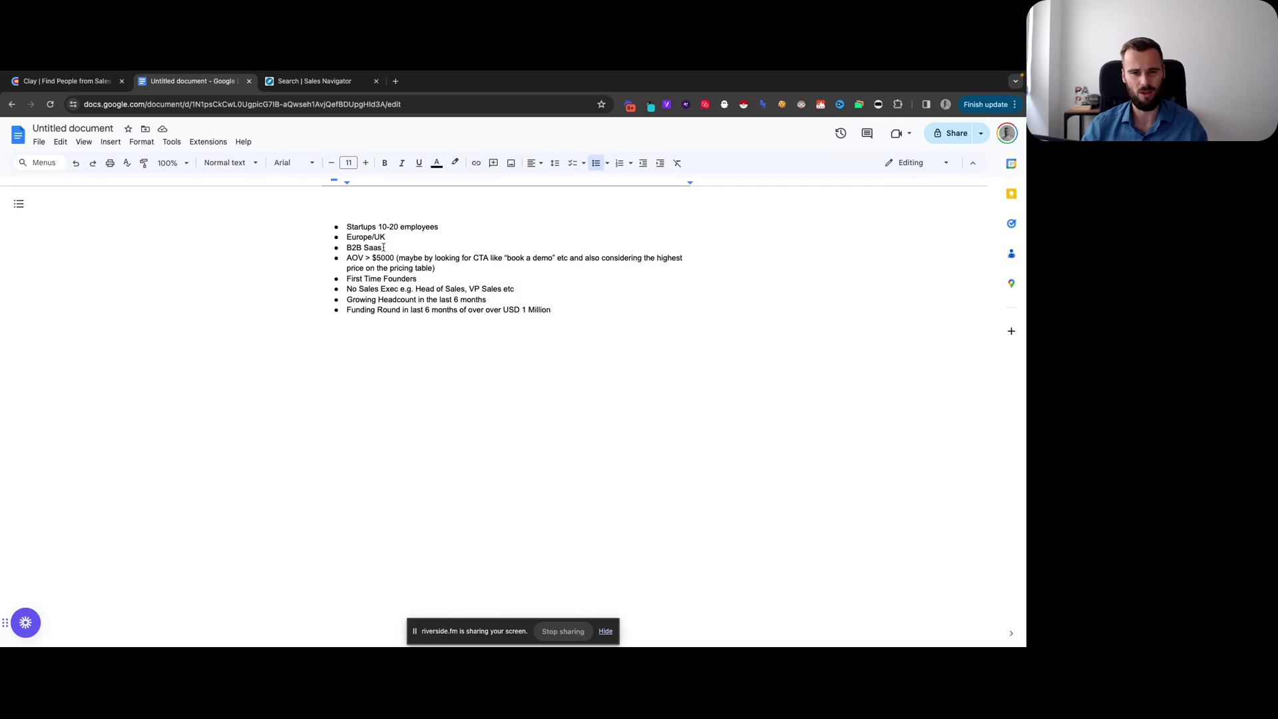
{"action": "left_click_drag", "start_coordinate": [383, 246], "coordinate": [344, 244]}
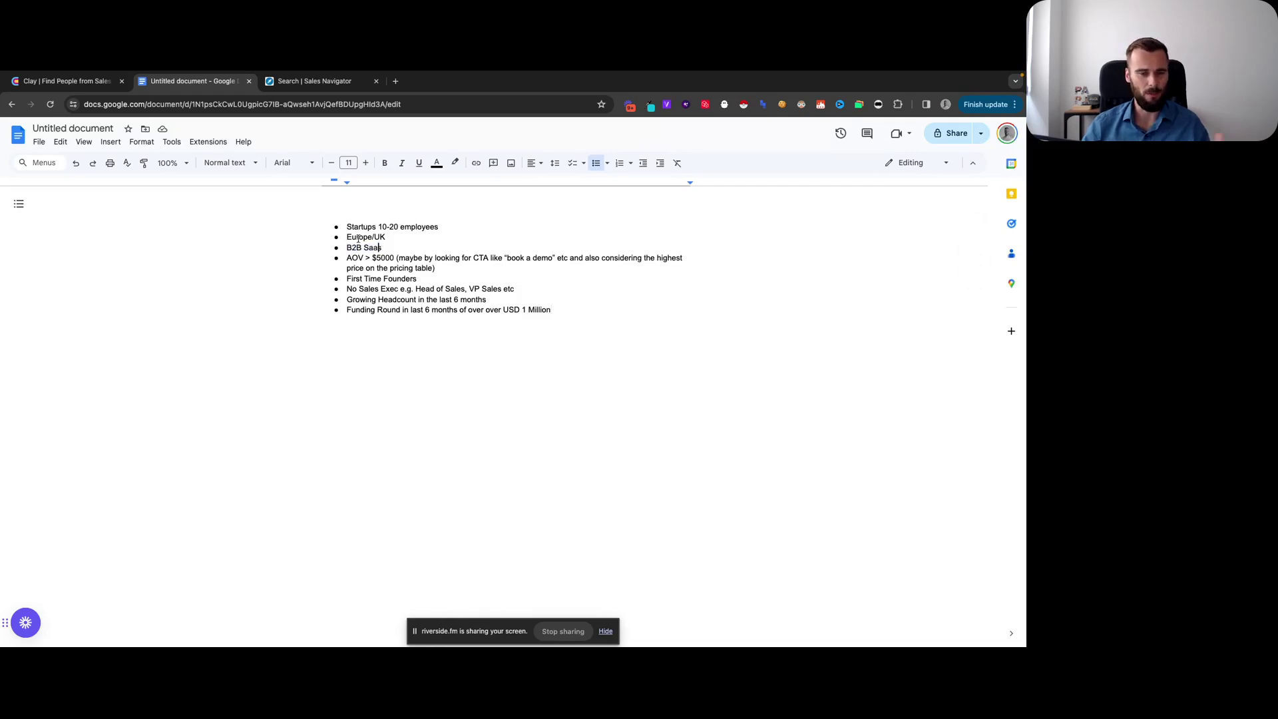
{"action": "left_click", "coordinate": [64, 83]}
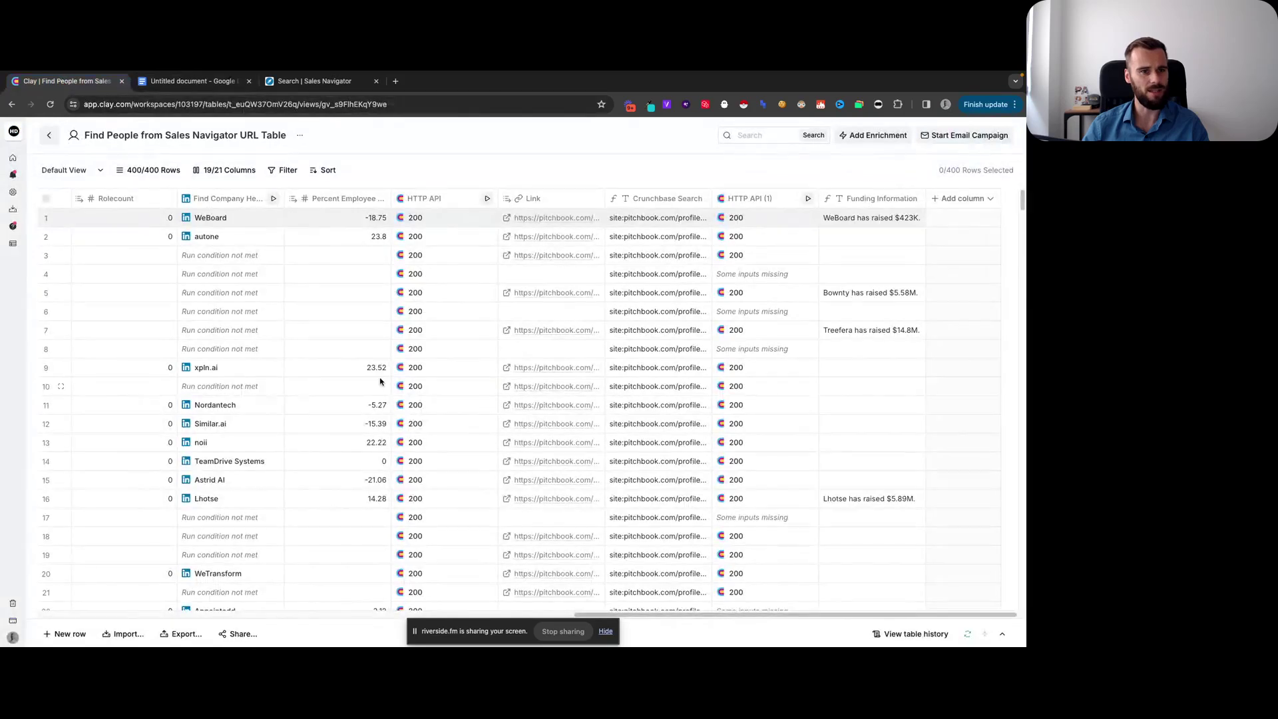
{"action": "left_click_drag", "start_coordinate": [802, 615], "coordinate": [147, 610]}
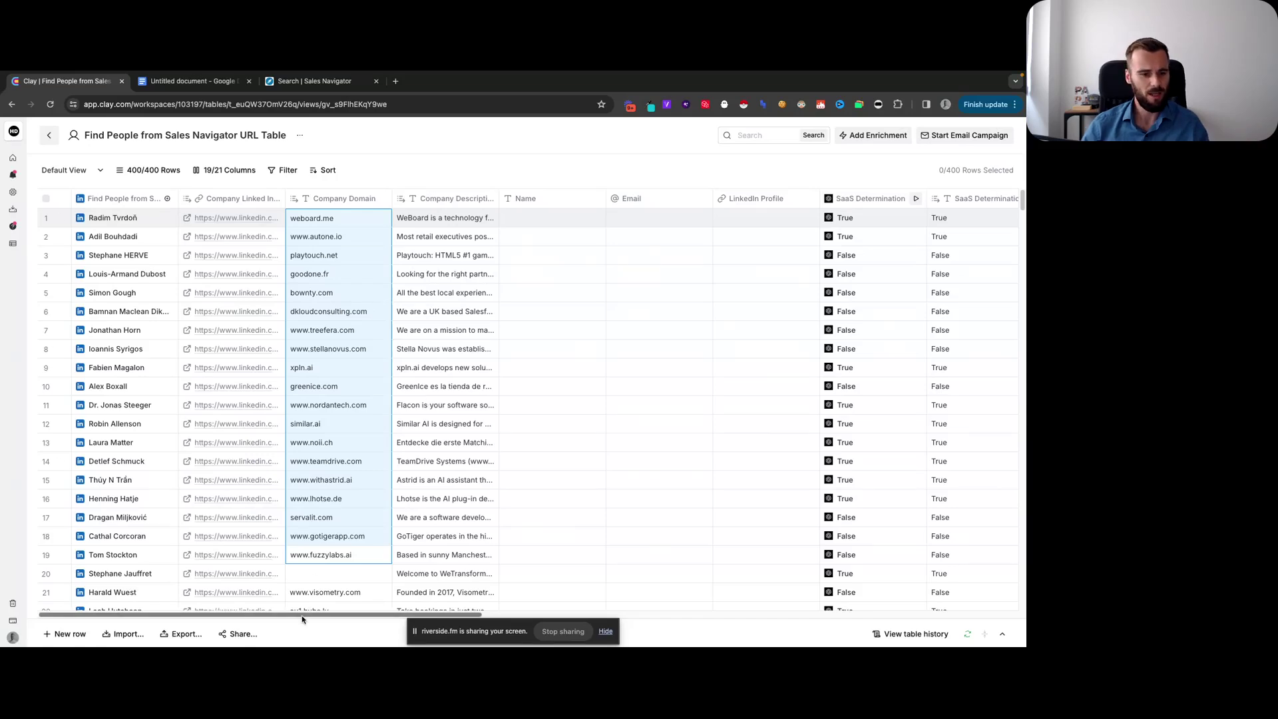
{"action": "scroll", "coordinate": [448, 334], "scroll_direction": "right", "scroll_amount": 1}
{"action": "left_click", "coordinate": [449, 334]}
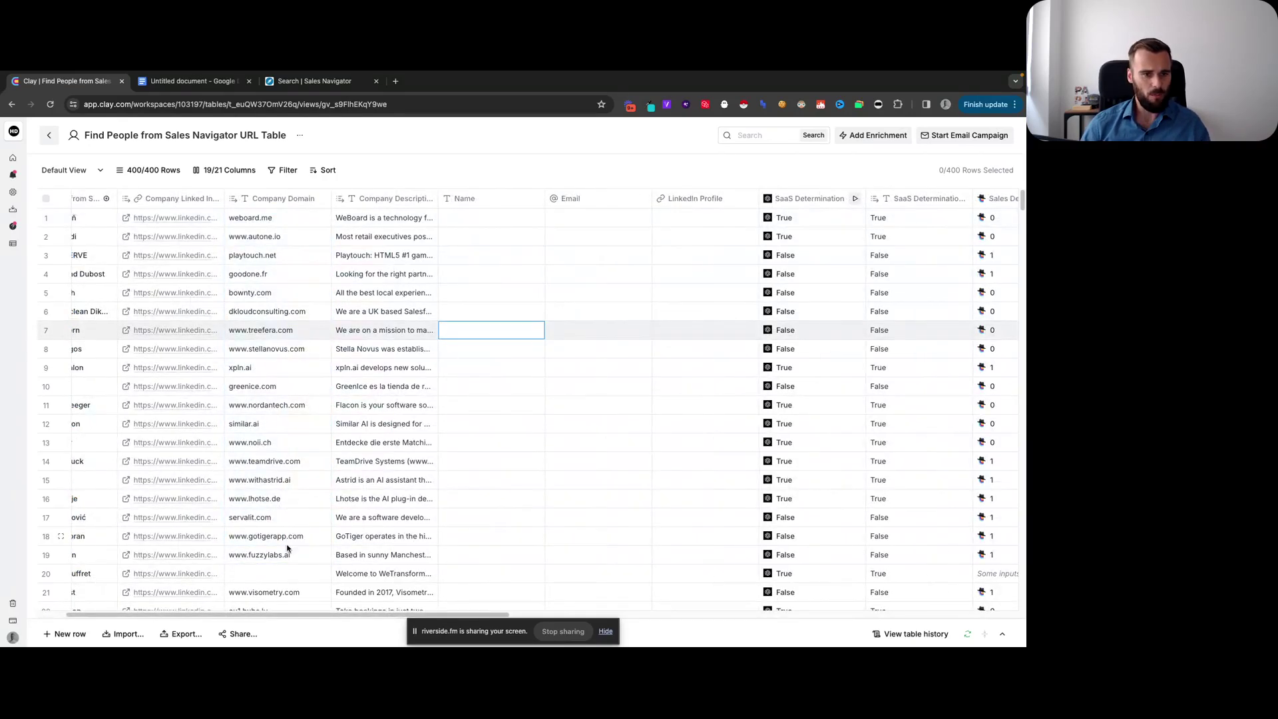
{"action": "left_click_drag", "start_coordinate": [275, 615], "coordinate": [454, 616]}
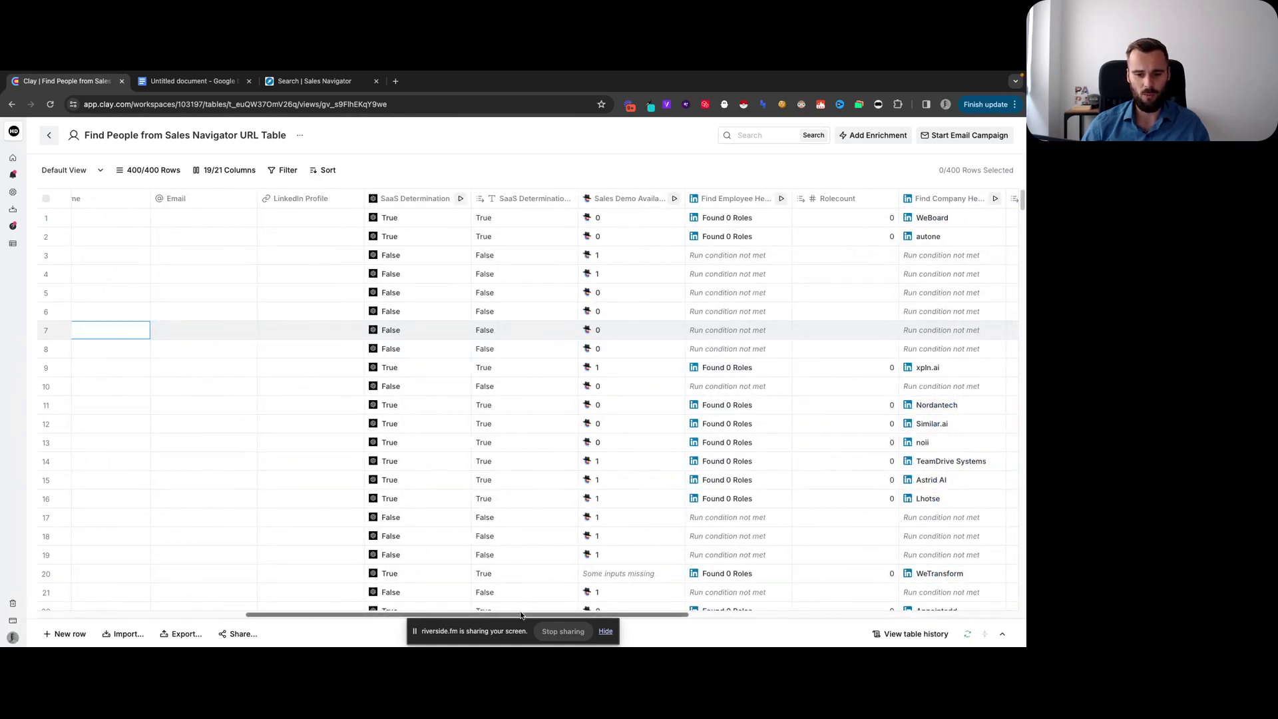
{"action": "left_click_drag", "start_coordinate": [480, 615], "coordinate": [424, 615]}
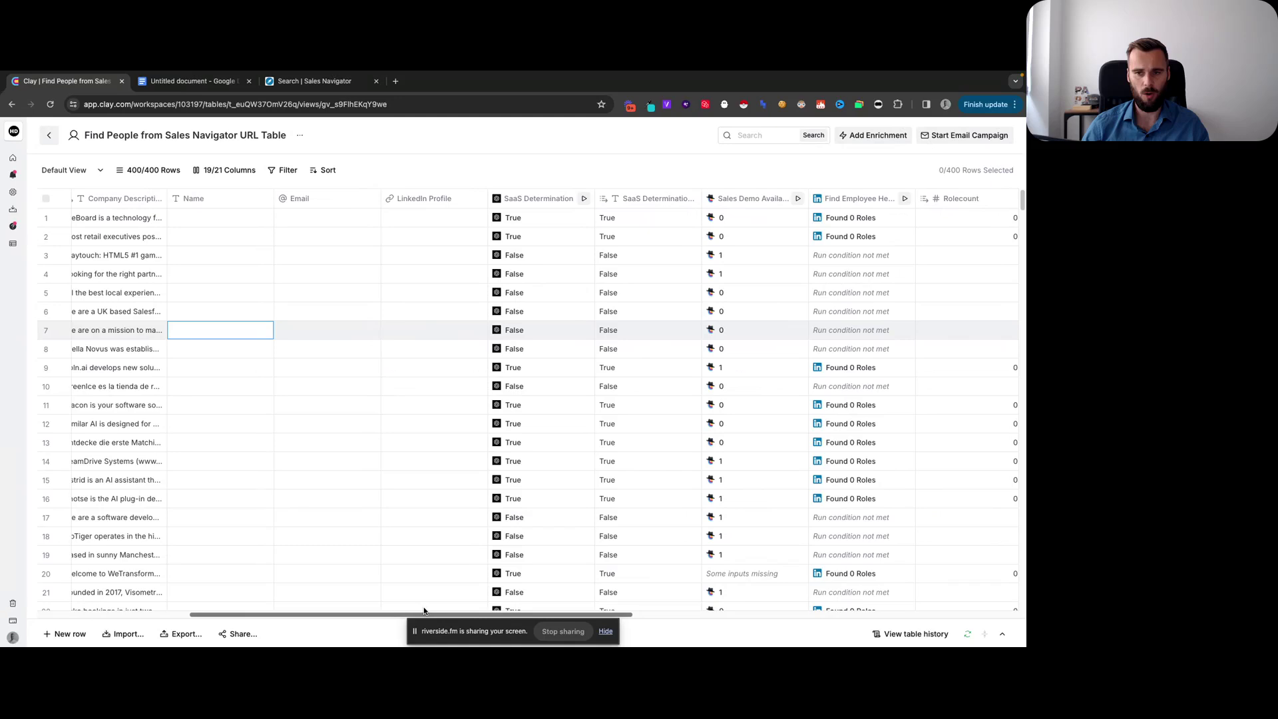
{"action": "left_click_drag", "start_coordinate": [424, 612], "coordinate": [417, 612]}
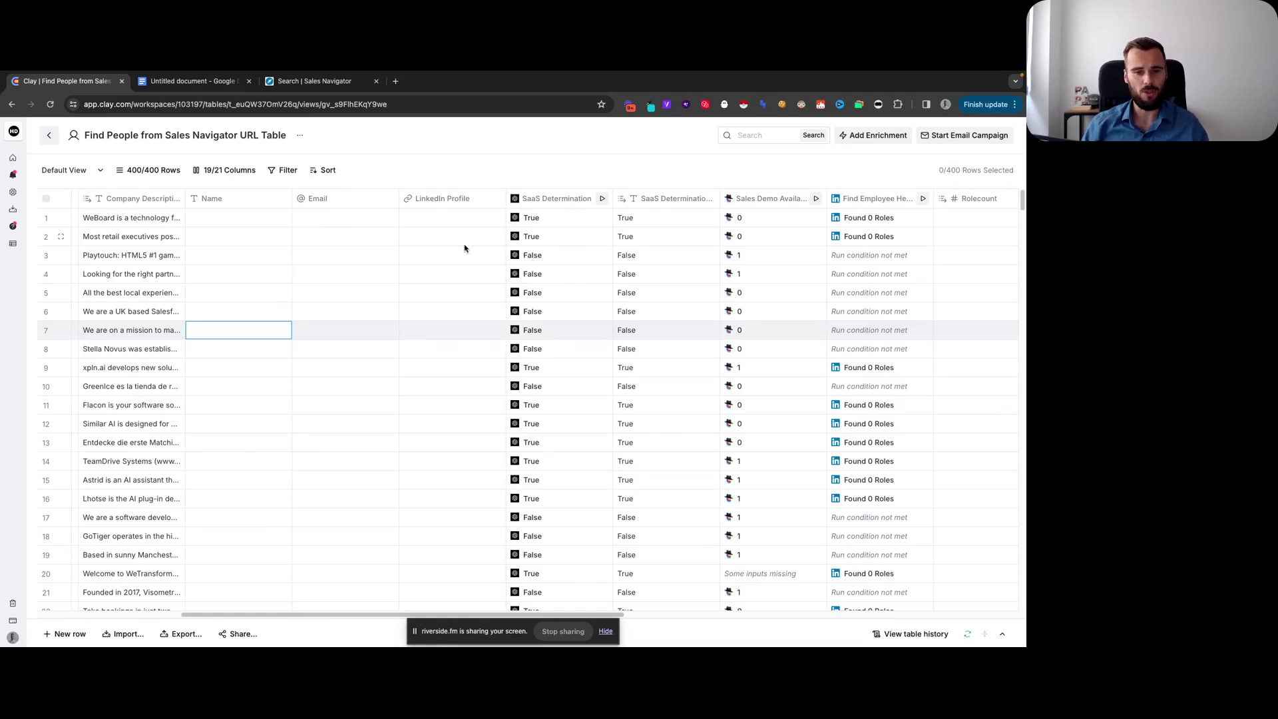
Read the SaaS Determination column's prompt, then view the Sales Demo Availability settings
{"action": "left_click", "coordinate": [545, 200]}
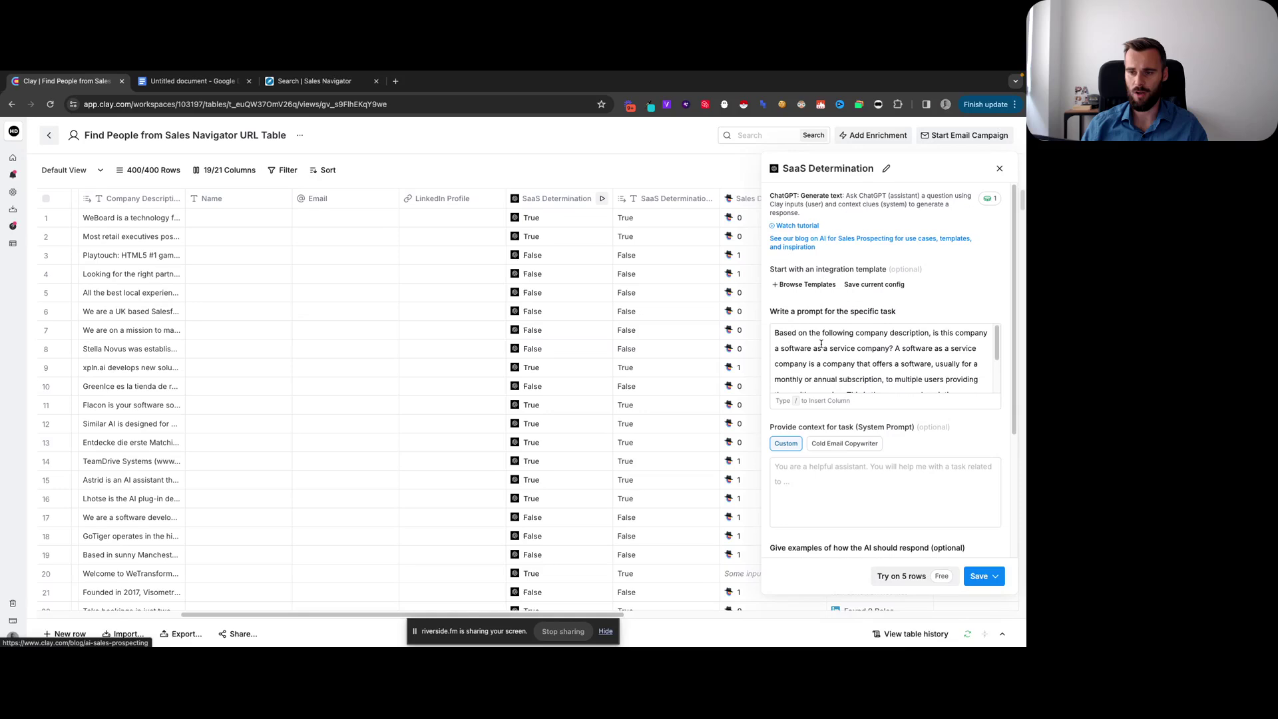
{"action": "left_click", "coordinate": [821, 345]}
{"action": "left_click", "coordinate": [998, 167]}
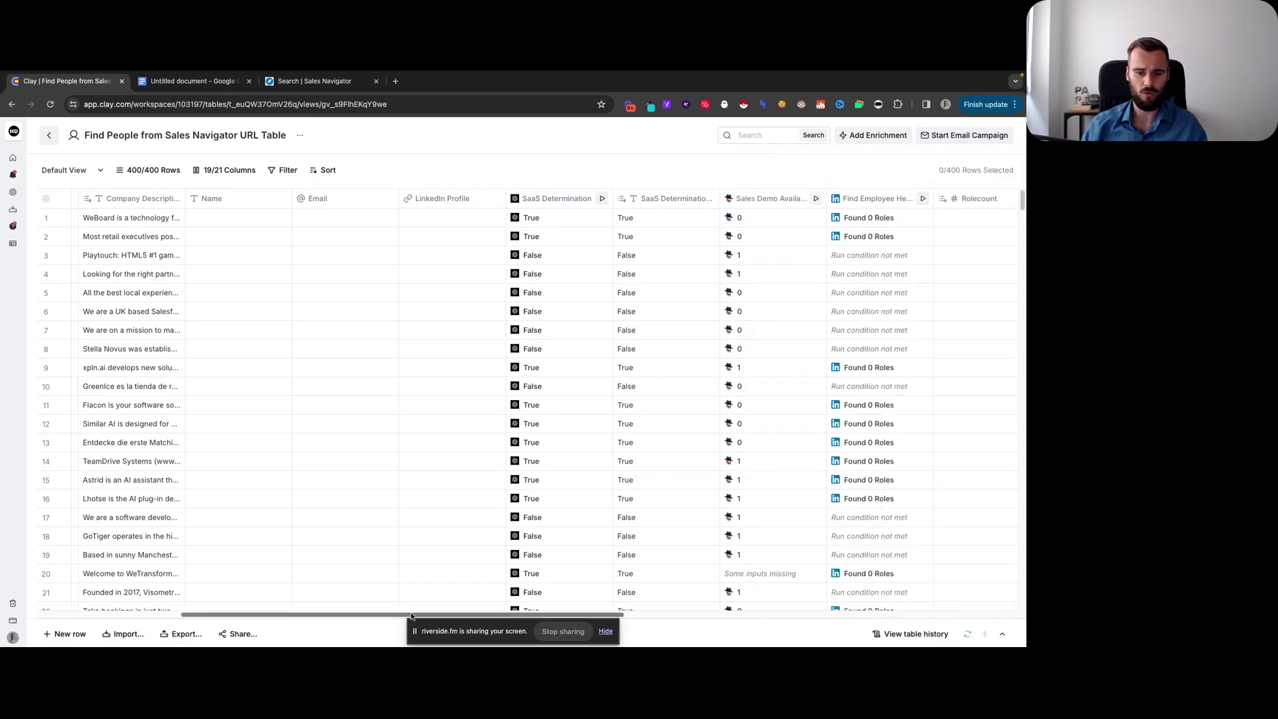
{"action": "left_click_drag", "start_coordinate": [406, 616], "coordinate": [600, 620]}
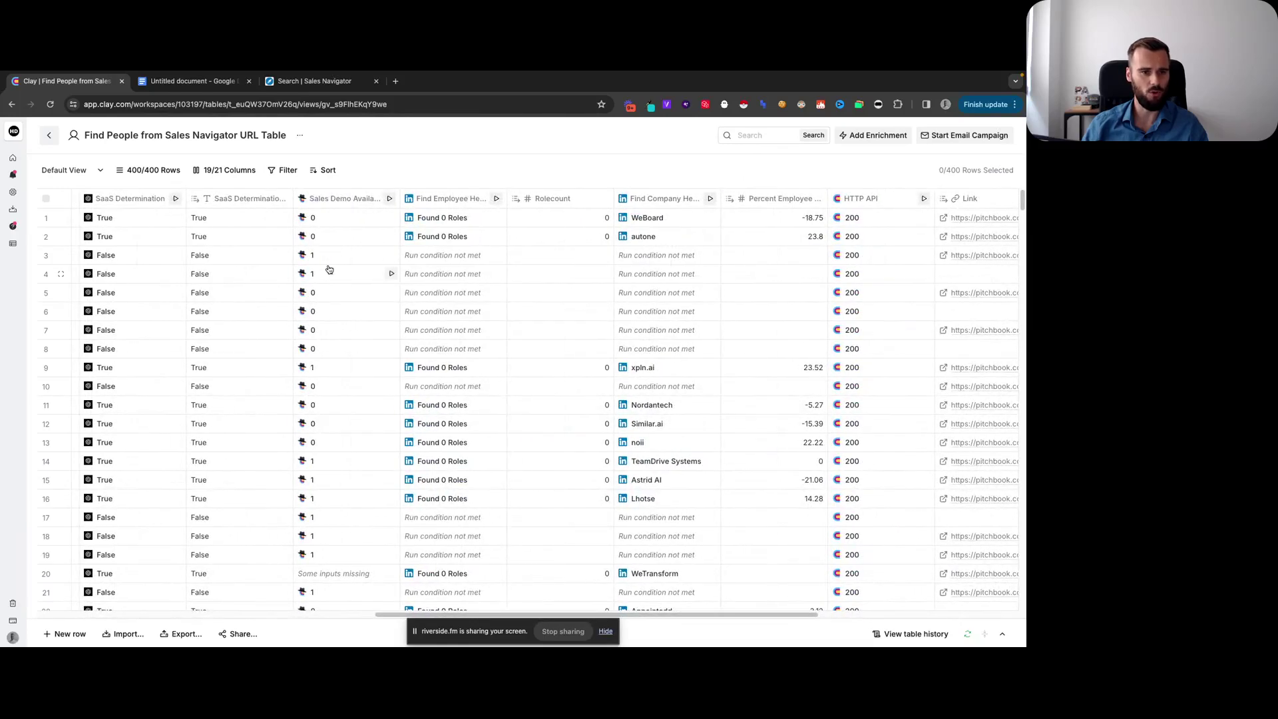
{"action": "left_click", "coordinate": [351, 197]}
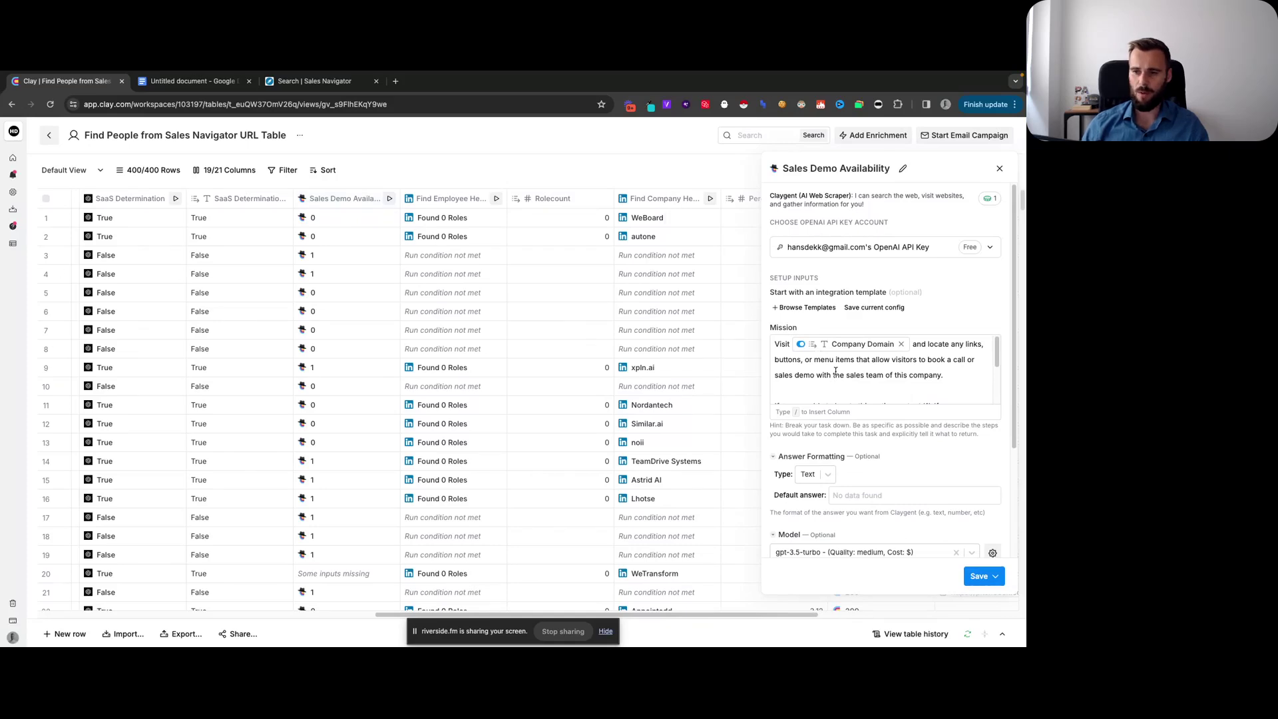
{"action": "scroll", "coordinate": [834, 376], "scroll_direction": "down", "scroll_amount": 1}
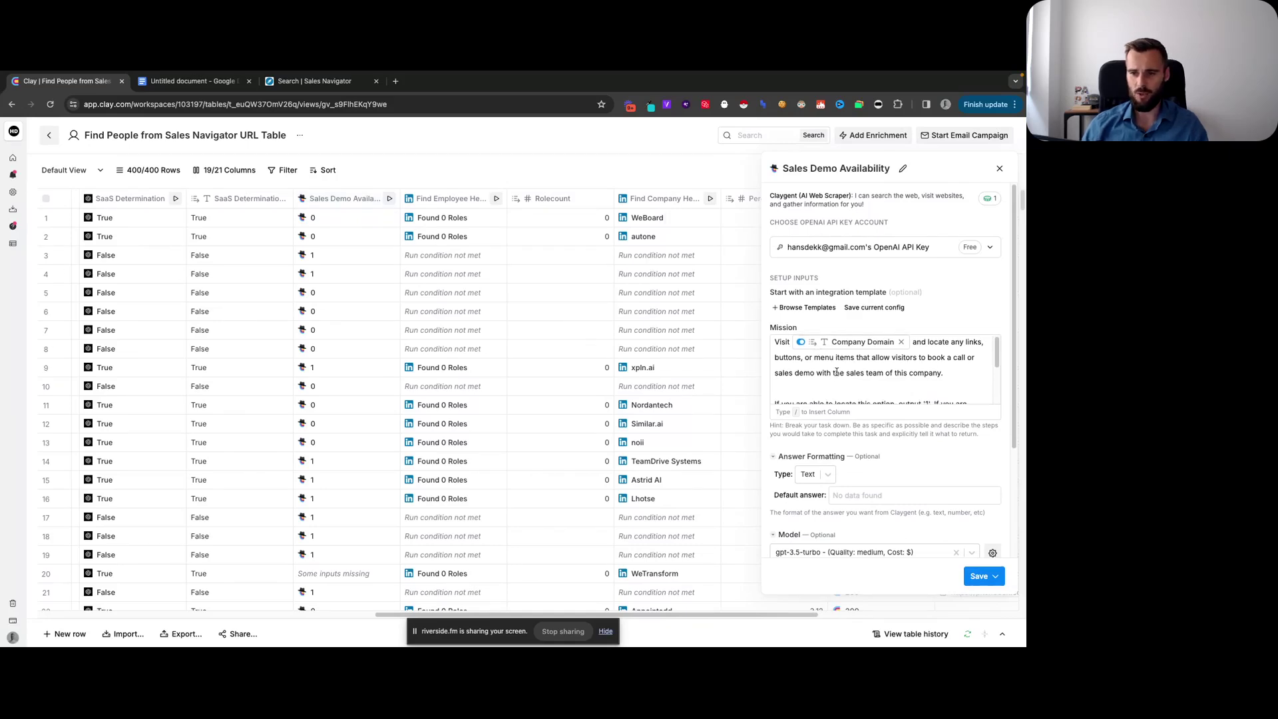
{"action": "scroll", "coordinate": [836, 371], "scroll_direction": "down", "scroll_amount": 1}
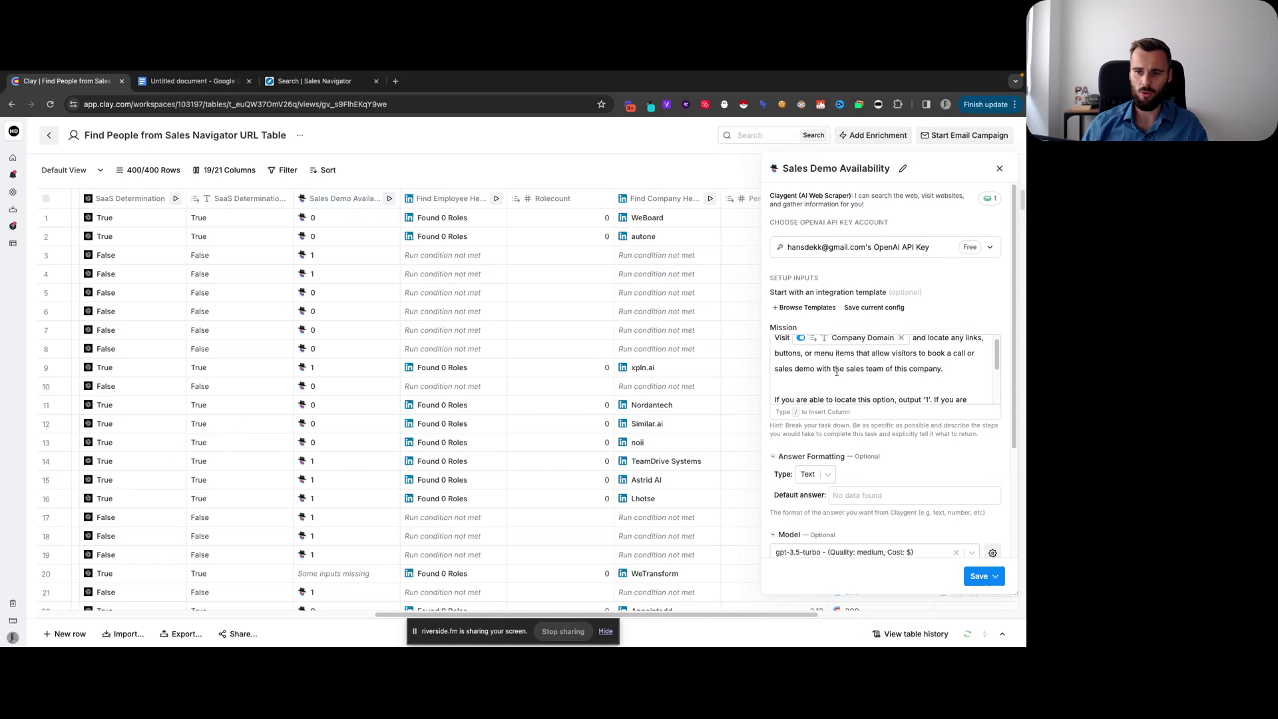
{"action": "scroll", "coordinate": [836, 371], "scroll_direction": "down", "scroll_amount": 1}
{"action": "scroll", "coordinate": [836, 370], "scroll_direction": "down", "scroll_amount": 1}
{"action": "scroll", "coordinate": [835, 370], "scroll_direction": "down", "scroll_amount": 1}
{"action": "scroll", "coordinate": [836, 369], "scroll_direction": "down", "scroll_amount": 1}
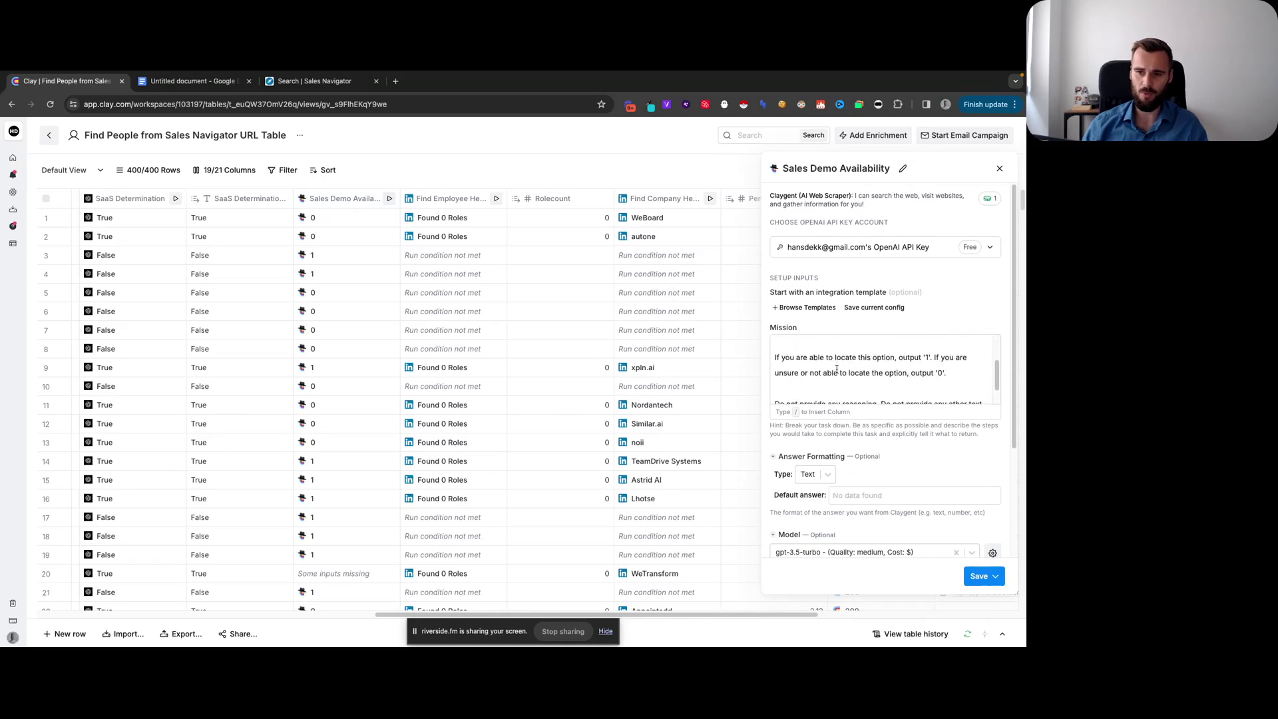
{"action": "scroll", "coordinate": [836, 370], "scroll_direction": "down", "scroll_amount": 1}
{"action": "scroll", "coordinate": [836, 371], "scroll_direction": "down", "scroll_amount": 1}
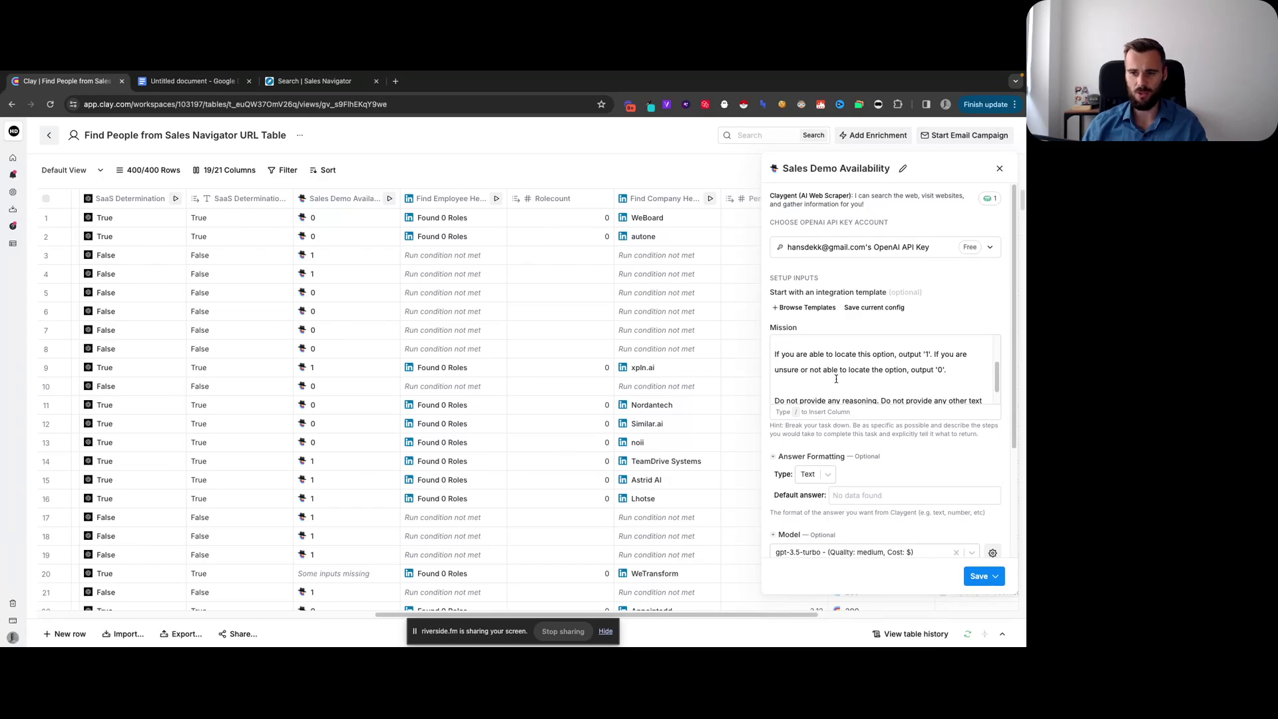
{"action": "scroll", "coordinate": [836, 378], "scroll_direction": "down", "scroll_amount": 1}
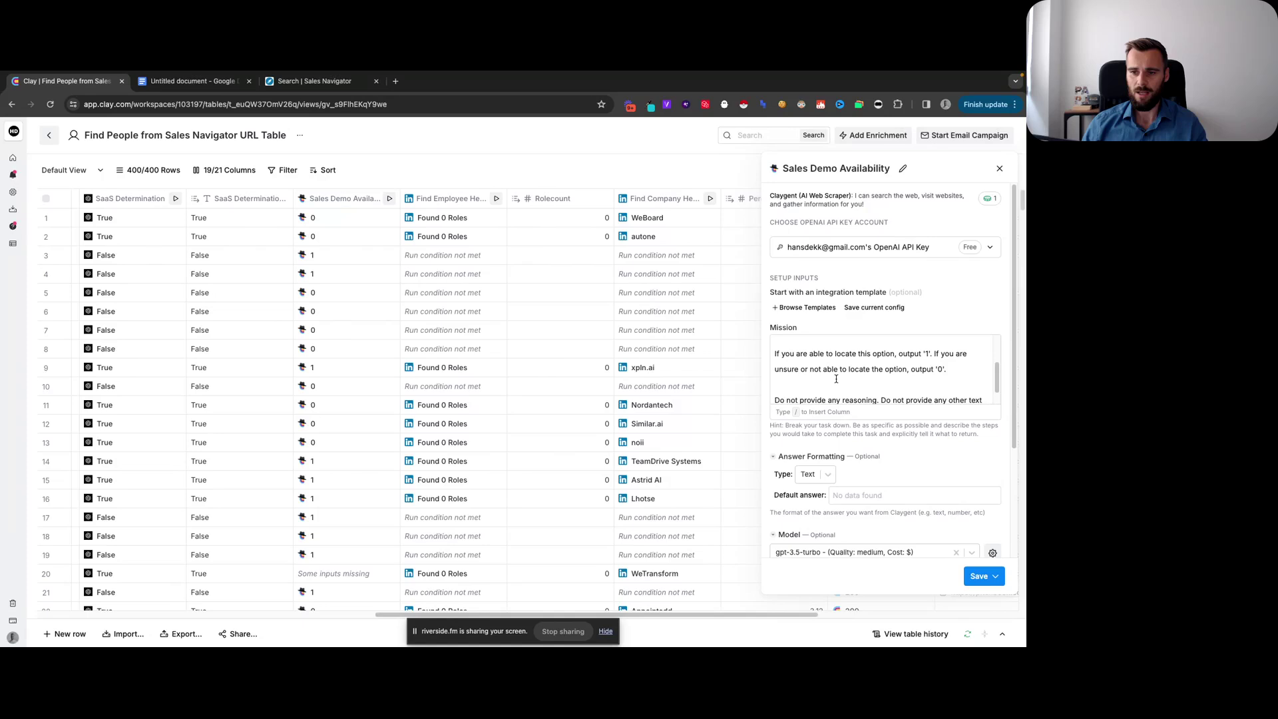
{"action": "scroll", "coordinate": [836, 378], "scroll_direction": "down", "scroll_amount": 1}
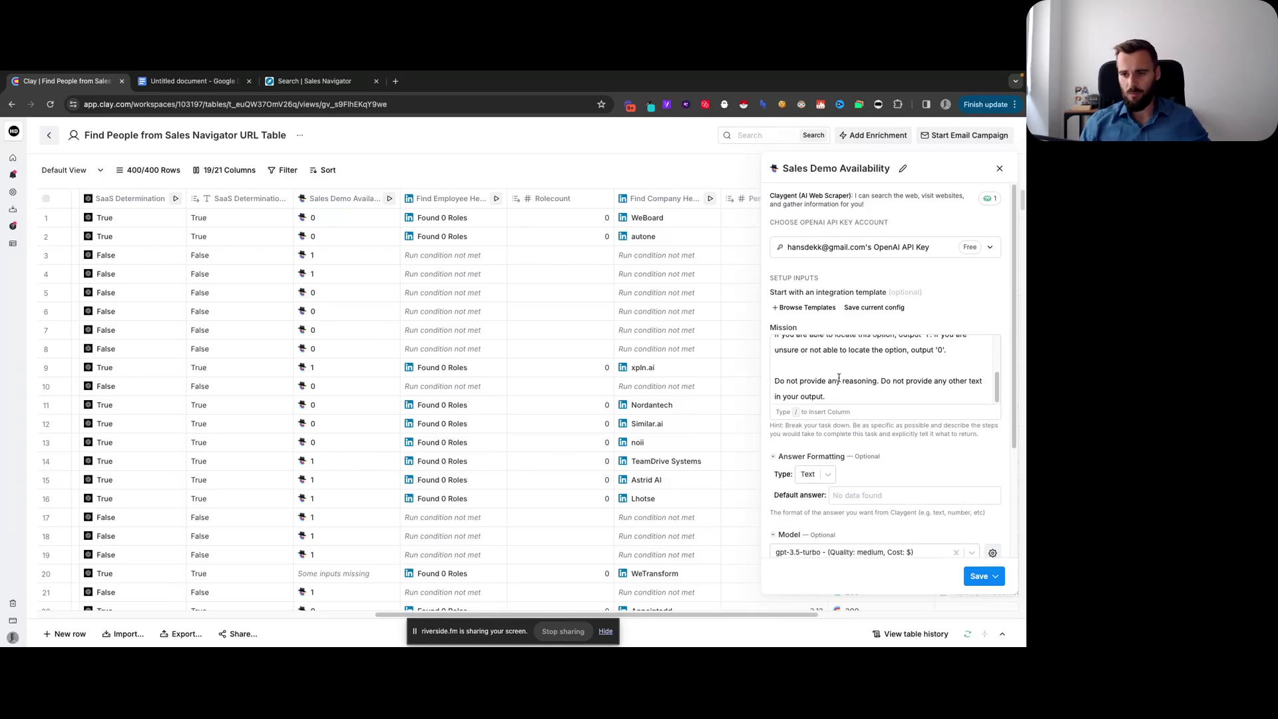
Close the Sales Demo Availability settings to show the companies table
{"action": "left_click", "coordinate": [999, 167]}
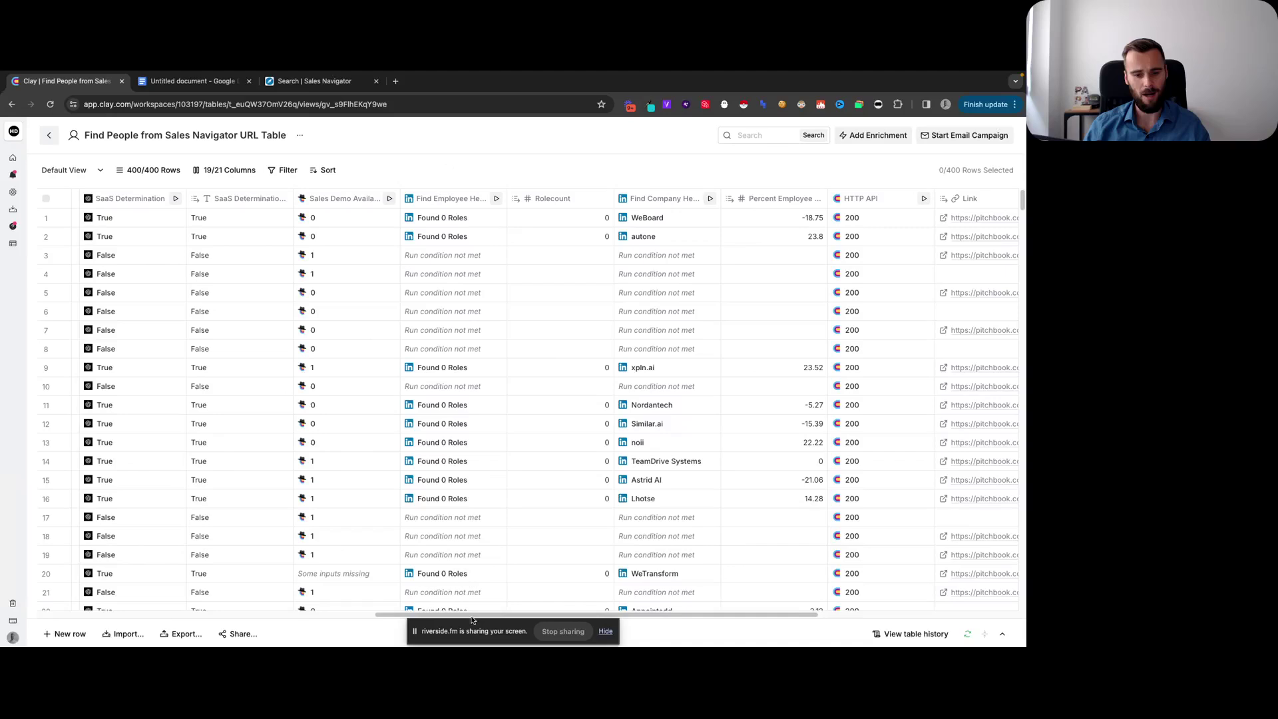
{"action": "mouse_move", "coordinate": [476, 618]}
{"action": "left_mouse_down"}
{"action": "mouse_move", "coordinate": [487, 618]}
{"action": "mouse_move", "coordinate": [451, 618]}
{"action": "mouse_move", "coordinate": [570, 616]}
{"action": "left_mouse_up"}
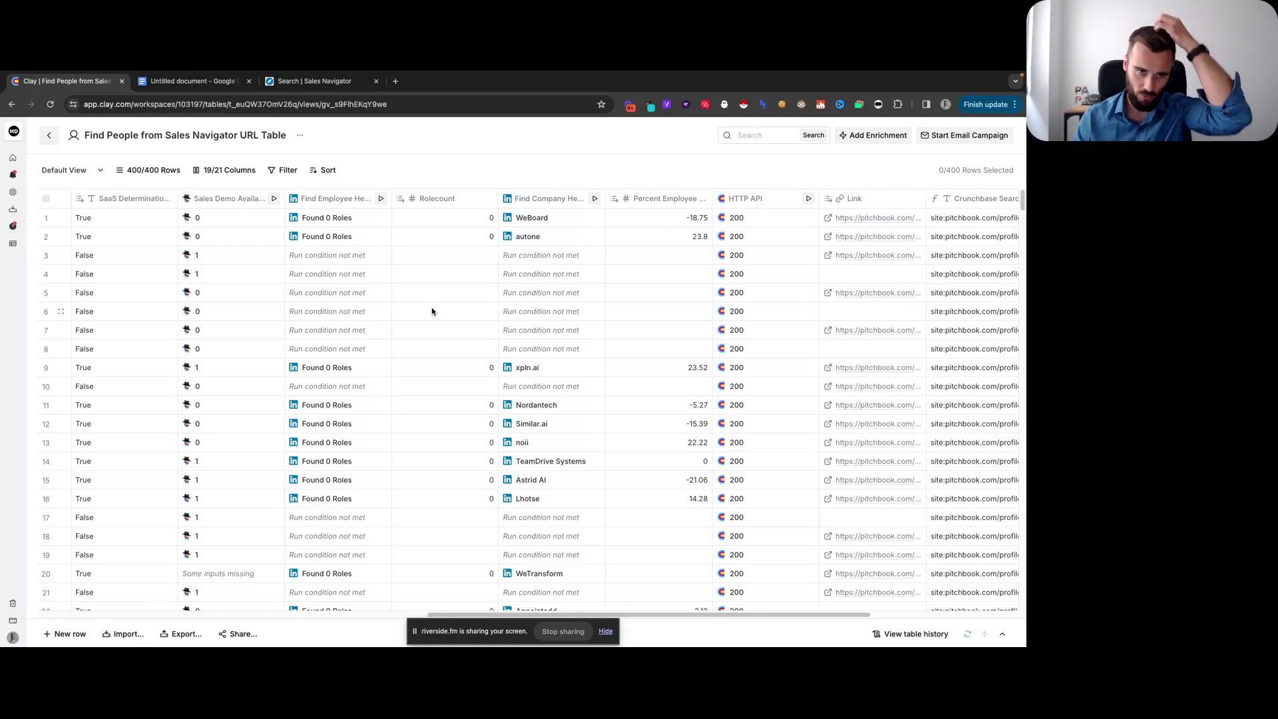
{"action": "left_click", "coordinate": [342, 198]}
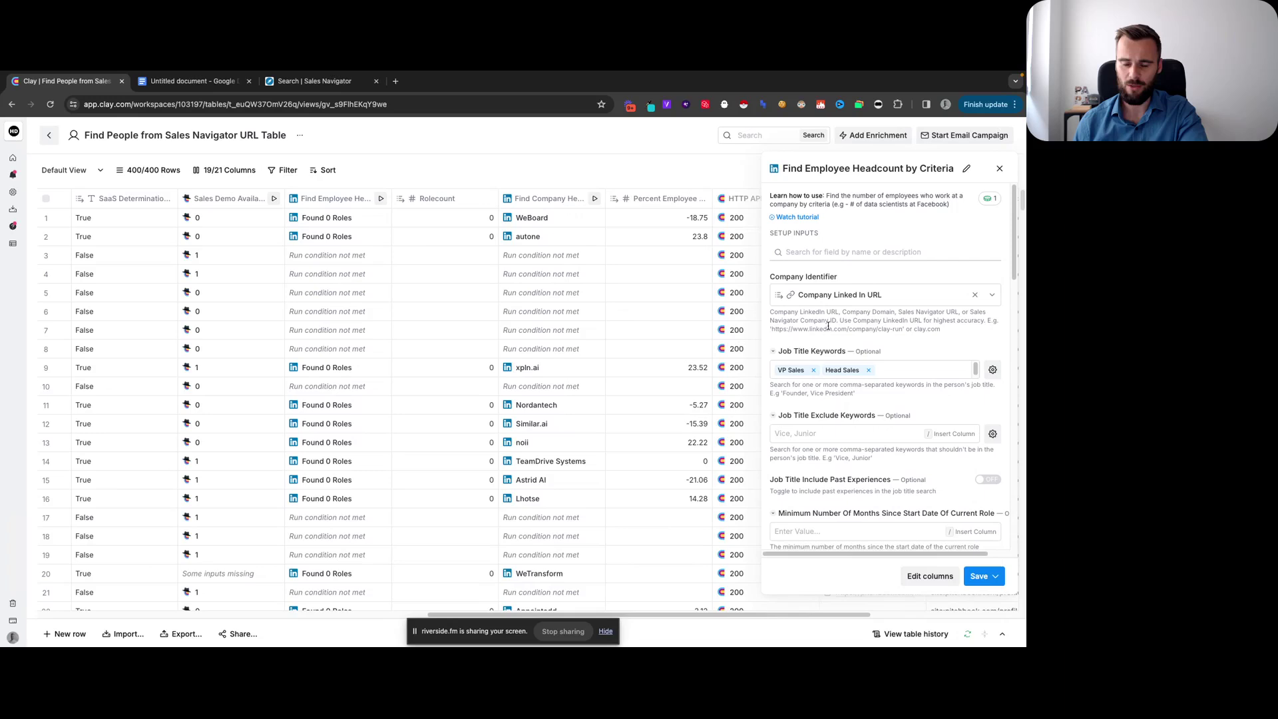
{"action": "scroll", "coordinate": [878, 380], "scroll_direction": "down", "scroll_amount": 5}
{"action": "scroll", "coordinate": [879, 379], "scroll_direction": "down", "scroll_amount": 5}
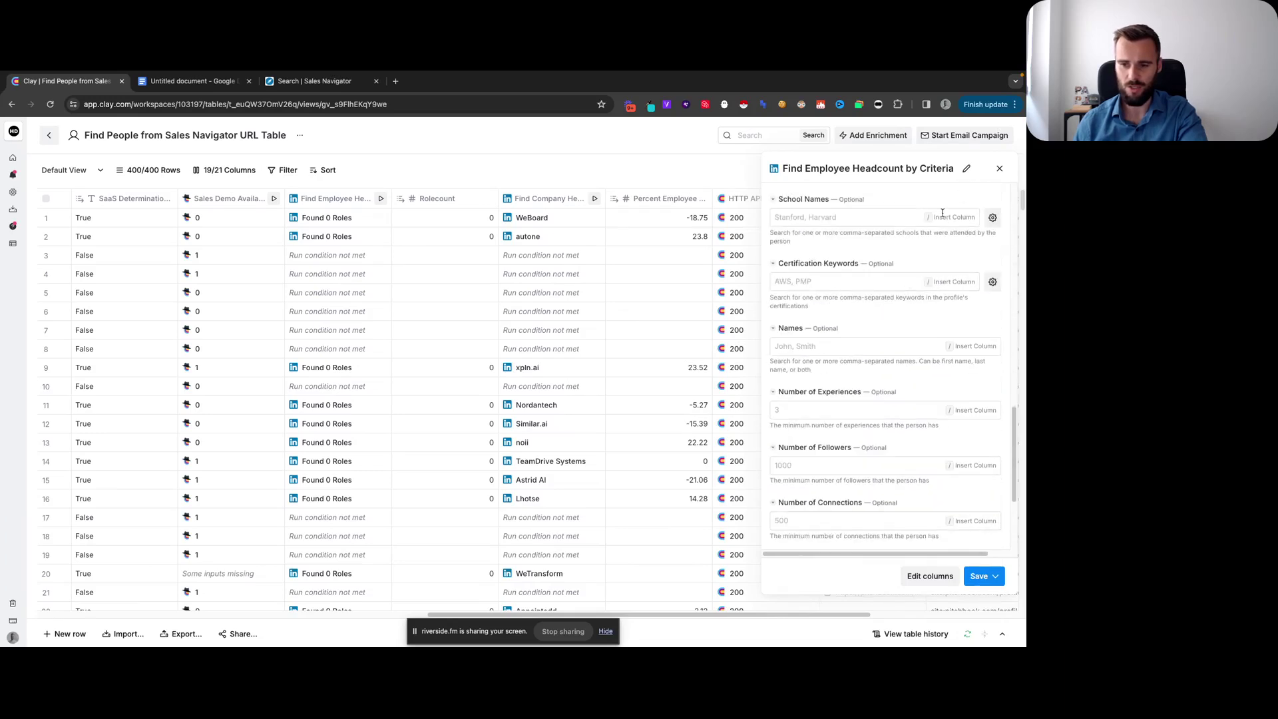
{"action": "left_click", "coordinate": [998, 169]}
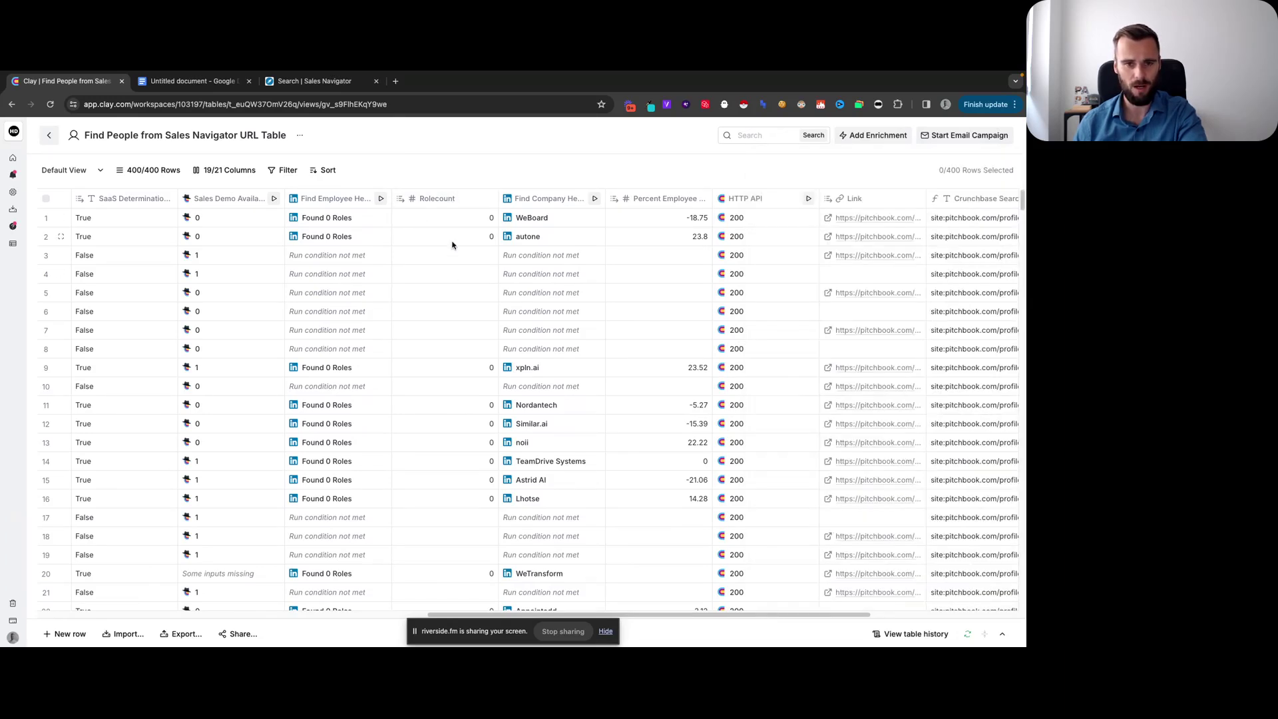
{"action": "scroll", "coordinate": [439, 429], "scroll_direction": "down", "scroll_amount": 5}
{"action": "scroll", "coordinate": [439, 429], "scroll_direction": "down", "scroll_amount": 5}
{"action": "scroll", "coordinate": [440, 430], "scroll_direction": "down", "scroll_amount": 5}
{"action": "scroll", "coordinate": [441, 450], "scroll_direction": "up", "scroll_amount": 15}
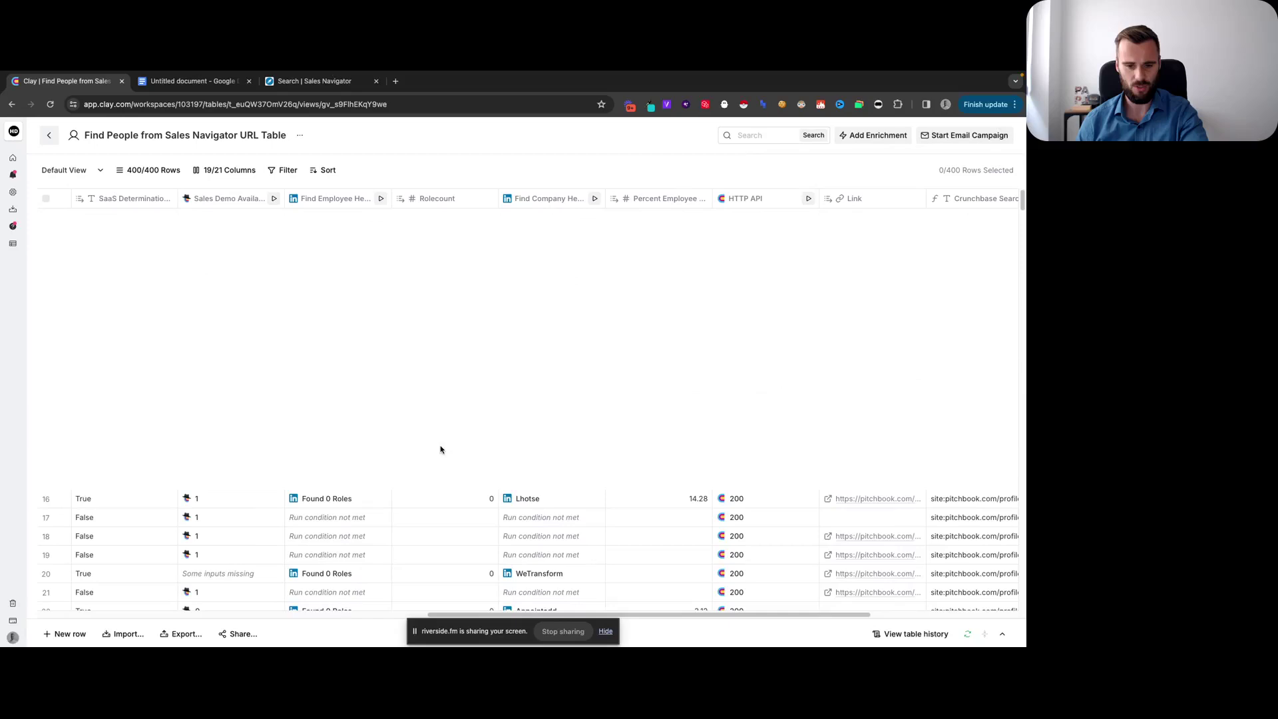
{"action": "scroll", "coordinate": [653, 600], "scroll_direction": "right", "scroll_amount": 3}
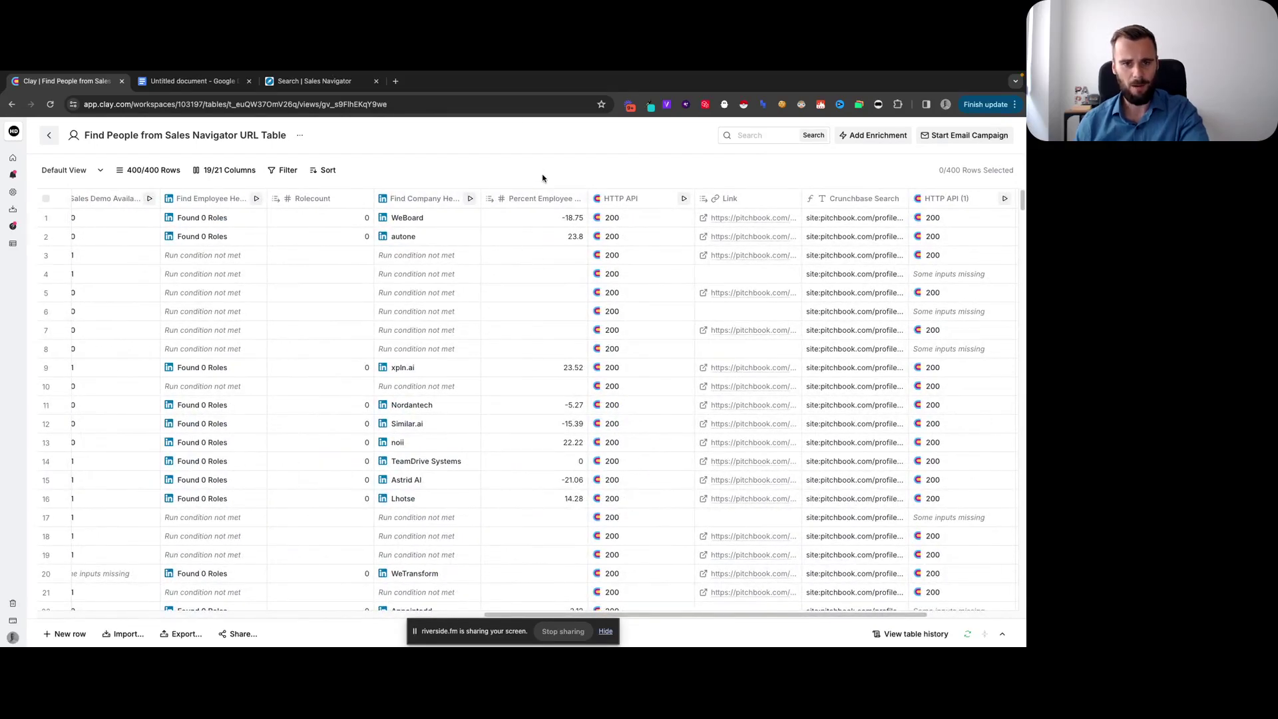
{"action": "left_click", "coordinate": [425, 198]}
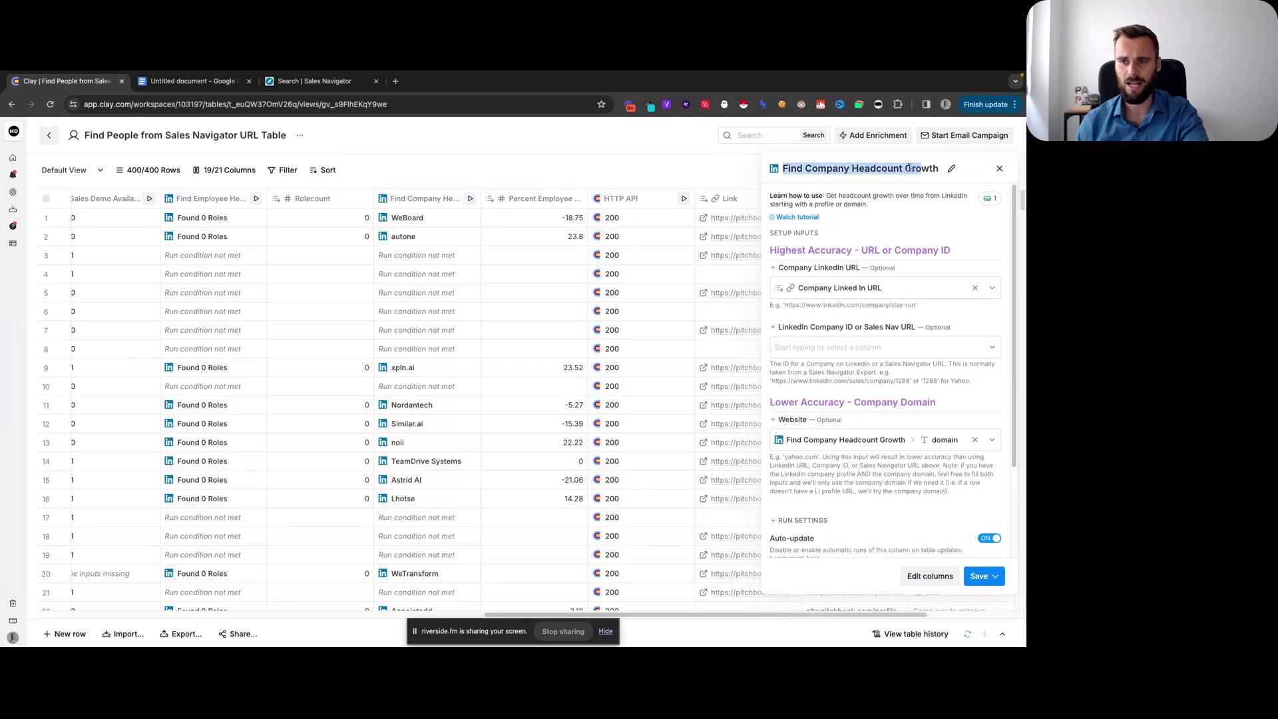
{"action": "left_click", "coordinate": [998, 168]}
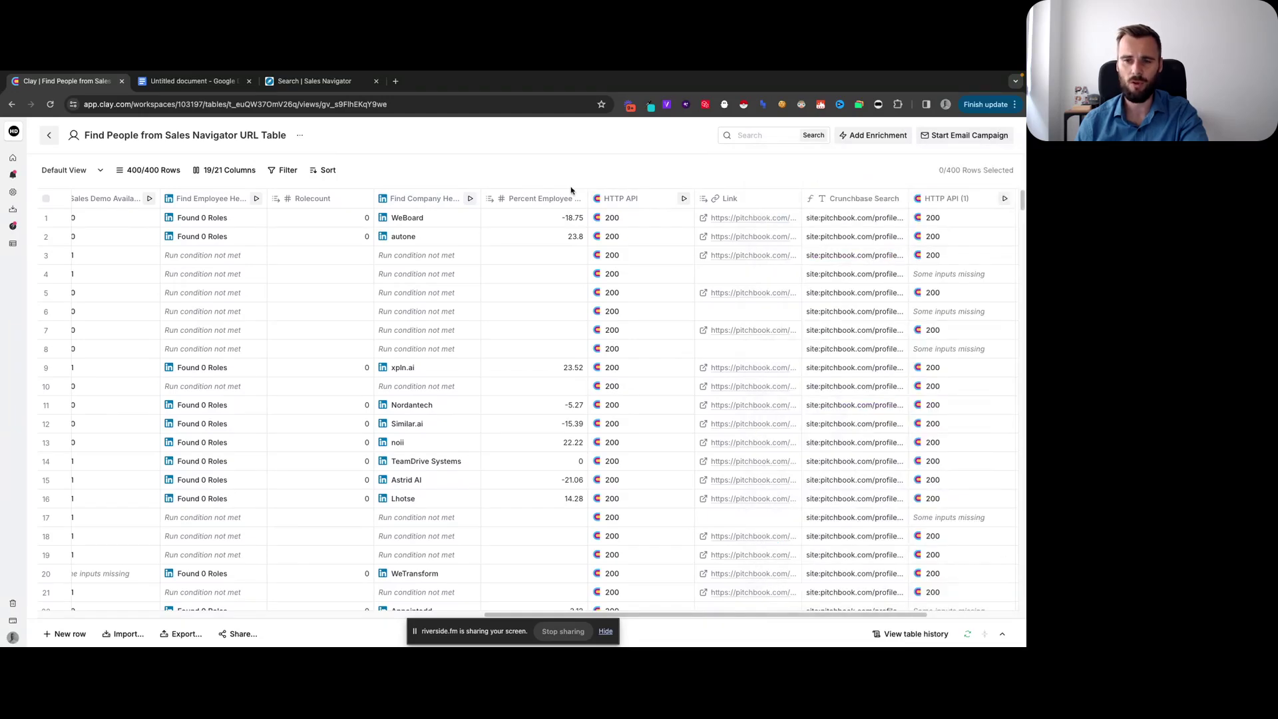
{"action": "left_click", "coordinate": [436, 219]}
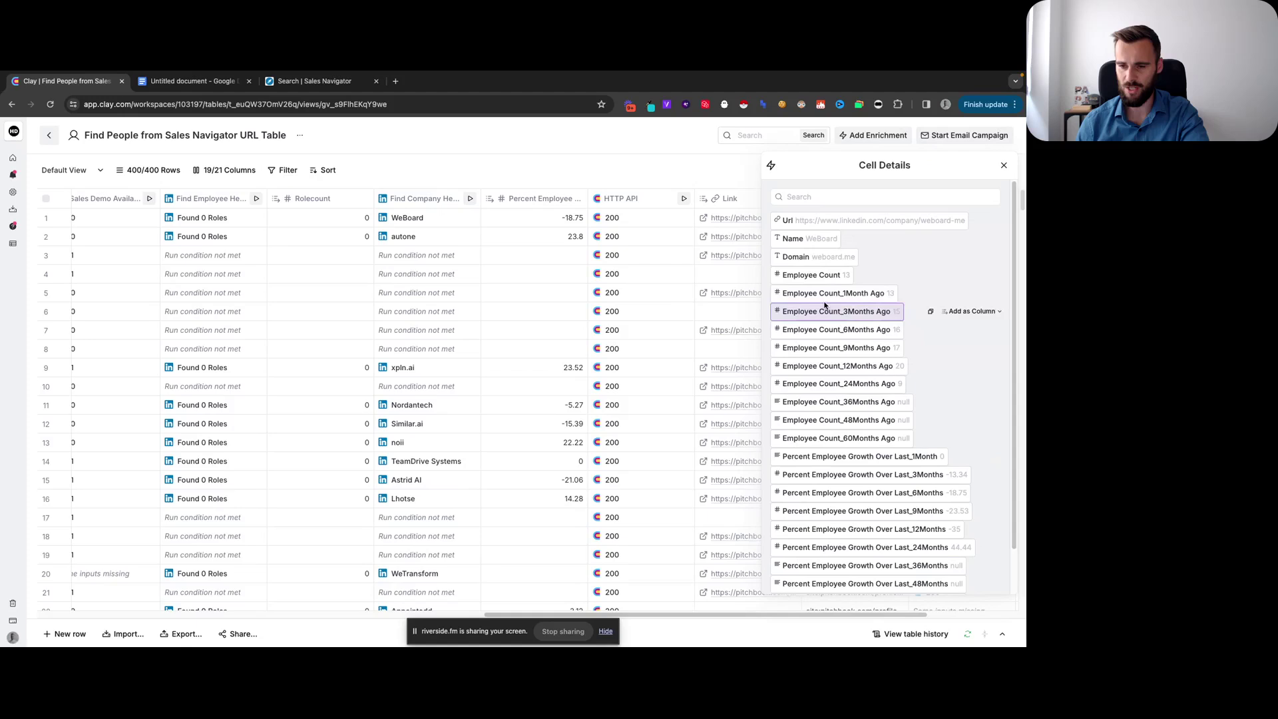
{"action": "scroll", "coordinate": [824, 470], "scroll_direction": "down", "scroll_amount": 1}
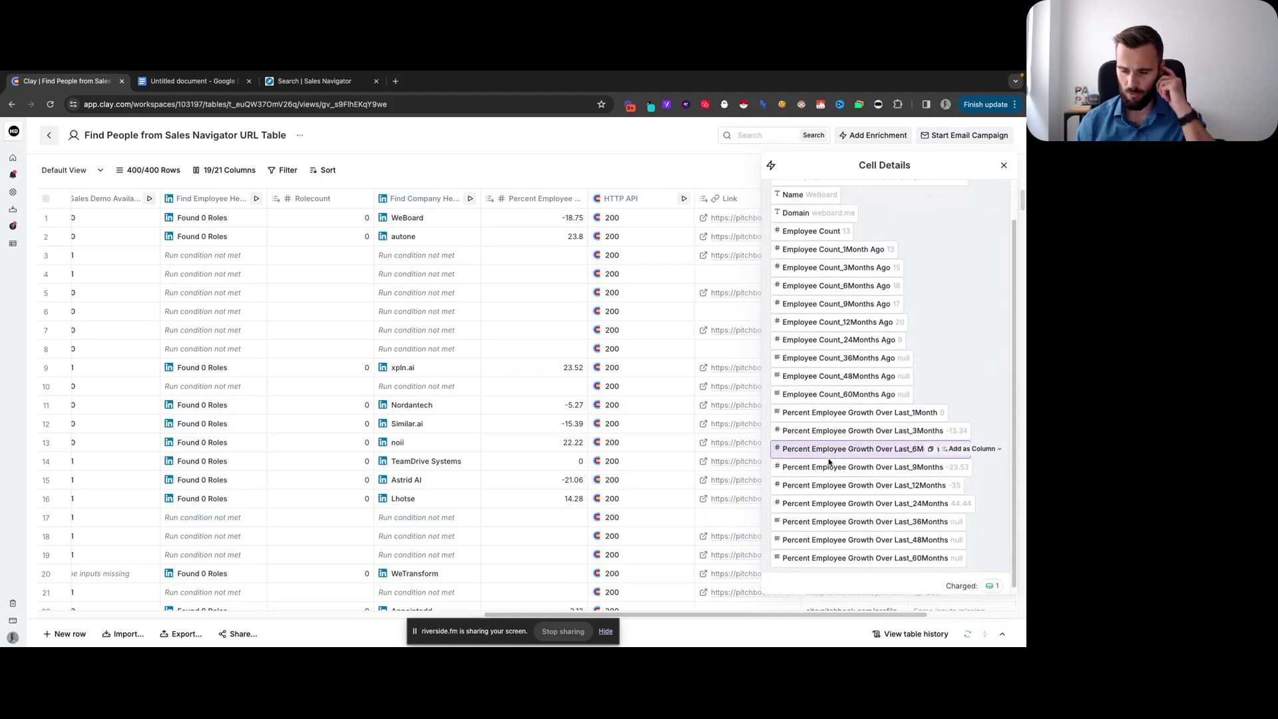
{"action": "left_click", "coordinate": [1003, 167]}
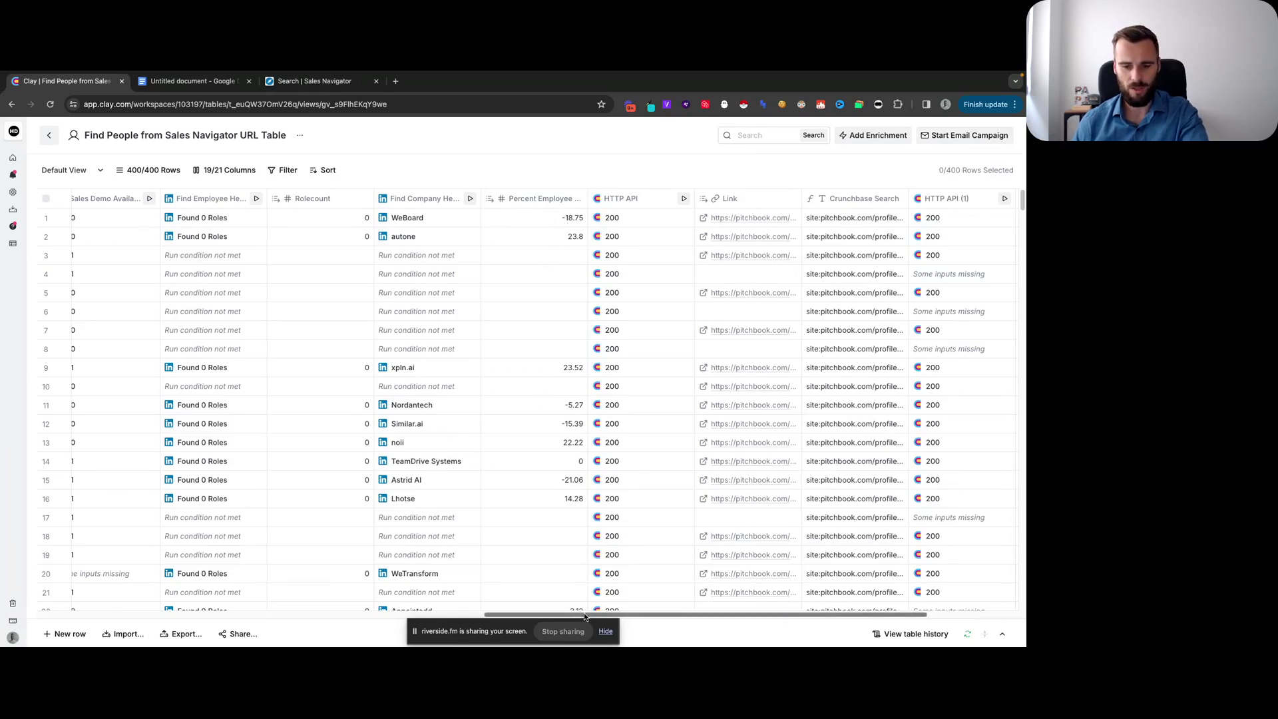
{"action": "scroll", "coordinate": [565, 597], "scroll_direction": "right", "scroll_amount": 2}
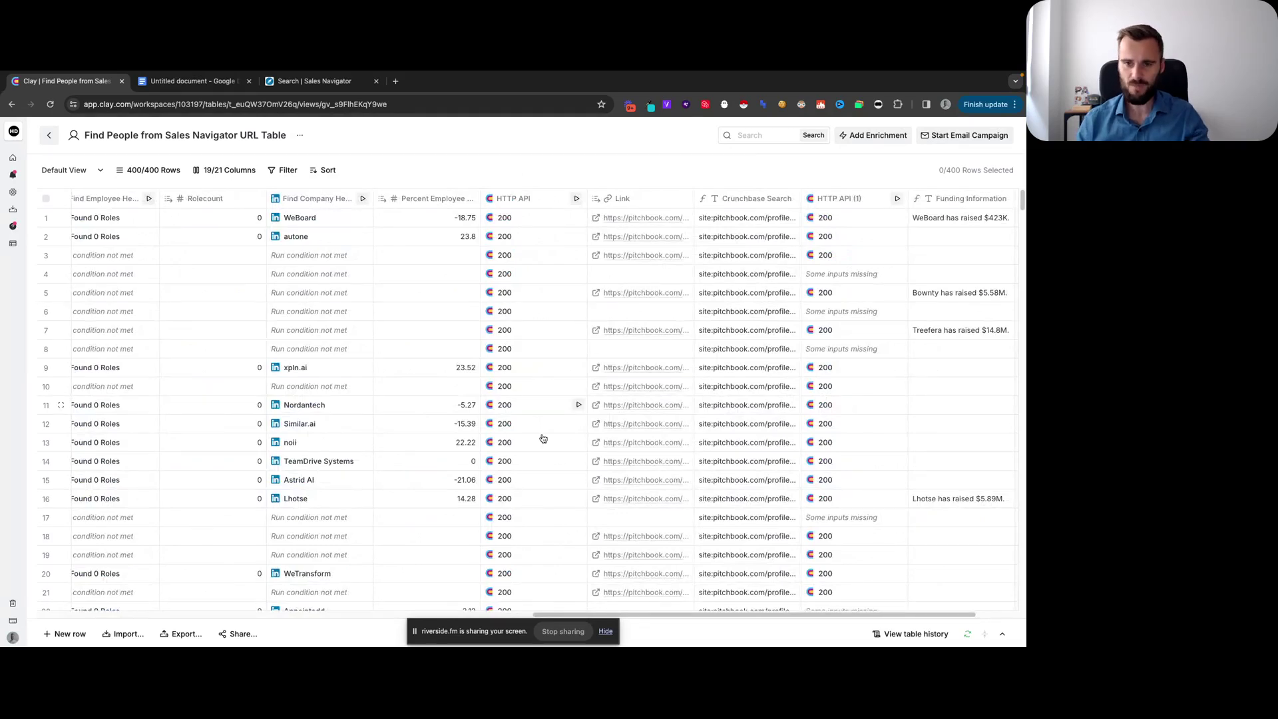
{"action": "scroll", "coordinate": [703, 619], "scroll_direction": "right", "scroll_amount": 2}
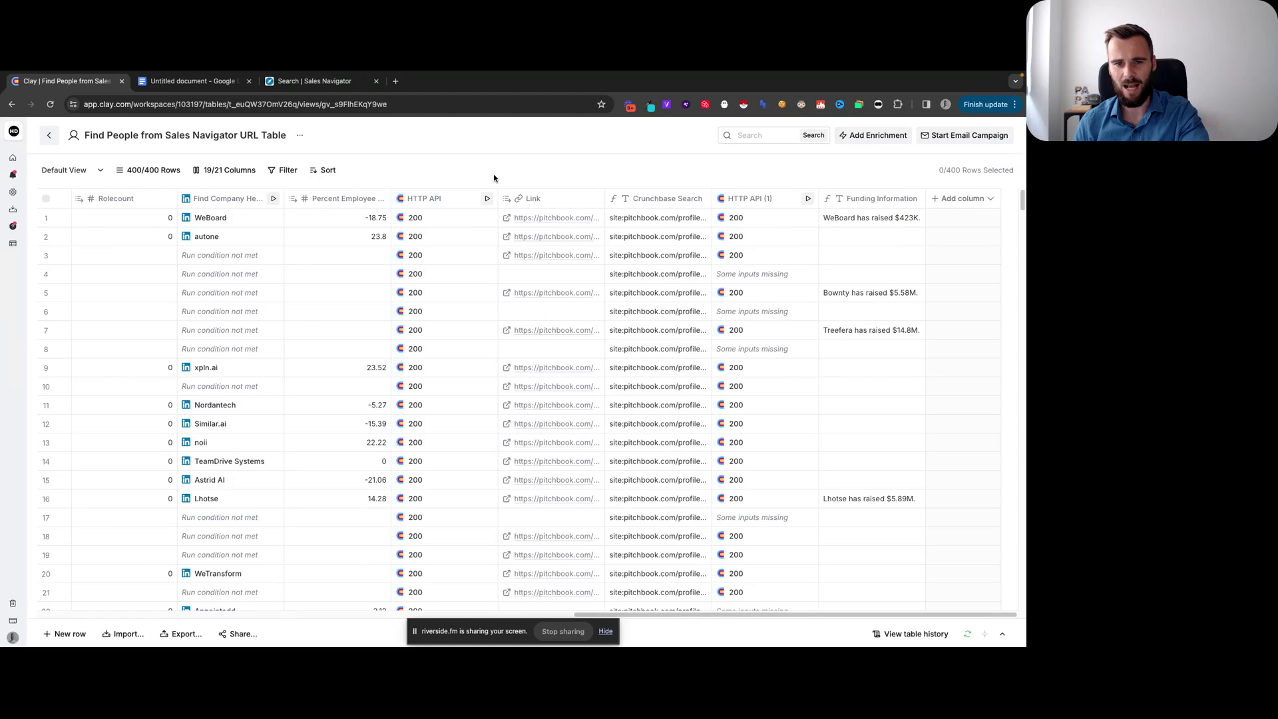
Open WeBoard's PitchBook profile in a new tab from the Clay table
{"action": "left_click", "coordinate": [506, 218]}
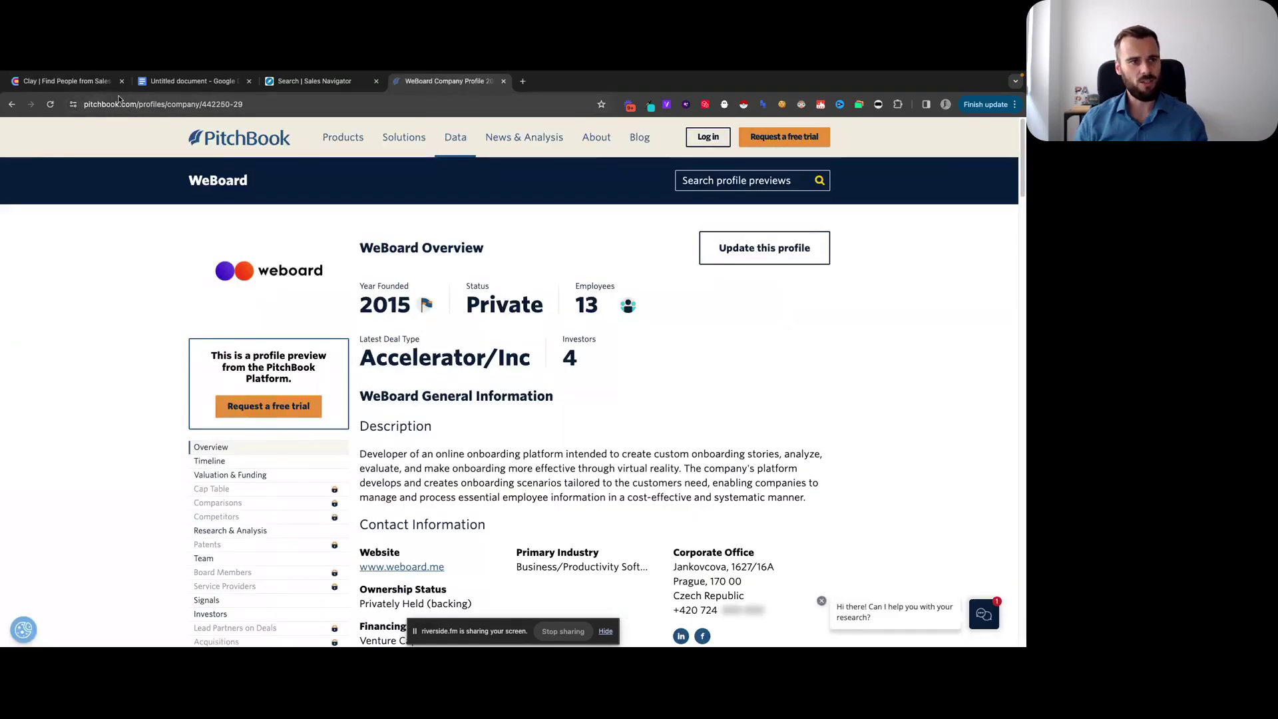
{"action": "left_click", "coordinate": [95, 82]}
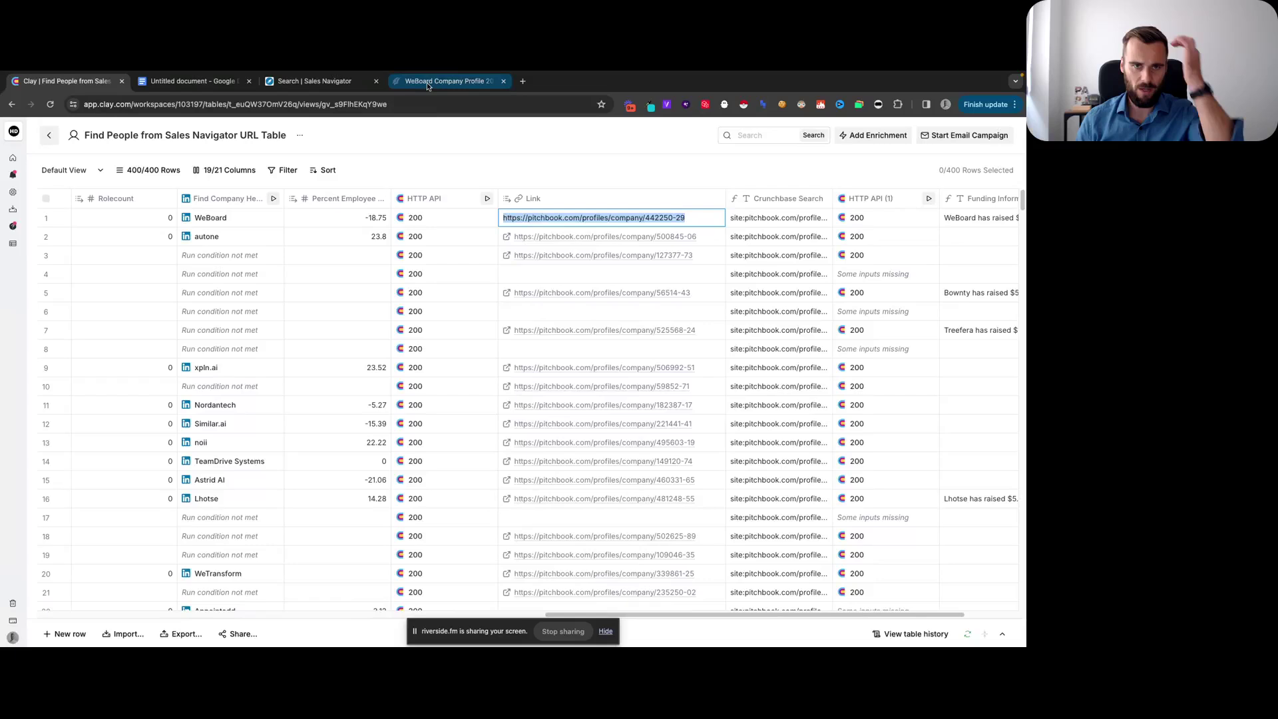
{"action": "left_click", "coordinate": [449, 81]}
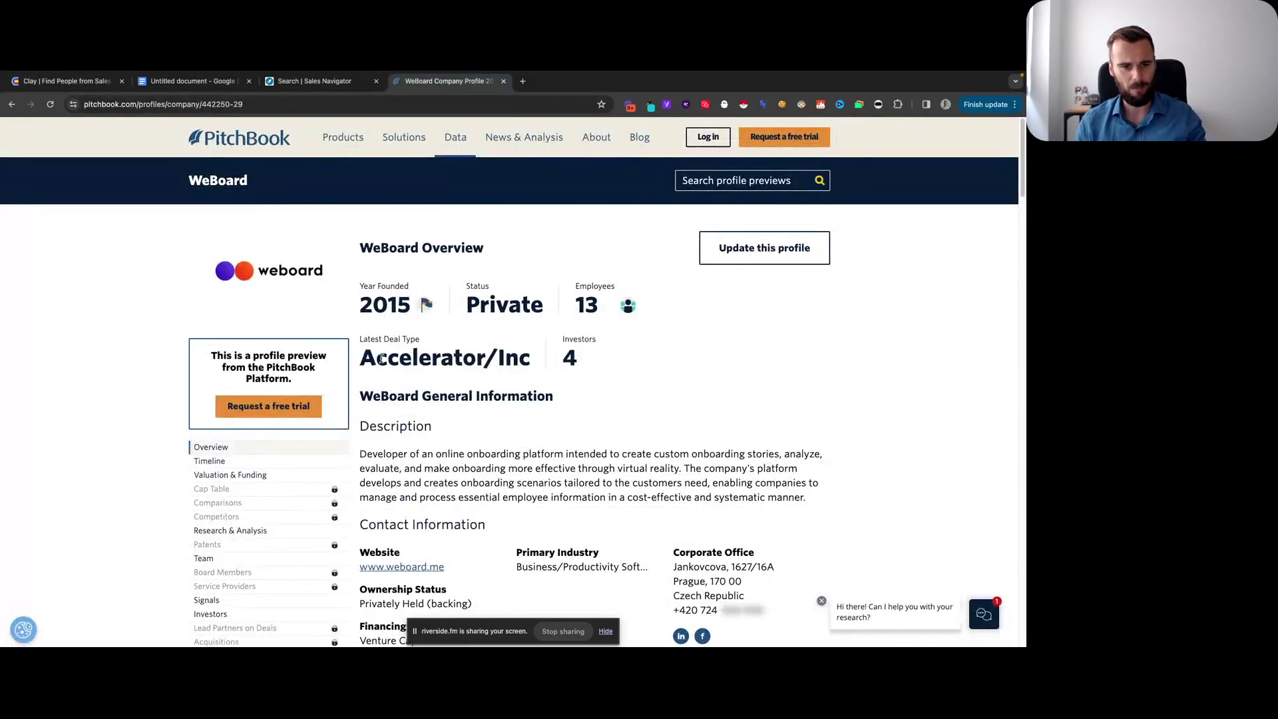
{"action": "scroll", "coordinate": [381, 359], "scroll_direction": "down", "scroll_amount": 3}
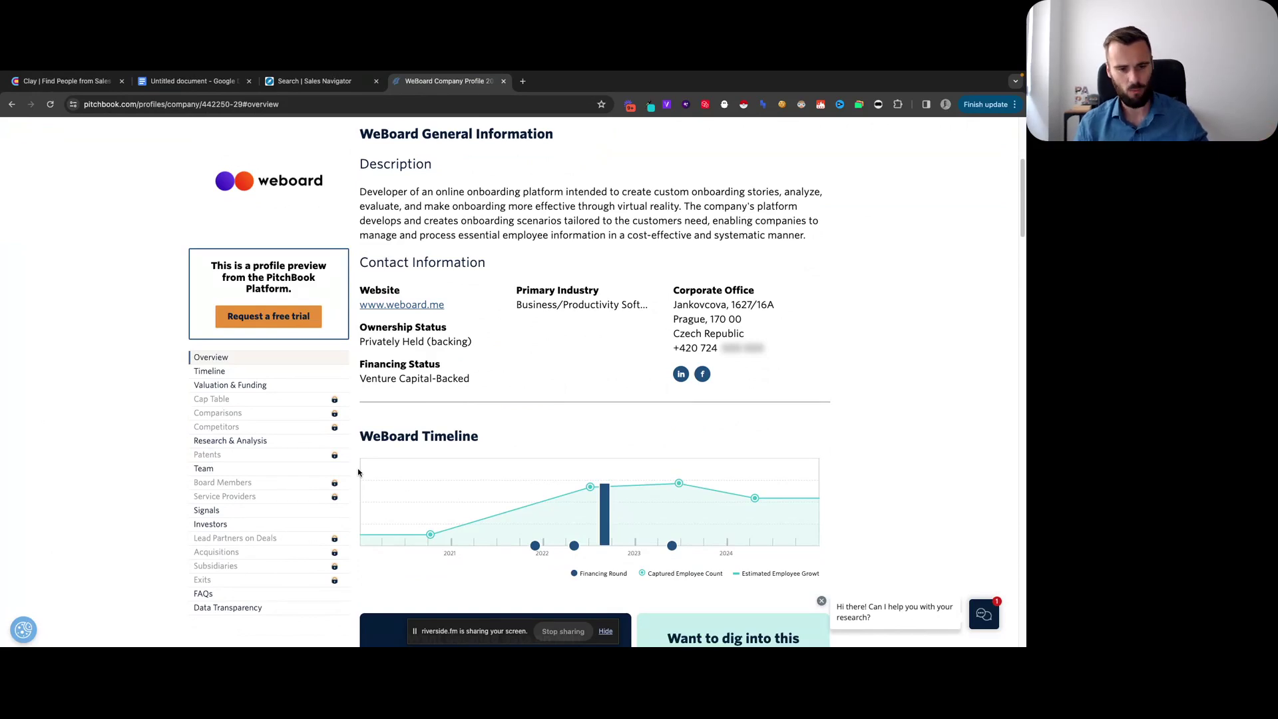
{"action": "scroll", "coordinate": [358, 472], "scroll_direction": "down", "scroll_amount": 5}
{"action": "scroll", "coordinate": [358, 473], "scroll_direction": "down", "scroll_amount": 5}
{"action": "scroll", "coordinate": [358, 470], "scroll_direction": "down", "scroll_amount": 5}
{"action": "scroll", "coordinate": [357, 468], "scroll_direction": "down", "scroll_amount": 5}
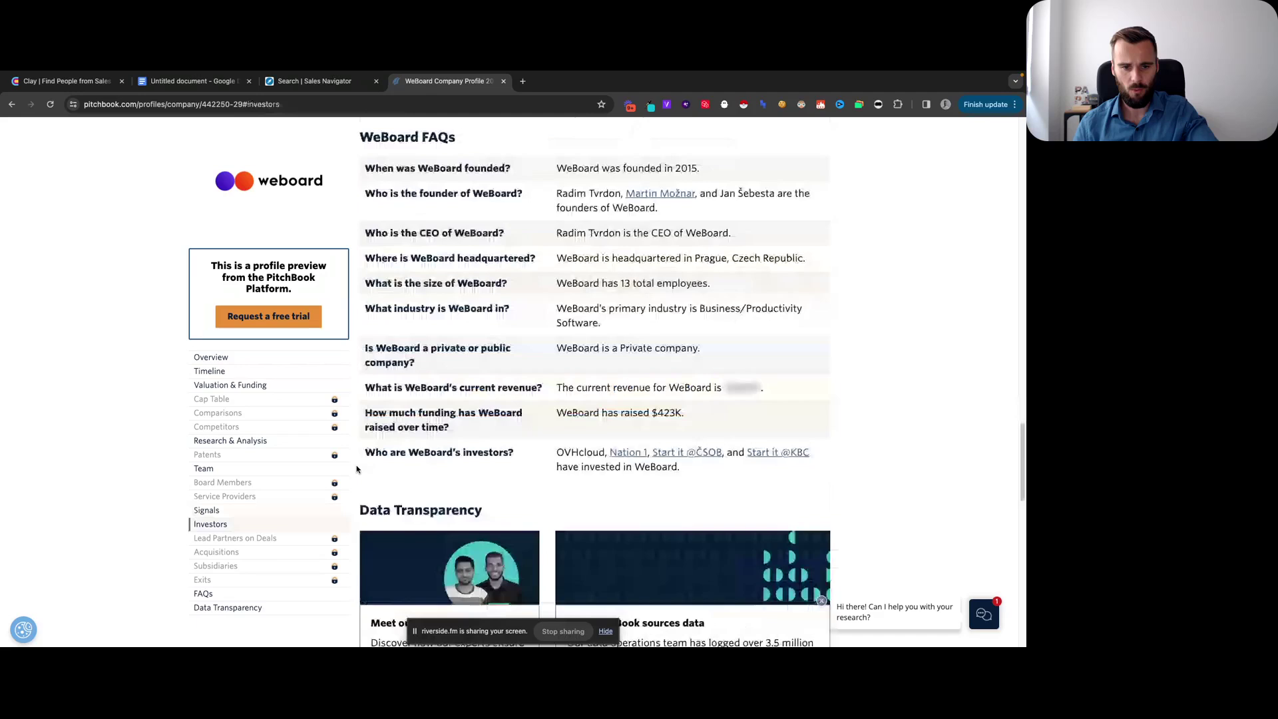
{"action": "scroll", "coordinate": [519, 323], "scroll_direction": "up", "scroll_amount": 2}
{"action": "scroll", "coordinate": [518, 323], "scroll_direction": "down", "scroll_amount": 1}
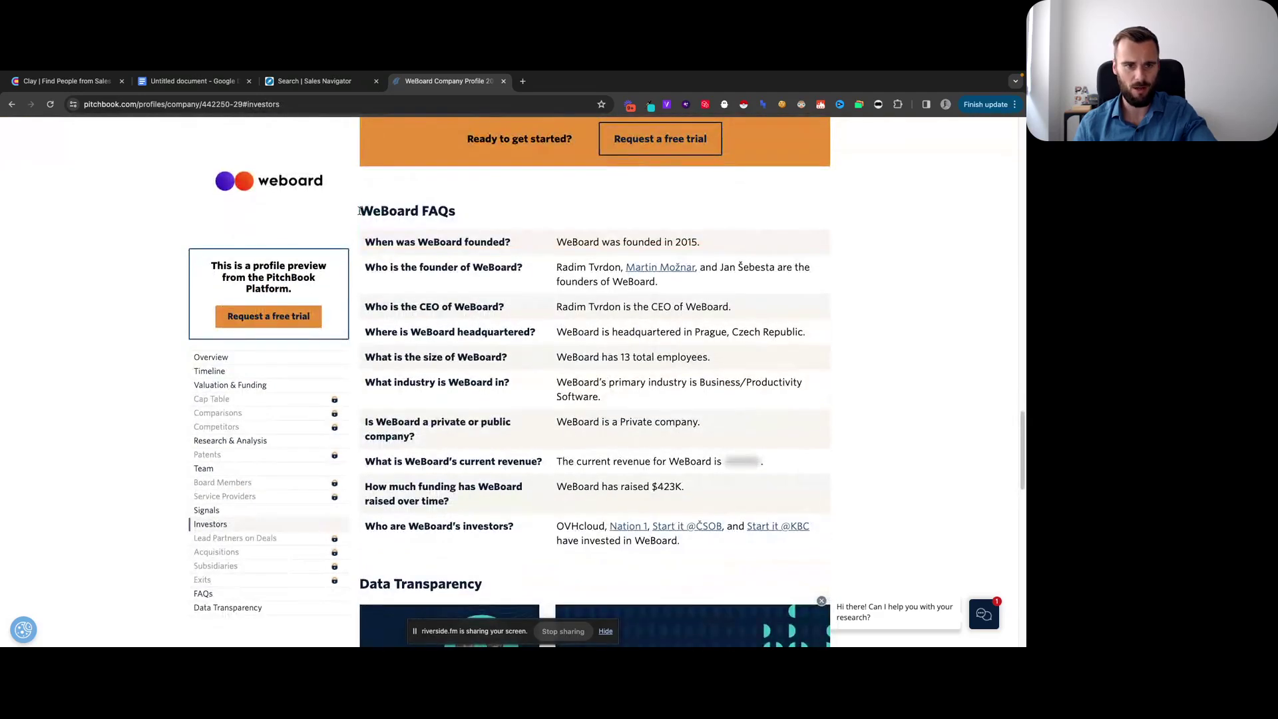
Read the WeBoard FAQ answer stating the company has raised $423K
{"action": "left_click_drag", "start_coordinate": [358, 210], "coordinate": [511, 214]}
{"action": "left_click", "coordinate": [575, 393]}
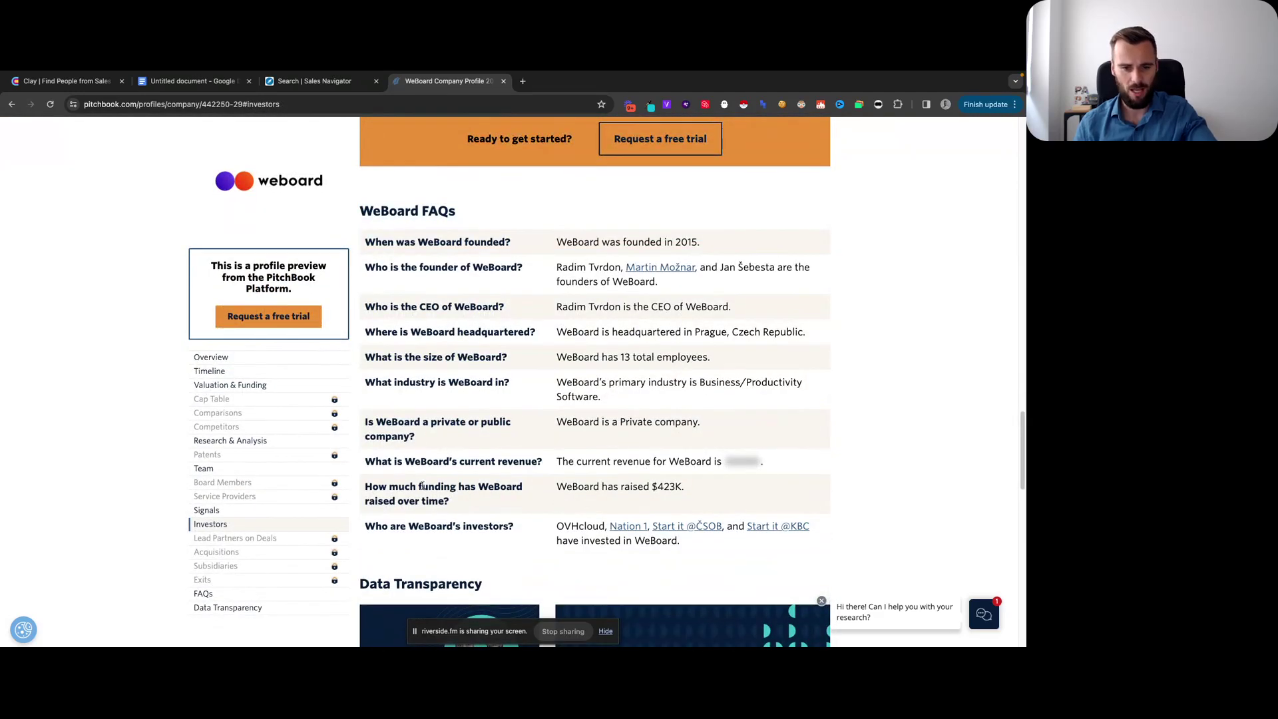
{"action": "left_click_drag", "start_coordinate": [366, 486], "coordinate": [454, 503]}
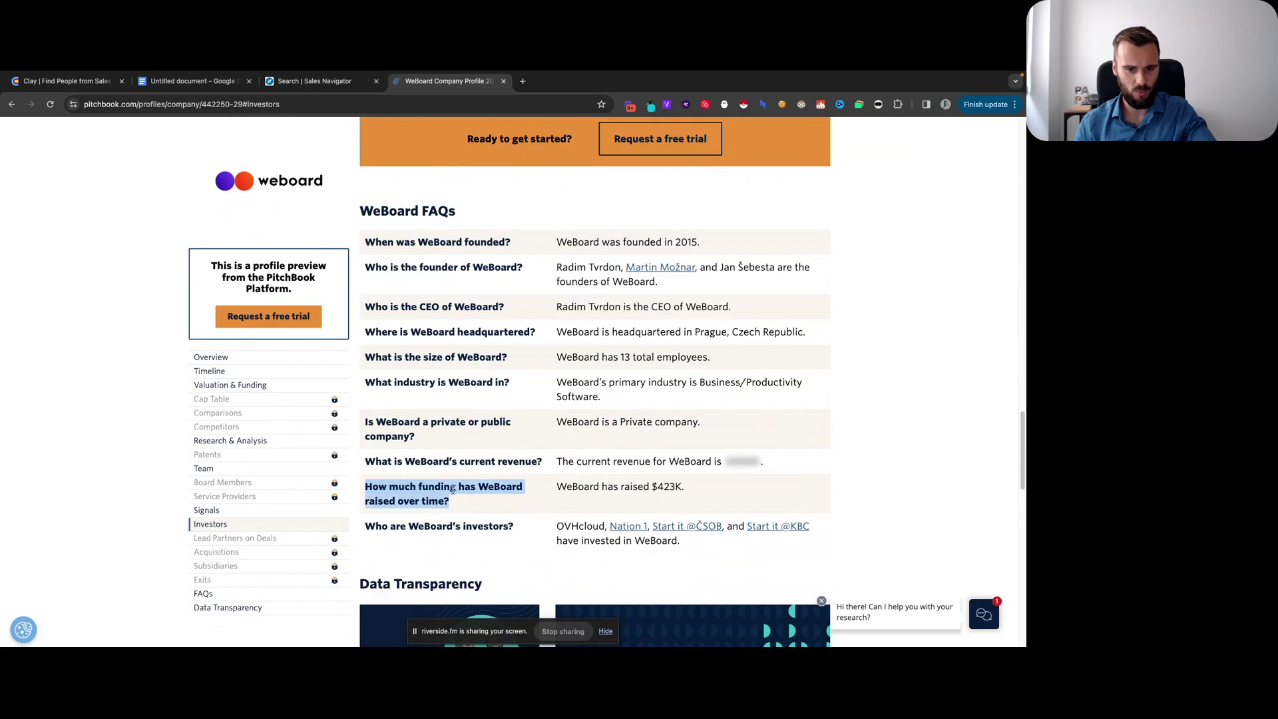
{"action": "left_click", "coordinate": [461, 486]}
{"action": "left_click_drag", "start_coordinate": [554, 486], "coordinate": [685, 489]}
{"action": "left_click", "coordinate": [666, 485]}
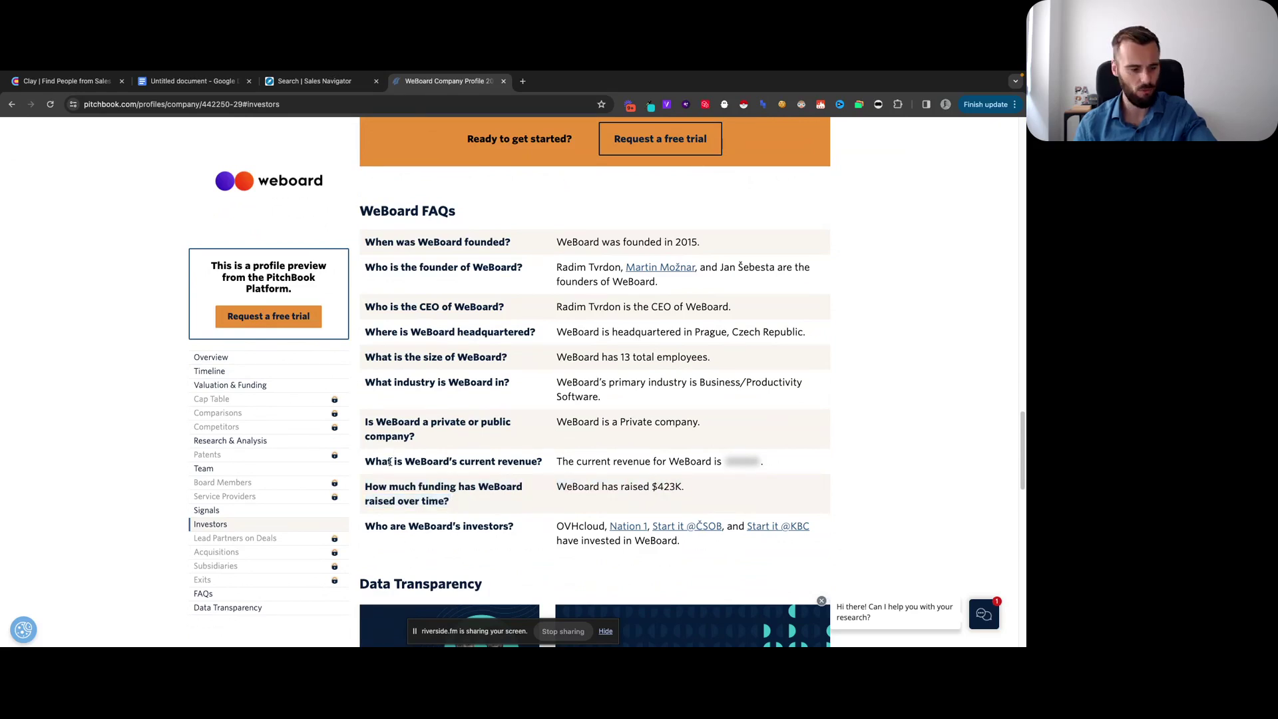
{"action": "scroll", "coordinate": [390, 462], "scroll_direction": "up", "scroll_amount": 3}
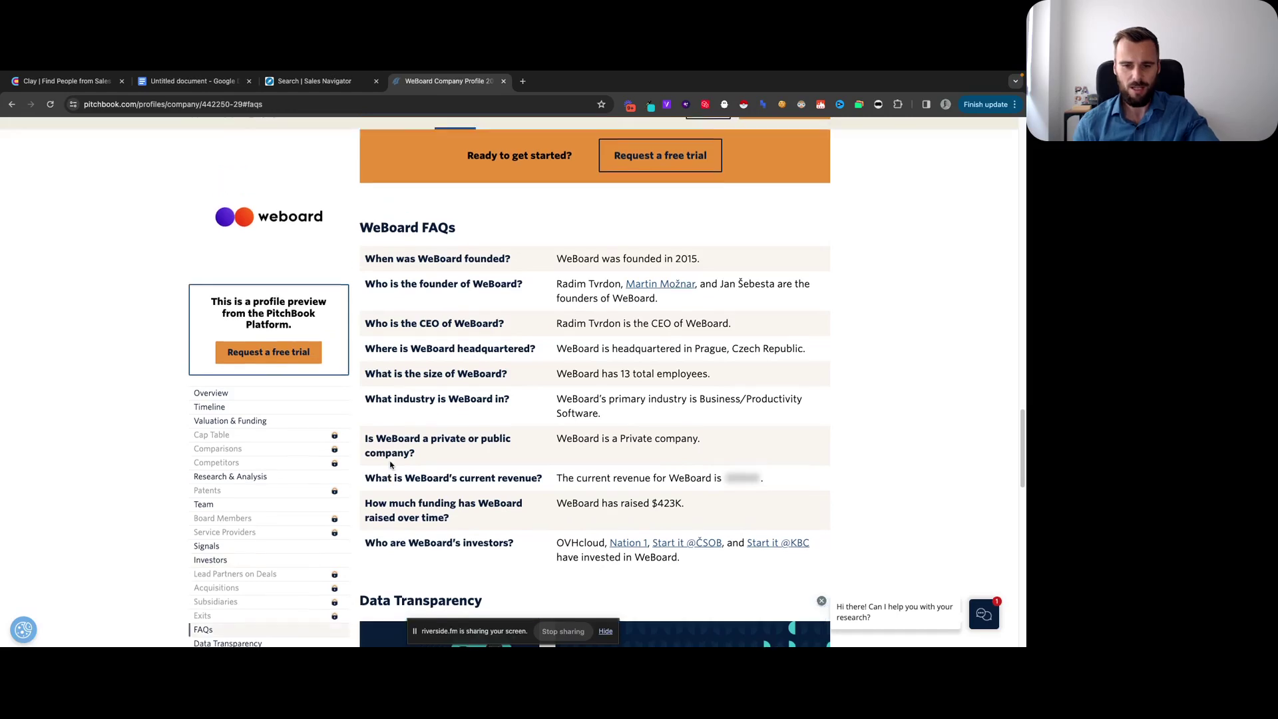
{"action": "scroll", "coordinate": [458, 458], "scroll_direction": "up", "scroll_amount": 9}
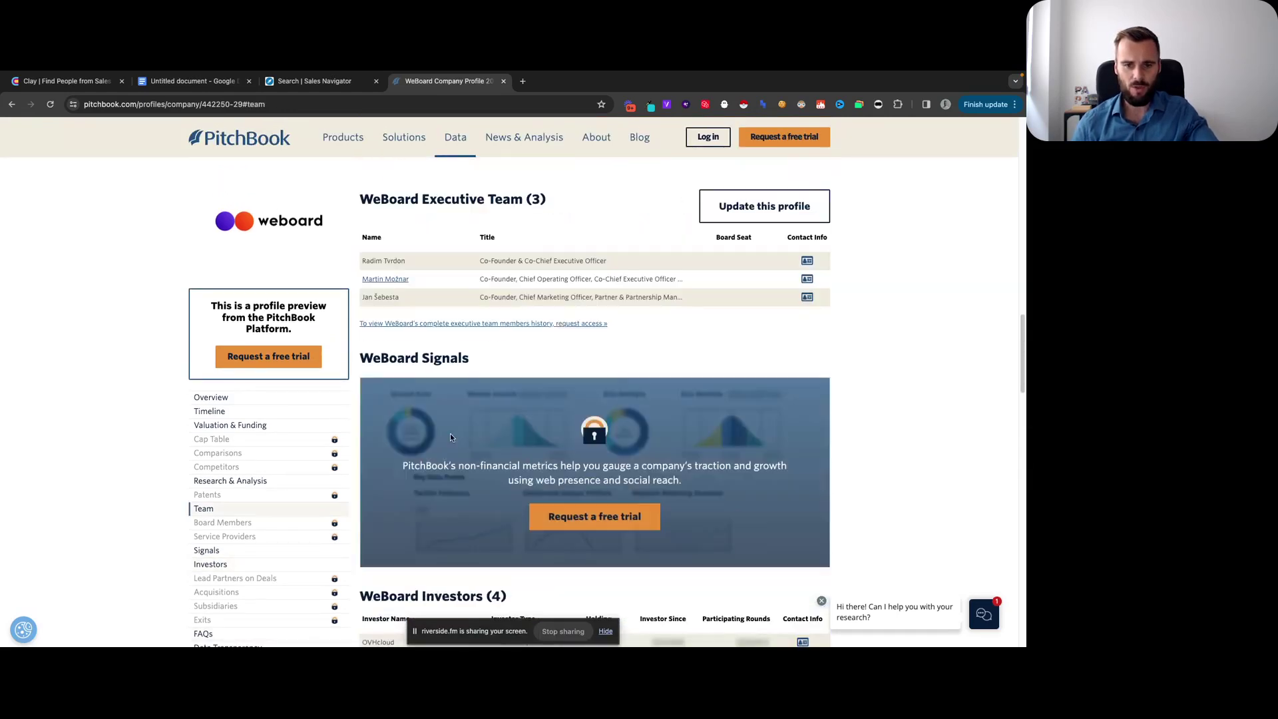
{"action": "scroll", "coordinate": [481, 360], "scroll_direction": "down", "scroll_amount": 5}
{"action": "scroll", "coordinate": [481, 360], "scroll_direction": "down", "scroll_amount": 1}
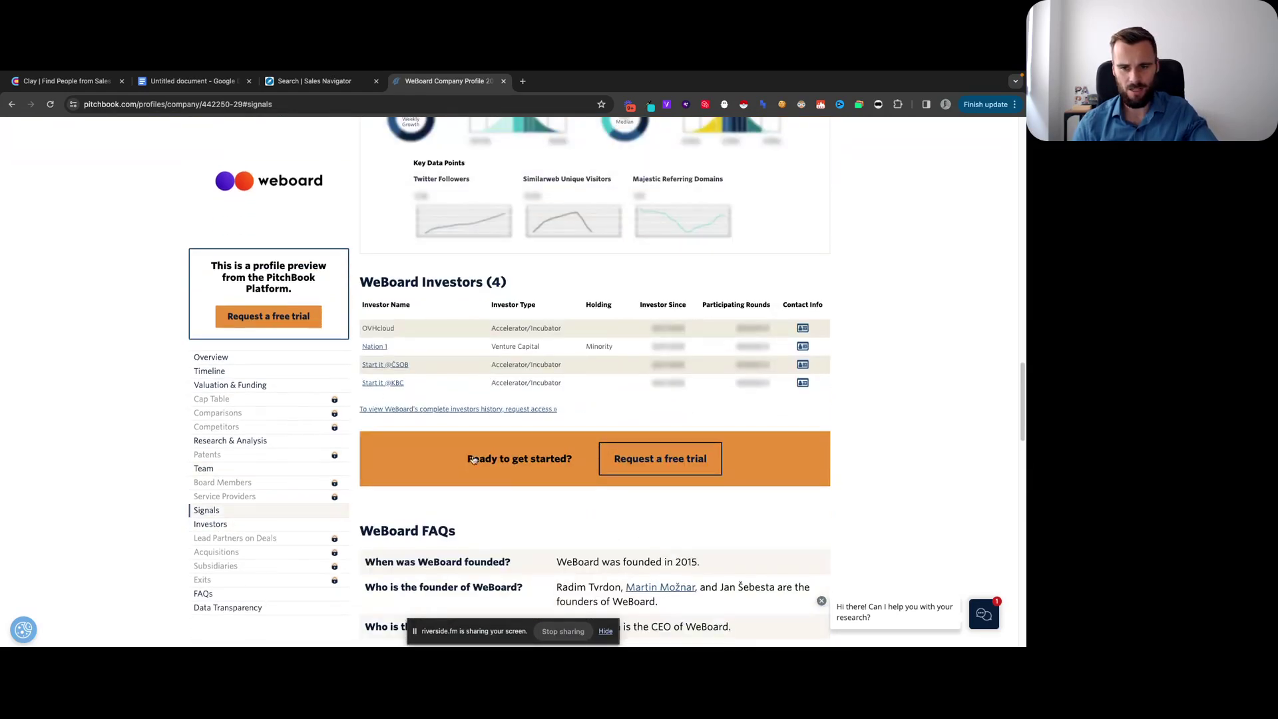
{"action": "scroll", "coordinate": [470, 456], "scroll_direction": "down", "scroll_amount": 1}
{"action": "scroll", "coordinate": [460, 480], "scroll_direction": "up", "scroll_amount": 5}
{"action": "scroll", "coordinate": [459, 479], "scroll_direction": "up", "scroll_amount": 1}
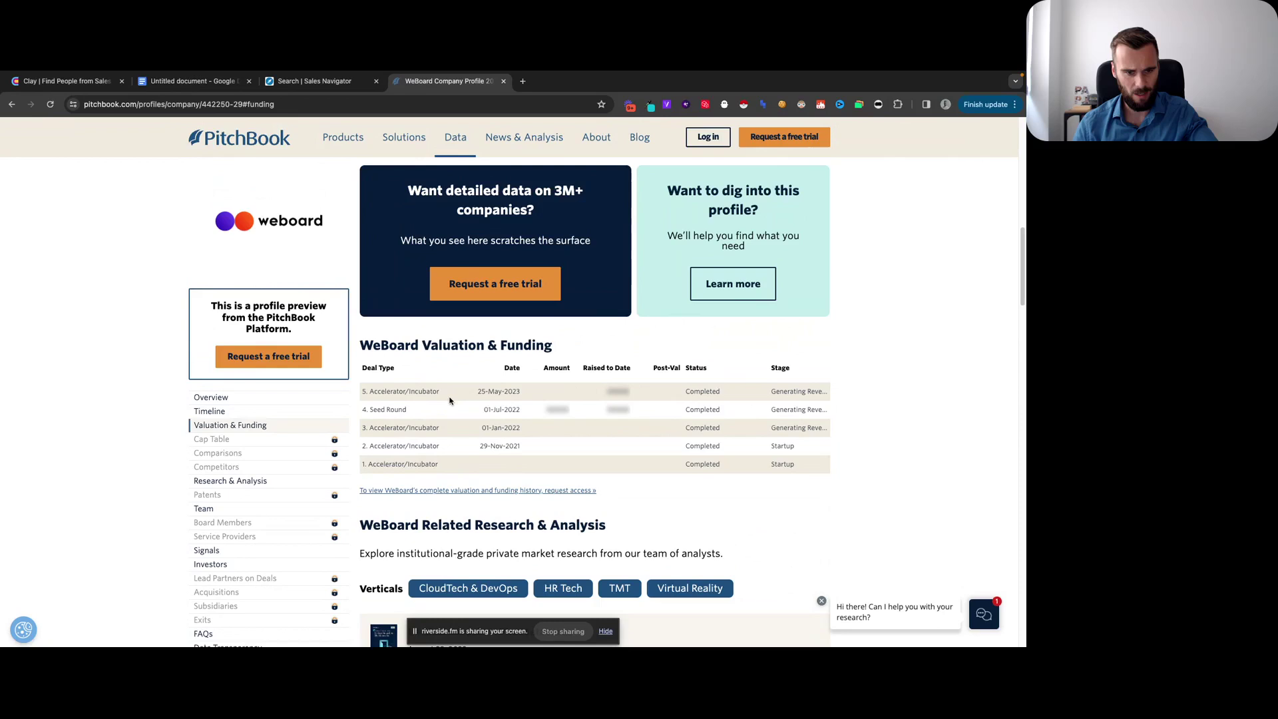
Review WeBoard's 01-Jul-2022 Seed Round and Accelerator/Incubator deal, then return to Clay
{"action": "left_click_drag", "start_coordinate": [482, 410], "coordinate": [511, 410]}
{"action": "left_click", "coordinate": [481, 388]}
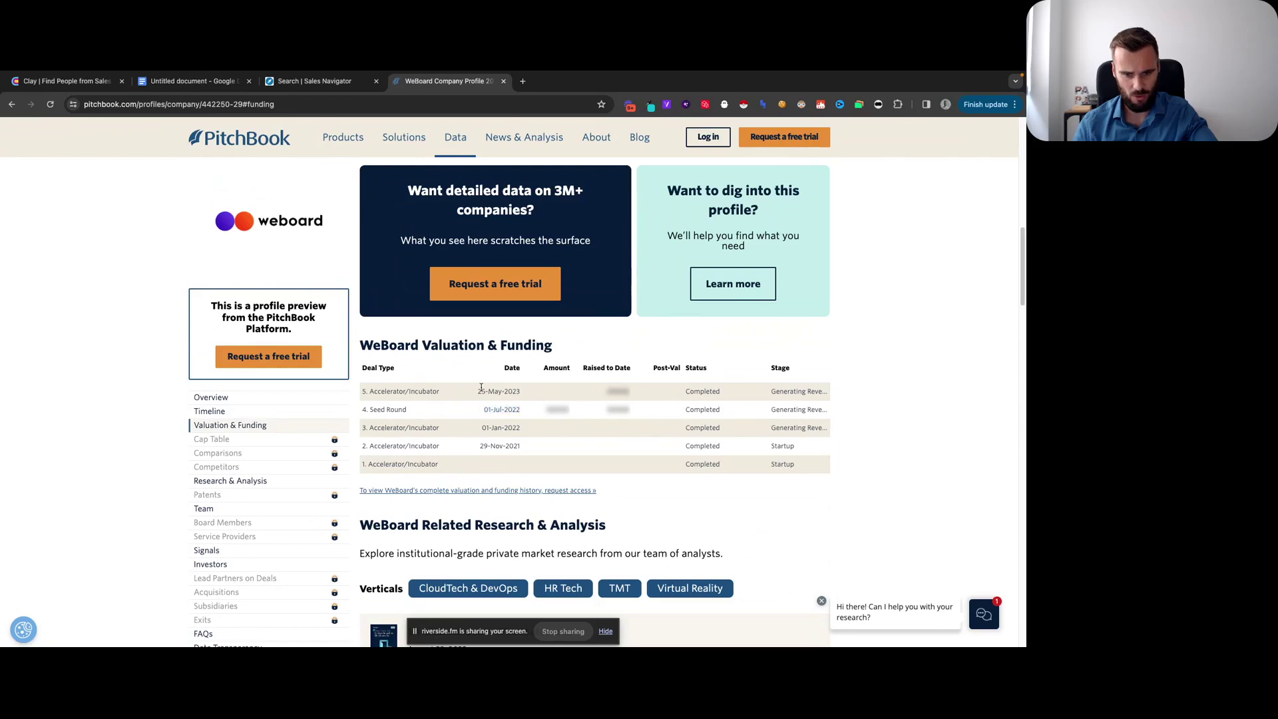
{"action": "left_click_drag", "start_coordinate": [367, 392], "coordinate": [437, 393]}
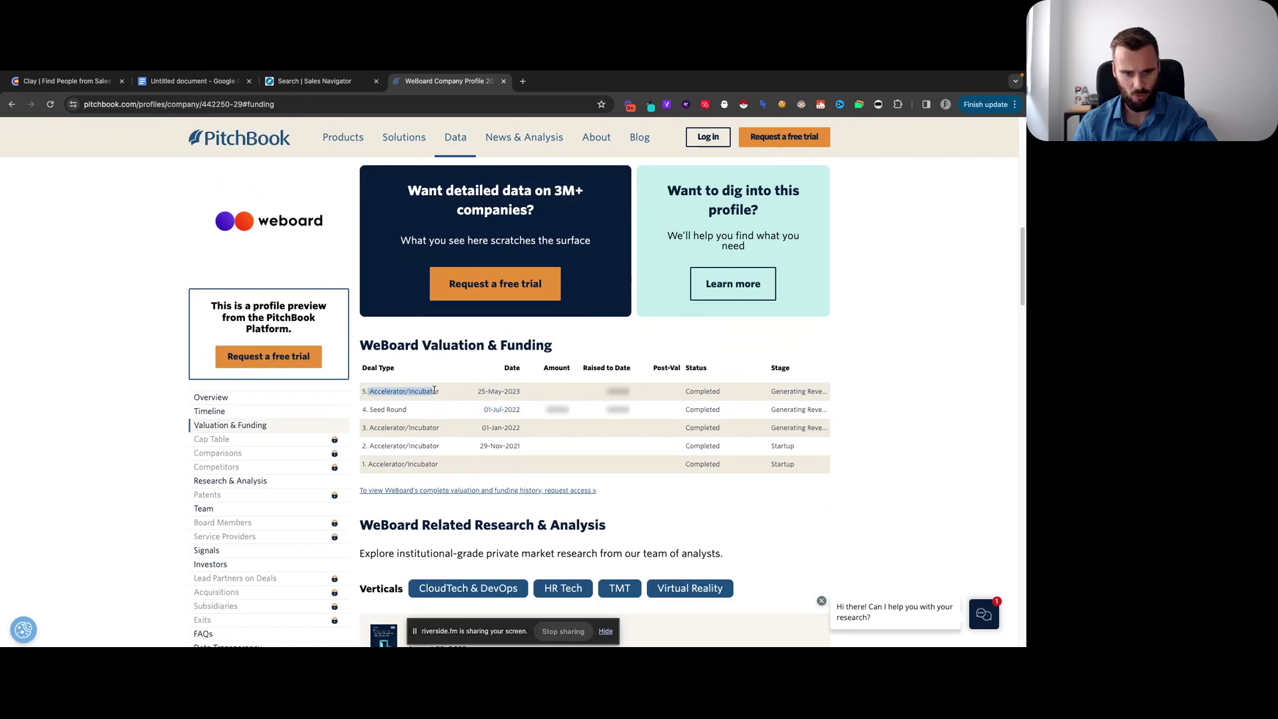
{"action": "left_click", "coordinate": [428, 392]}
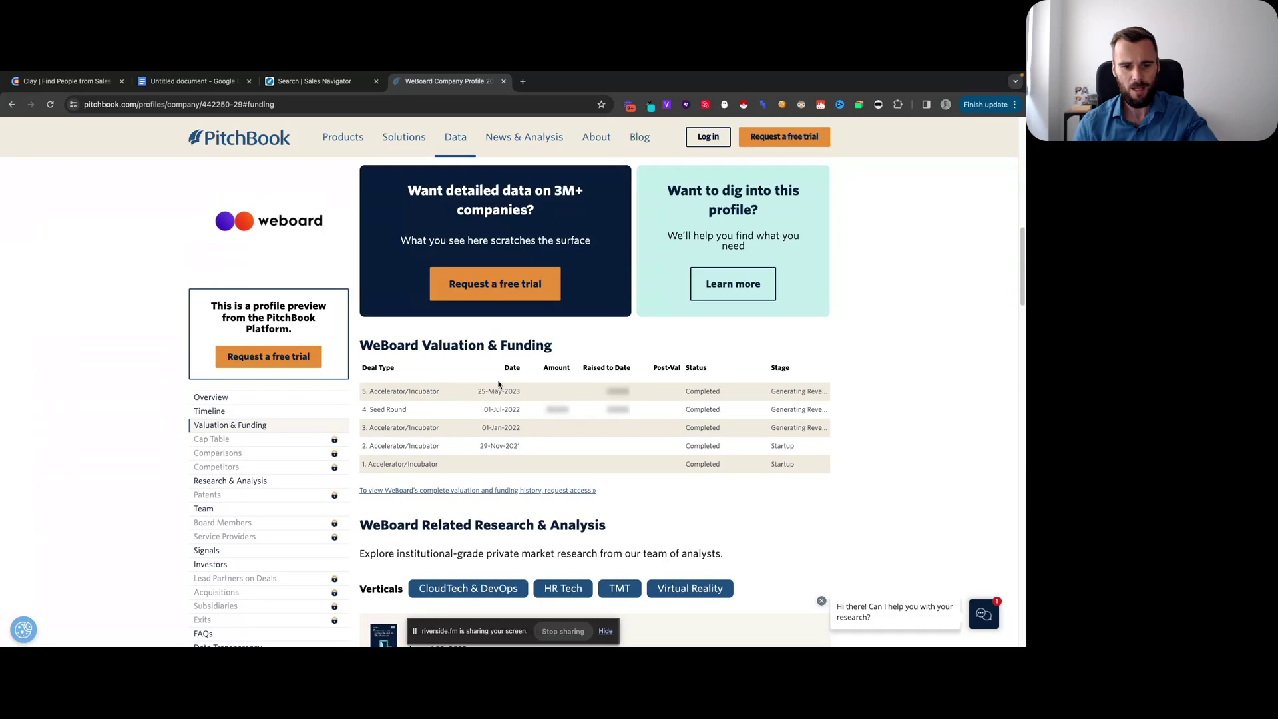
{"action": "scroll", "coordinate": [415, 434], "scroll_direction": "up", "scroll_amount": 4}
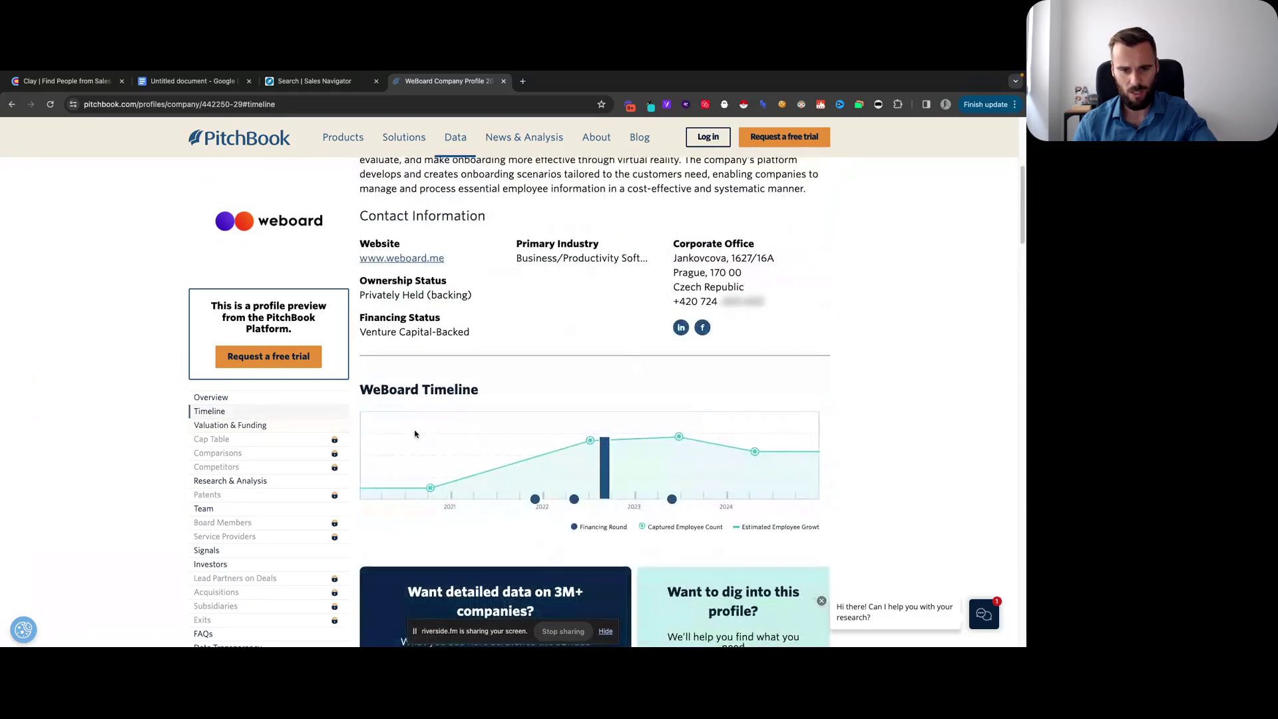
{"action": "scroll", "coordinate": [416, 433], "scroll_direction": "up", "scroll_amount": 1}
{"action": "scroll", "coordinate": [415, 434], "scroll_direction": "up", "scroll_amount": 2}
{"action": "scroll", "coordinate": [521, 424], "scroll_direction": "down", "scroll_amount": 7}
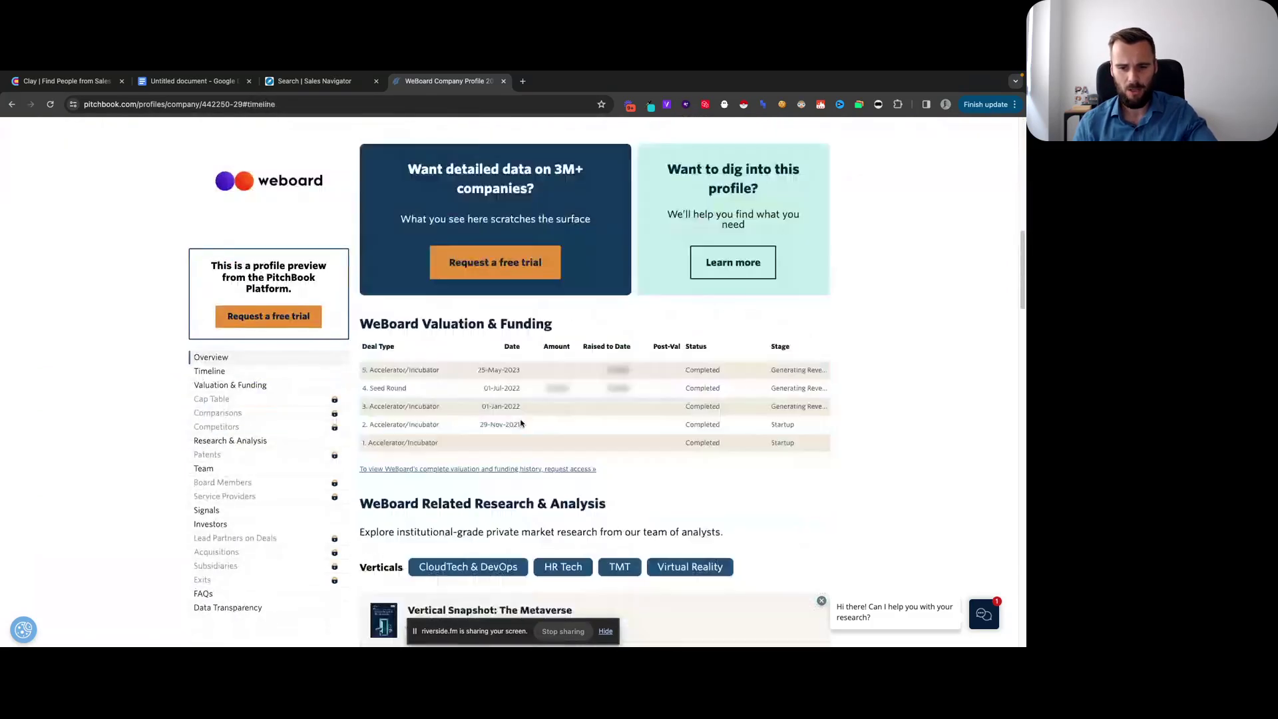
{"action": "scroll", "coordinate": [521, 424], "scroll_direction": "down", "scroll_amount": 1}
{"action": "scroll", "coordinate": [513, 418], "scroll_direction": "down", "scroll_amount": 5}
{"action": "scroll", "coordinate": [513, 419], "scroll_direction": "down", "scroll_amount": 5}
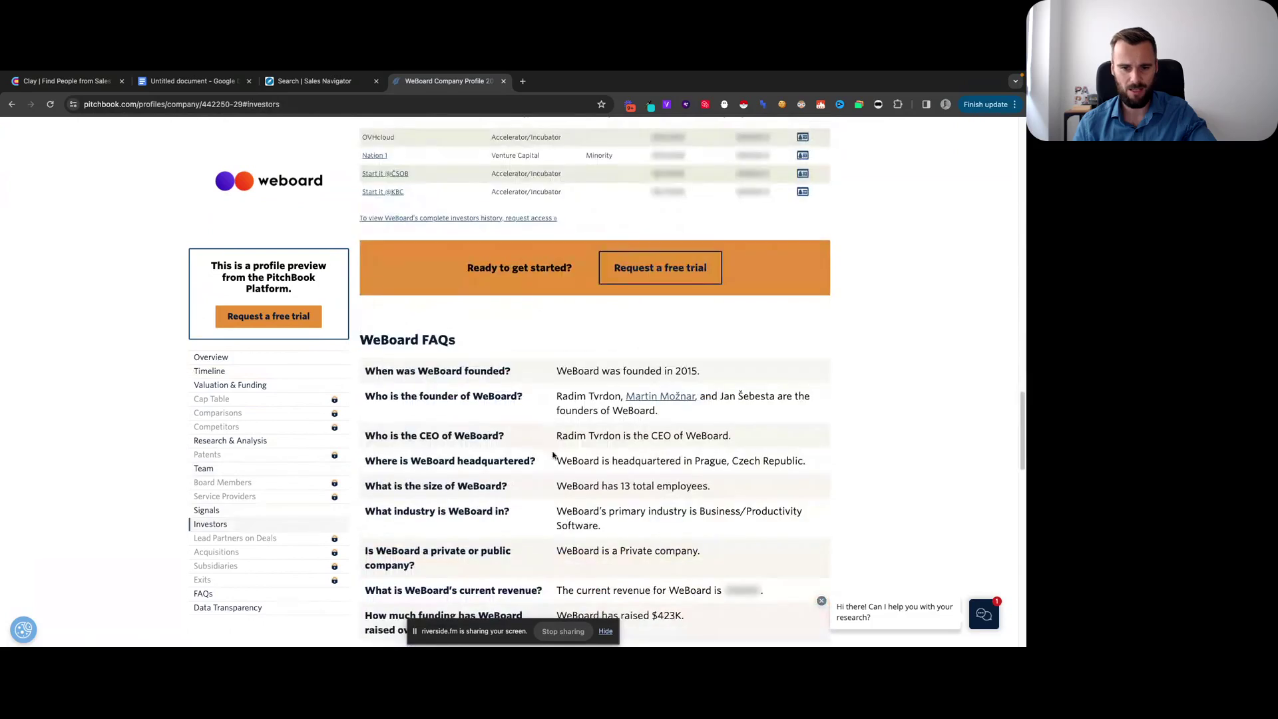
{"action": "scroll", "coordinate": [514, 419], "scroll_direction": "down", "scroll_amount": 3}
{"action": "left_click_drag", "start_coordinate": [568, 428], "coordinate": [730, 430]}
{"action": "left_click", "coordinate": [497, 444]}
{"action": "scroll", "coordinate": [497, 443], "scroll_direction": "up", "scroll_amount": 15}
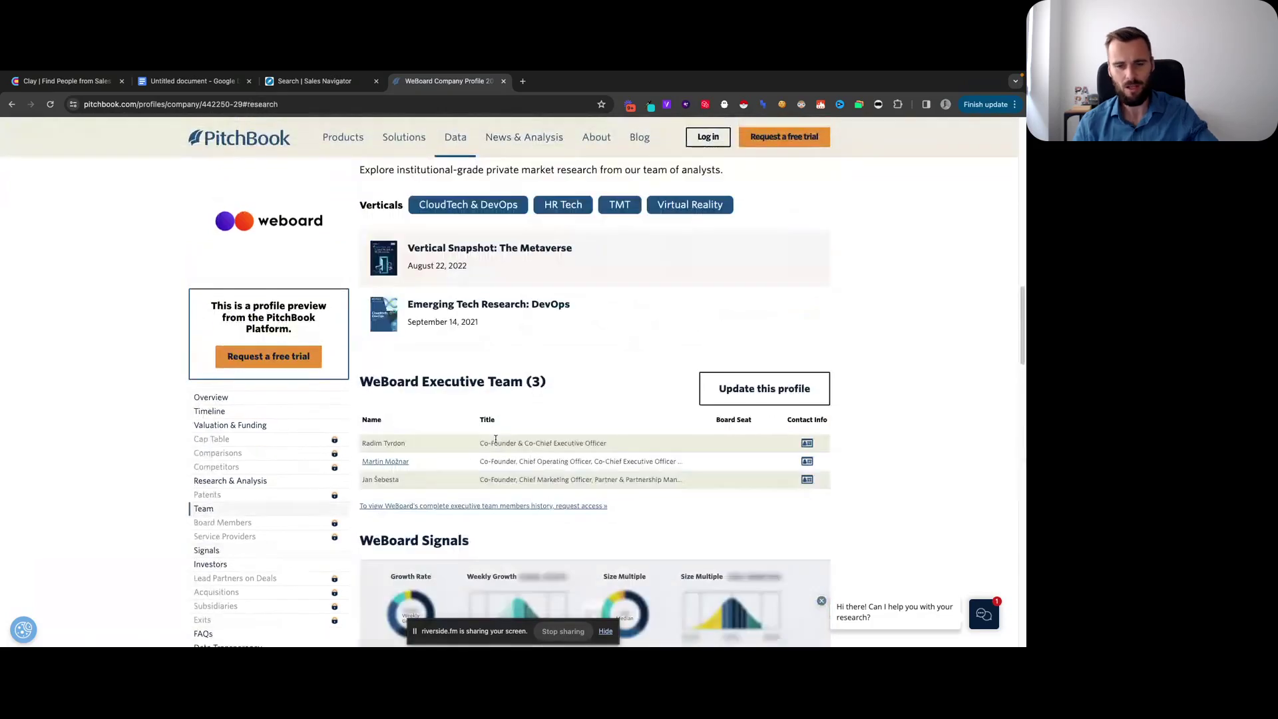
{"action": "scroll", "coordinate": [495, 439], "scroll_direction": "up", "scroll_amount": 2}
{"action": "scroll", "coordinate": [495, 439], "scroll_direction": "up", "scroll_amount": 5}
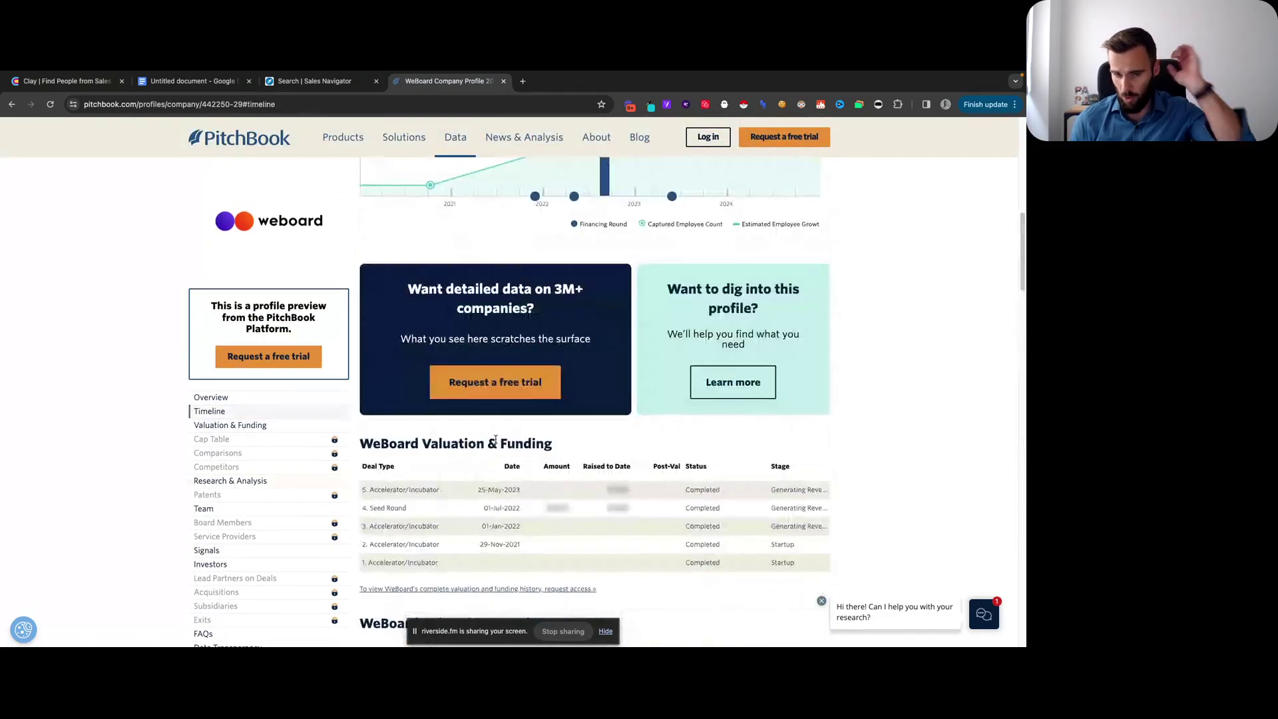
{"action": "scroll", "coordinate": [495, 442], "scroll_direction": "up", "scroll_amount": 3}
{"action": "scroll", "coordinate": [495, 443], "scroll_direction": "up", "scroll_amount": 3}
{"action": "scroll", "coordinate": [495, 442], "scroll_direction": "up", "scroll_amount": 2}
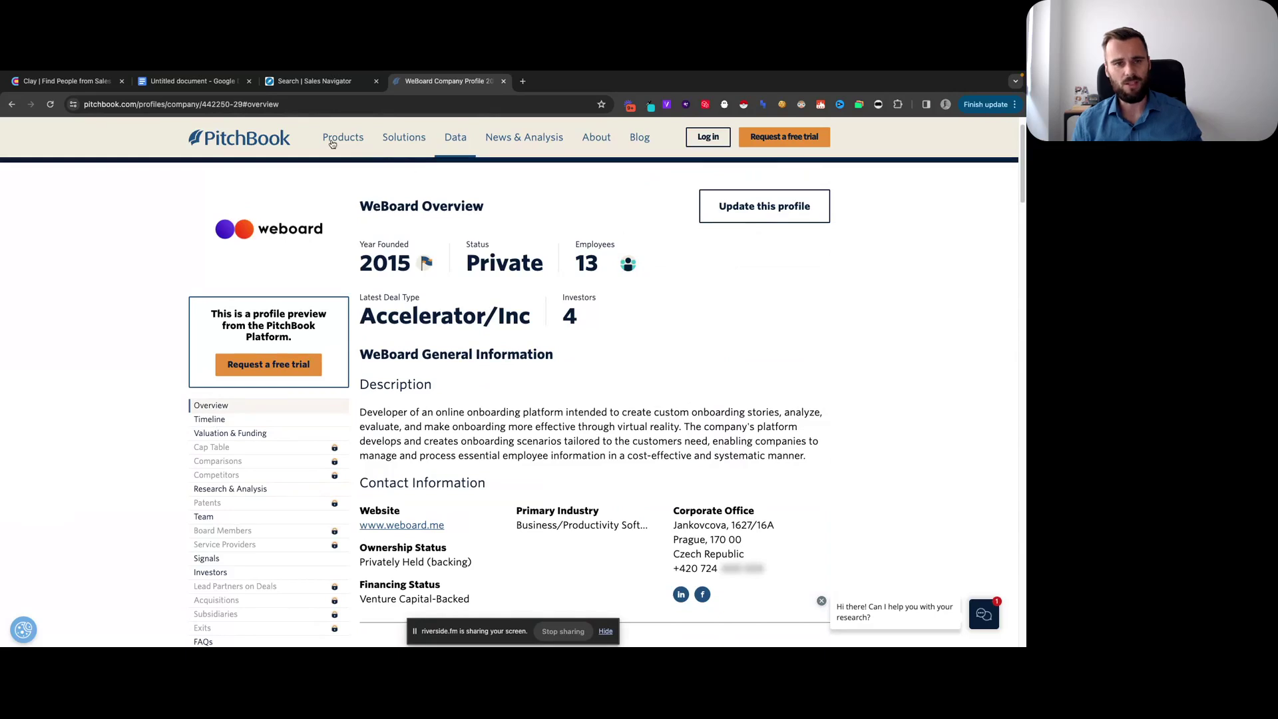
{"action": "left_click", "coordinate": [67, 82]}
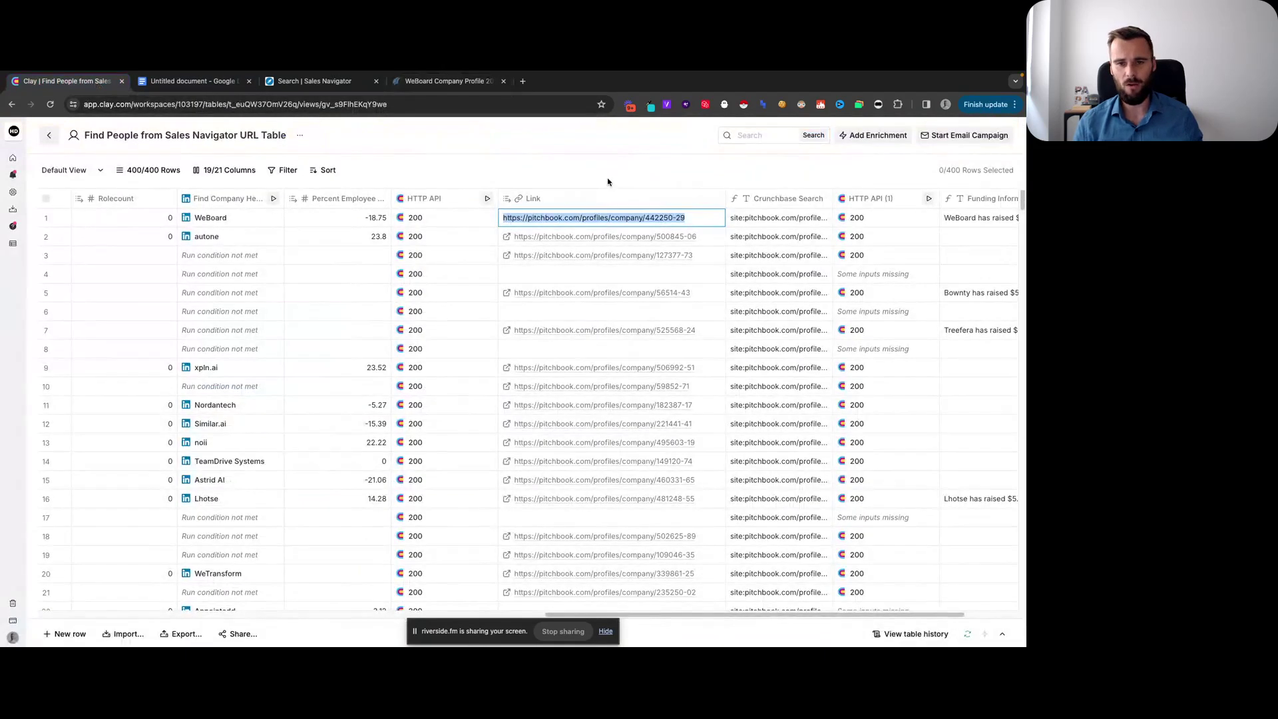
Check the HTTP API enrichment settings, then widen the Crunchbase Search column to show full queries
{"action": "left_click", "coordinate": [432, 199]}
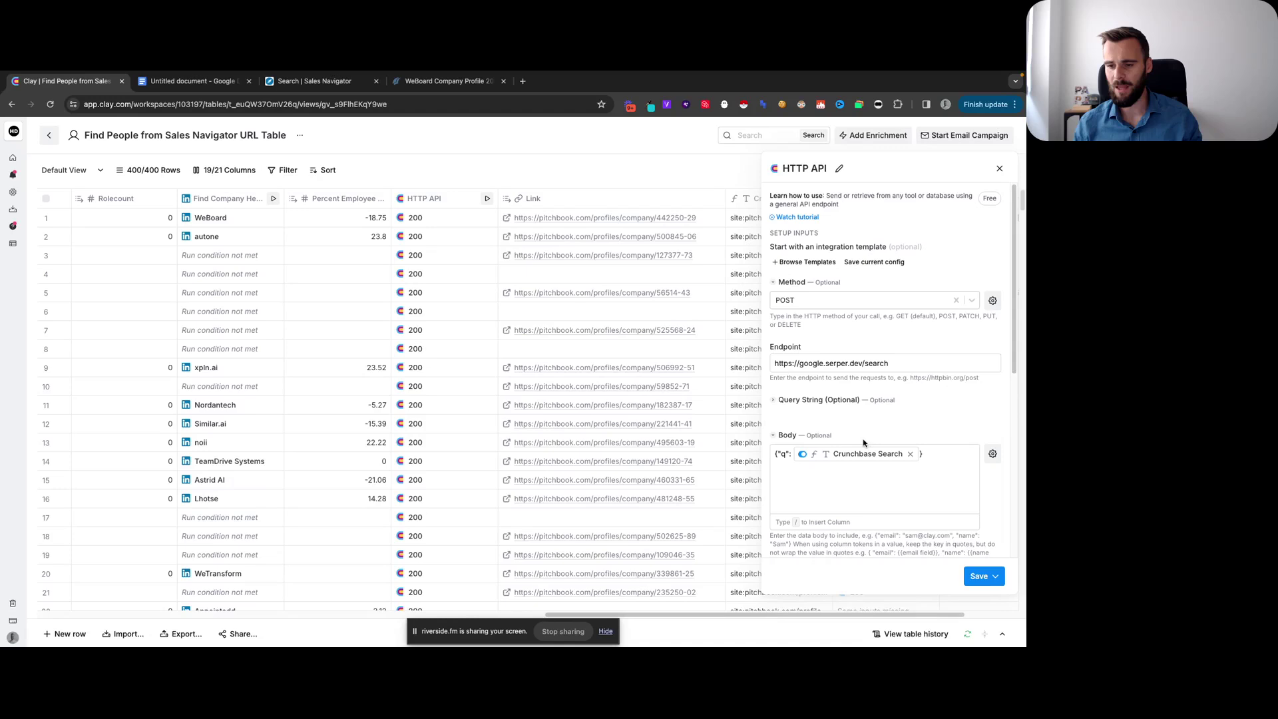
{"action": "mouse_move", "coordinate": [865, 455]}
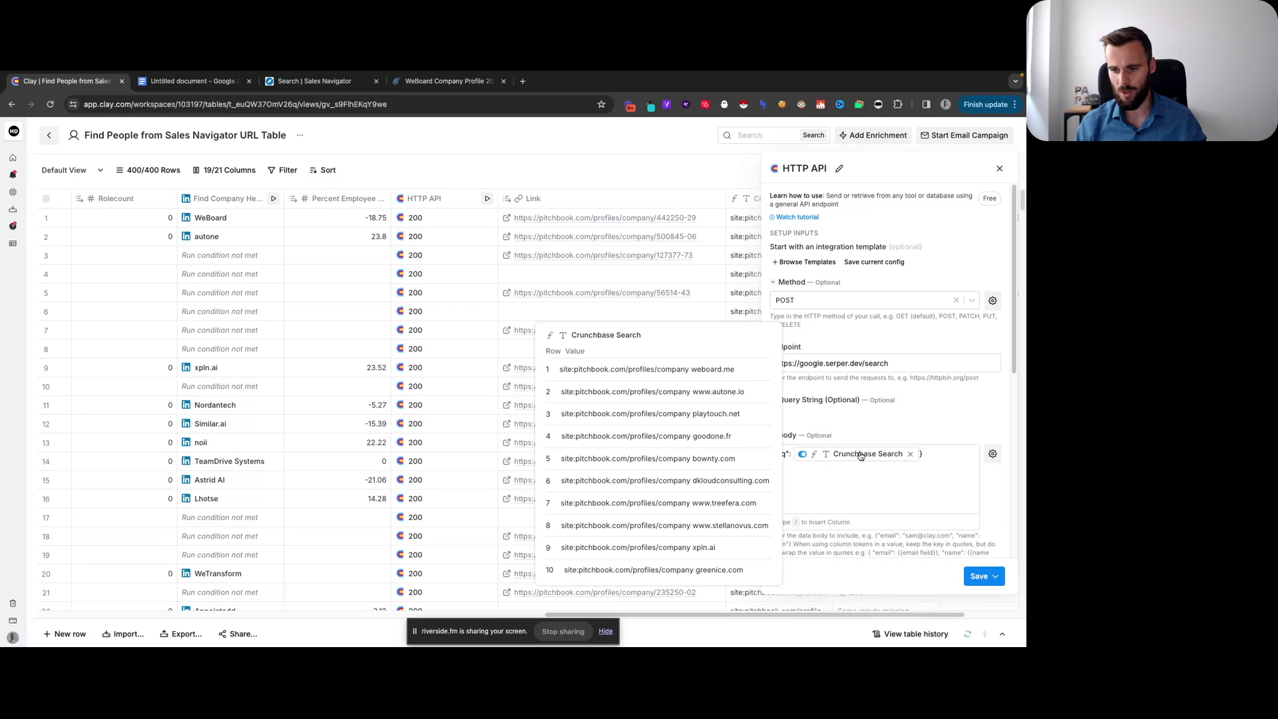
{"action": "left_click", "coordinate": [999, 170]}
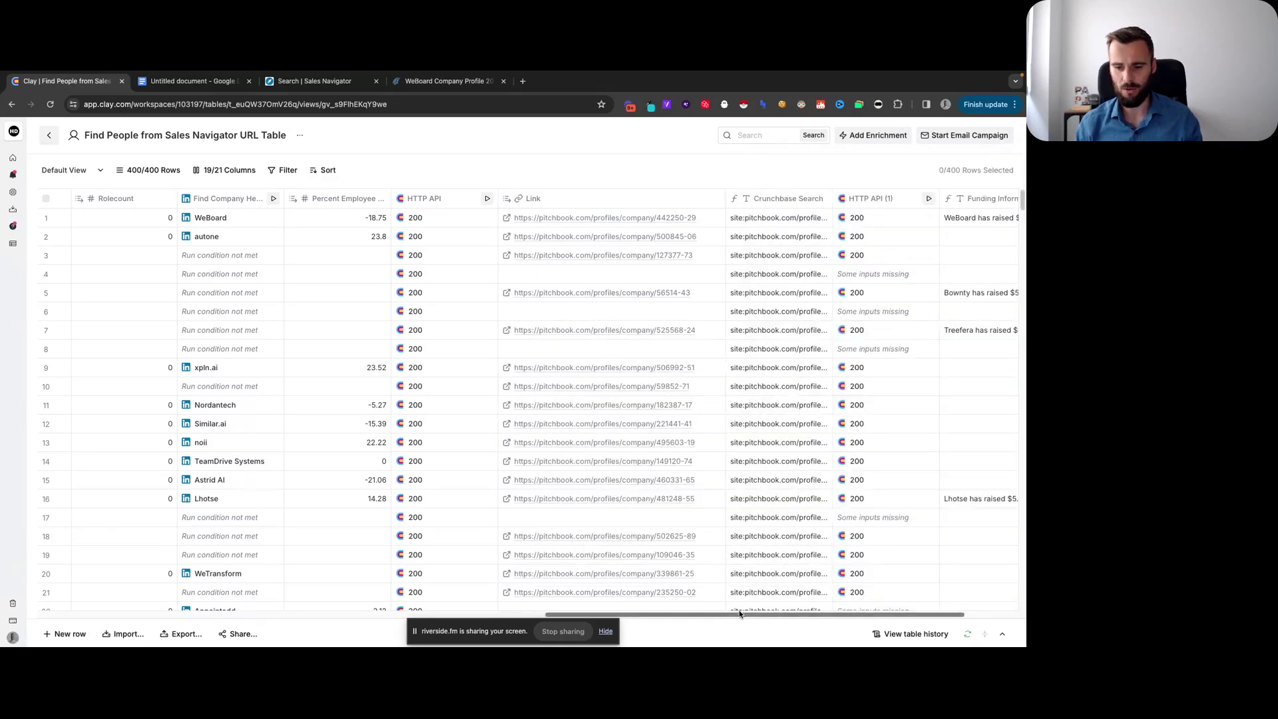
{"action": "left_click_drag", "start_coordinate": [741, 614], "coordinate": [812, 621]}
{"action": "left_click_drag", "start_coordinate": [712, 198], "coordinate": [897, 198]}
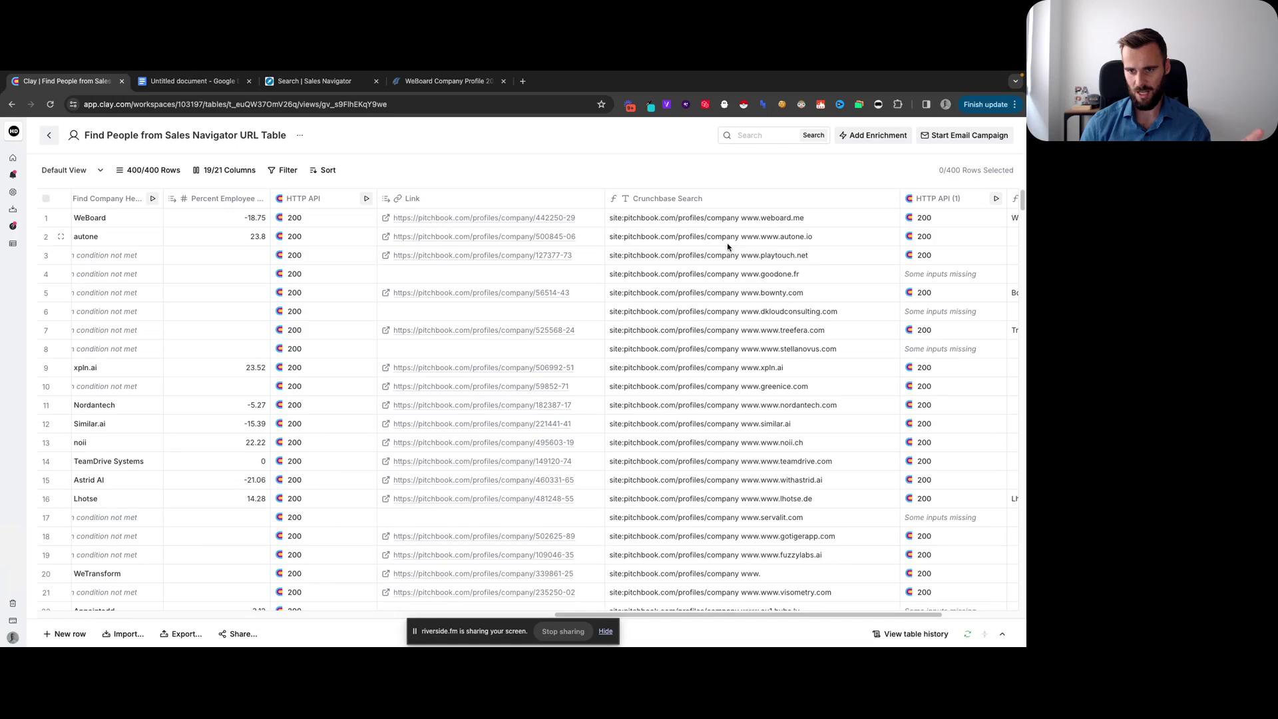
{"action": "scroll", "coordinate": [762, 468], "scroll_direction": "down", "scroll_amount": 3}
{"action": "scroll", "coordinate": [762, 467], "scroll_direction": "up", "scroll_amount": 3}
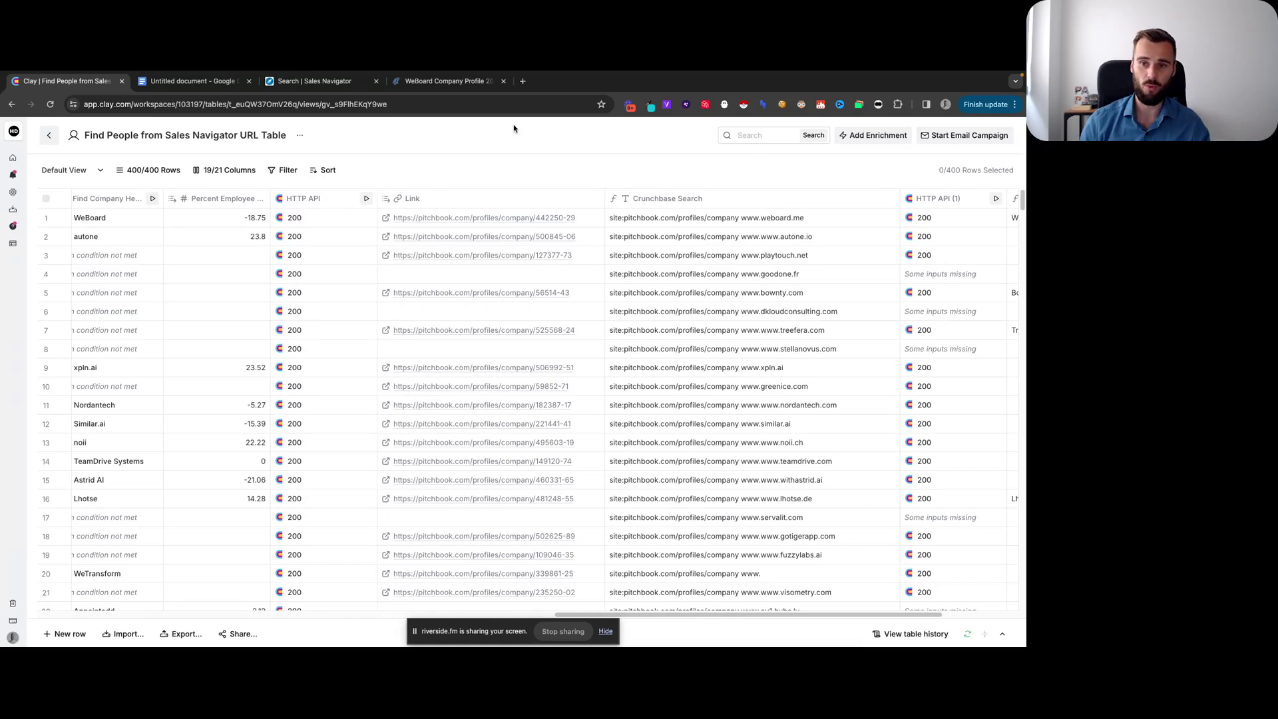
{"action": "left_click", "coordinate": [450, 80]}
{"action": "scroll", "coordinate": [456, 482], "scroll_direction": "down", "scroll_amount": 1}
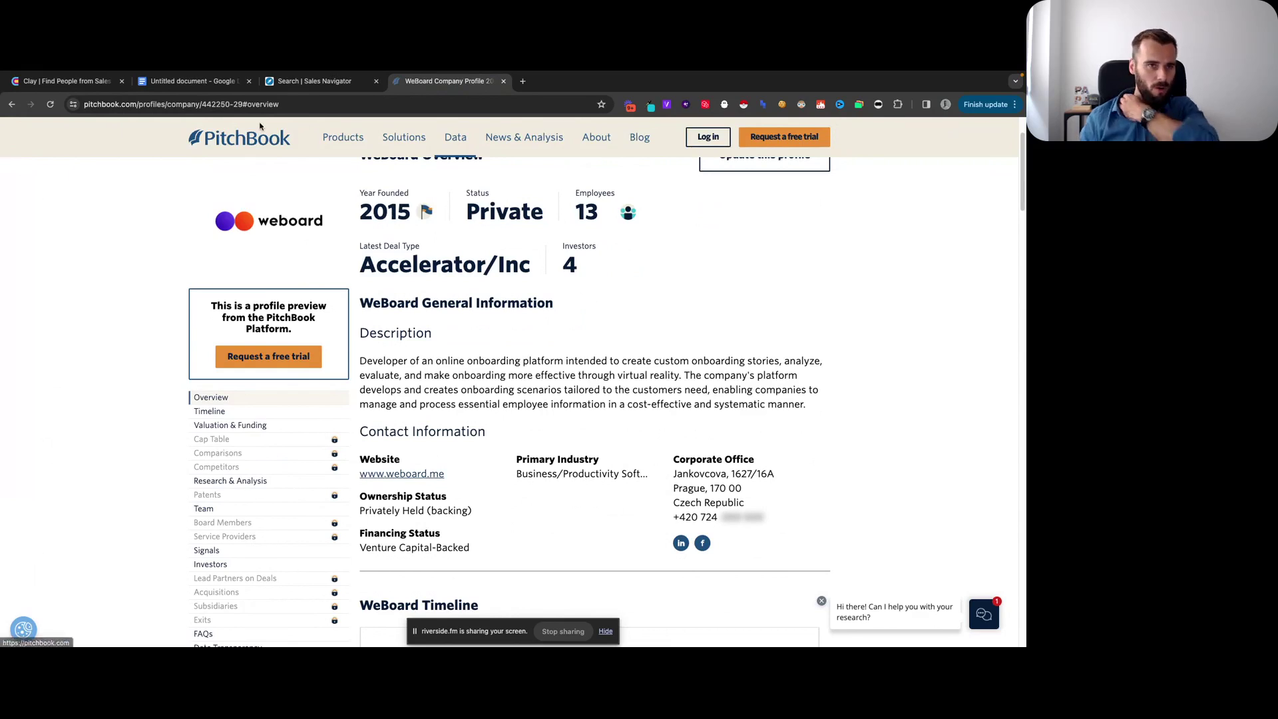
{"action": "left_click", "coordinate": [70, 82]}
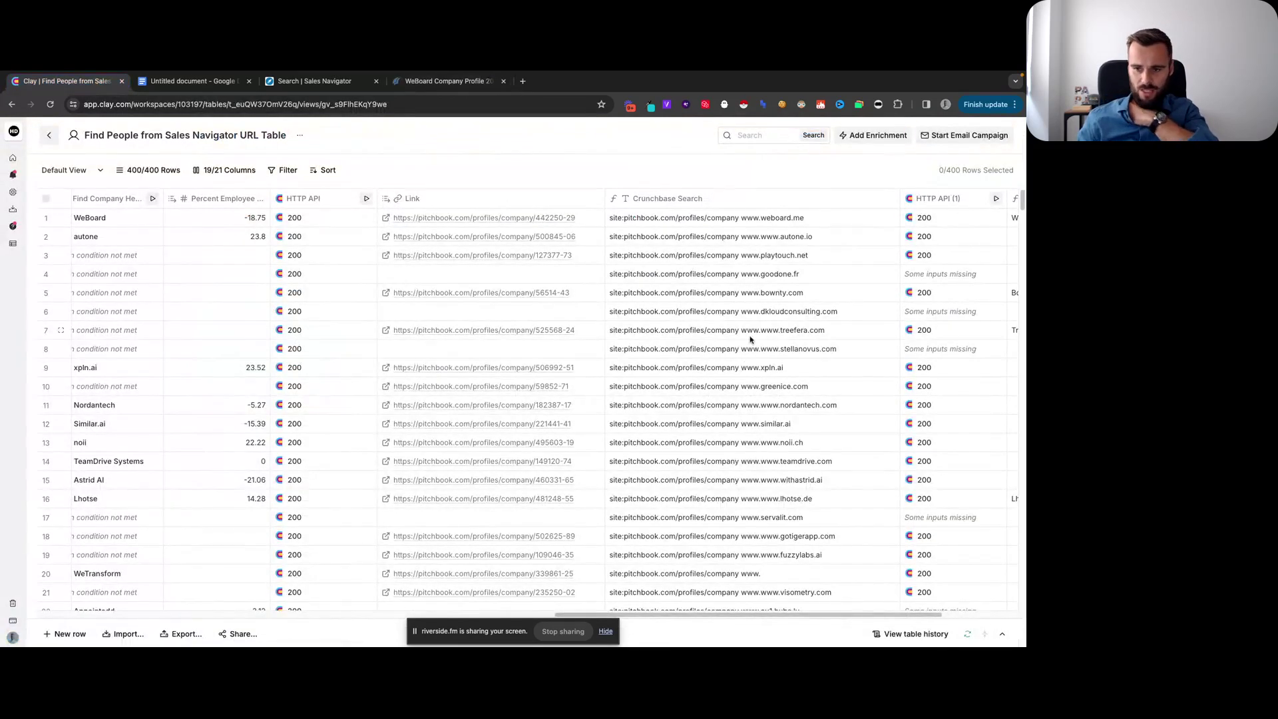
{"action": "scroll", "coordinate": [759, 487], "scroll_direction": "down", "scroll_amount": 5}
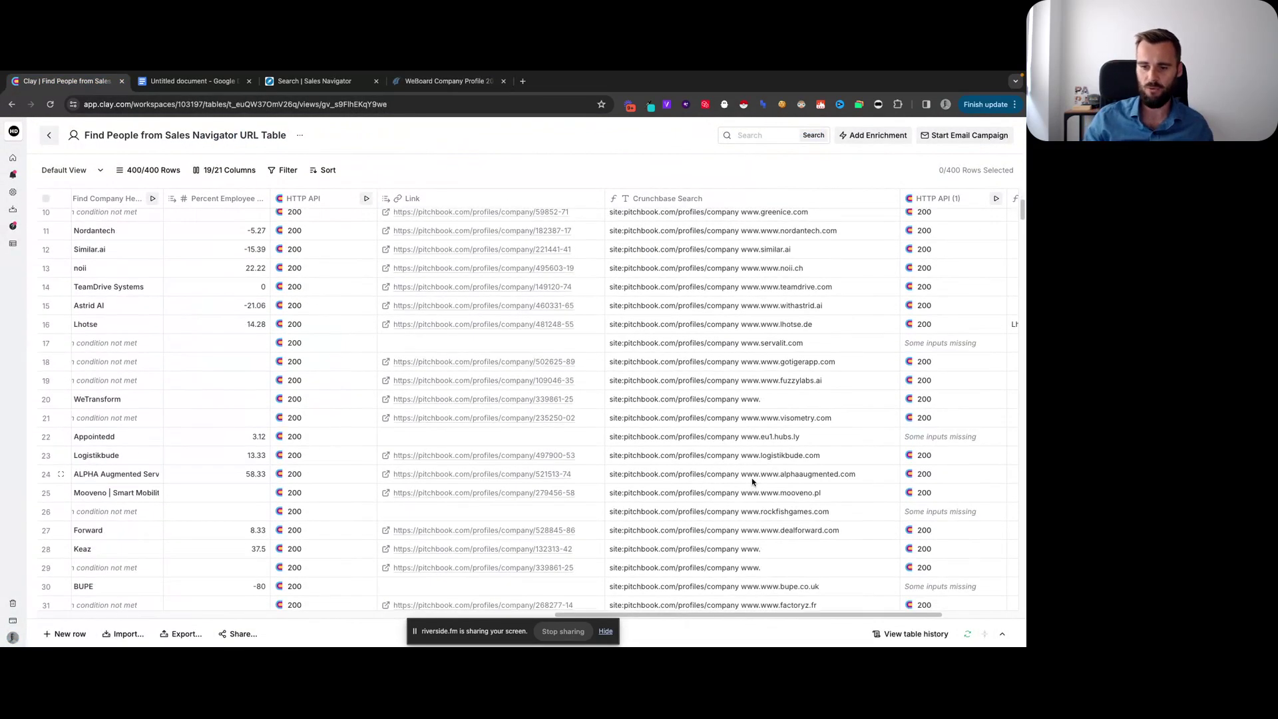
{"action": "scroll", "coordinate": [659, 360], "scroll_direction": "up", "scroll_amount": 5}
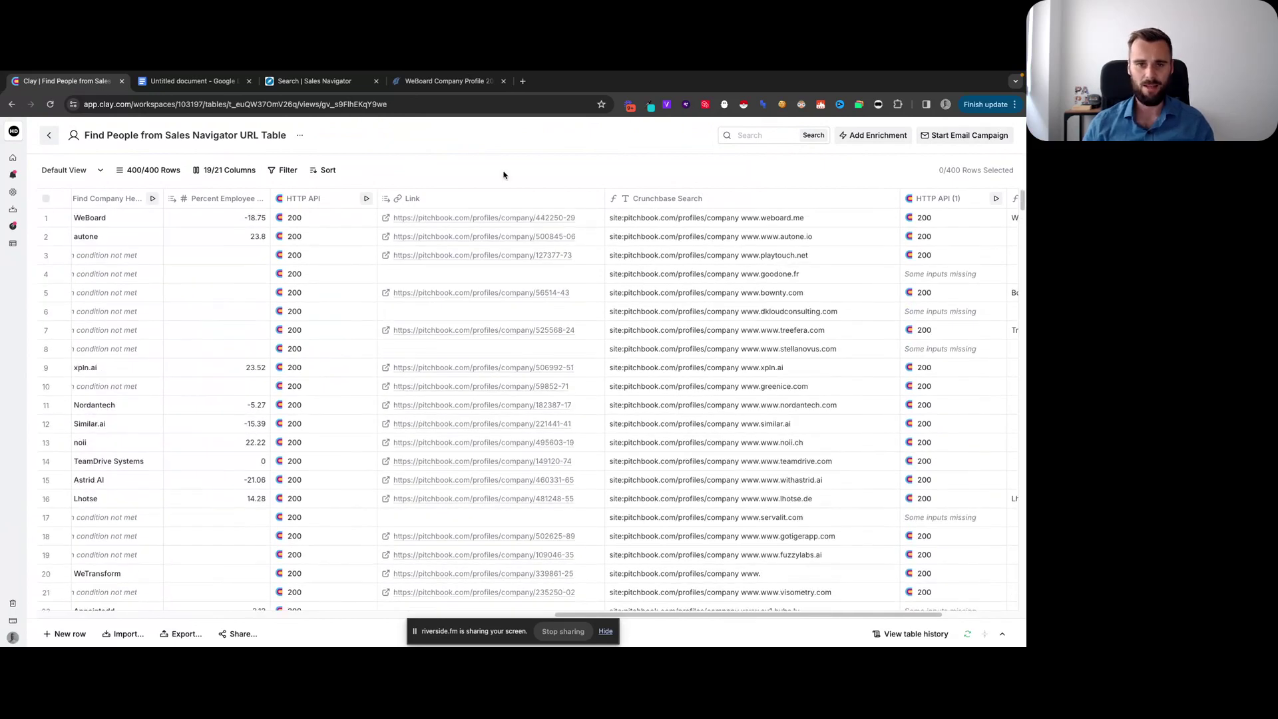
{"action": "left_click_drag", "start_coordinate": [685, 616], "coordinate": [700, 619]}
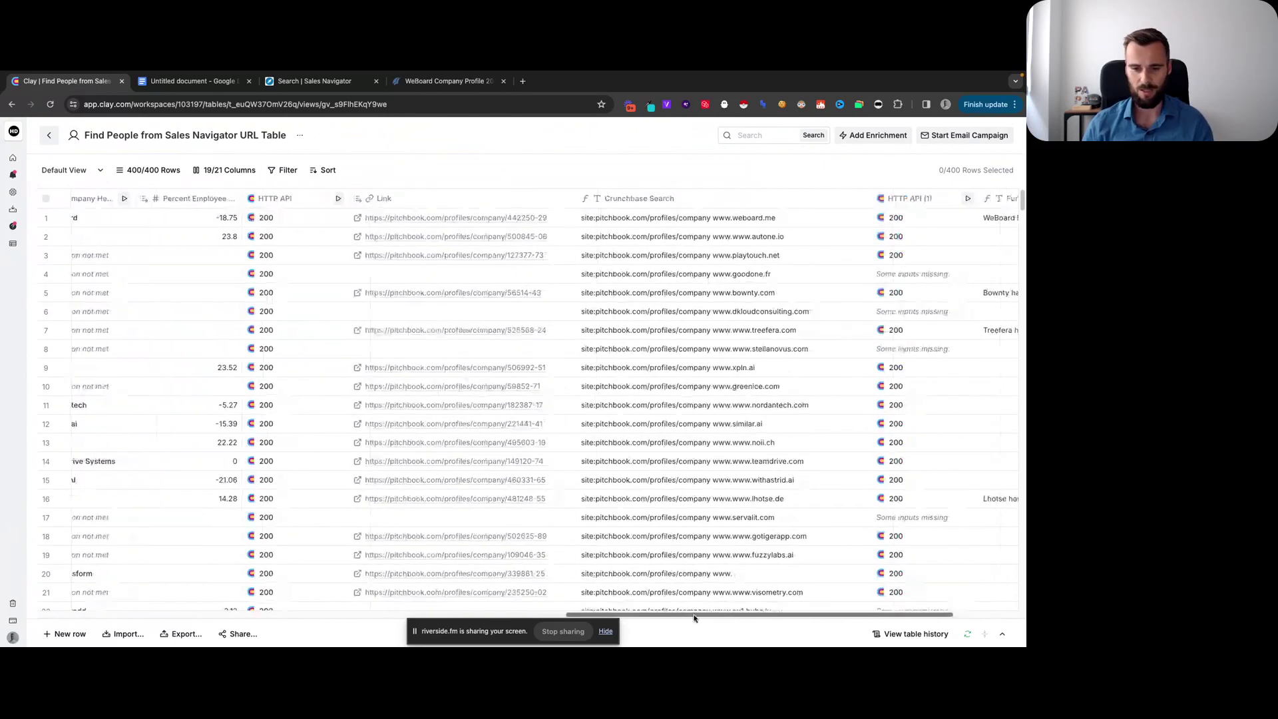
Inspect WeBoard's first organic search result in Cell Details, then dismiss it
{"action": "left_click", "coordinate": [255, 218]}
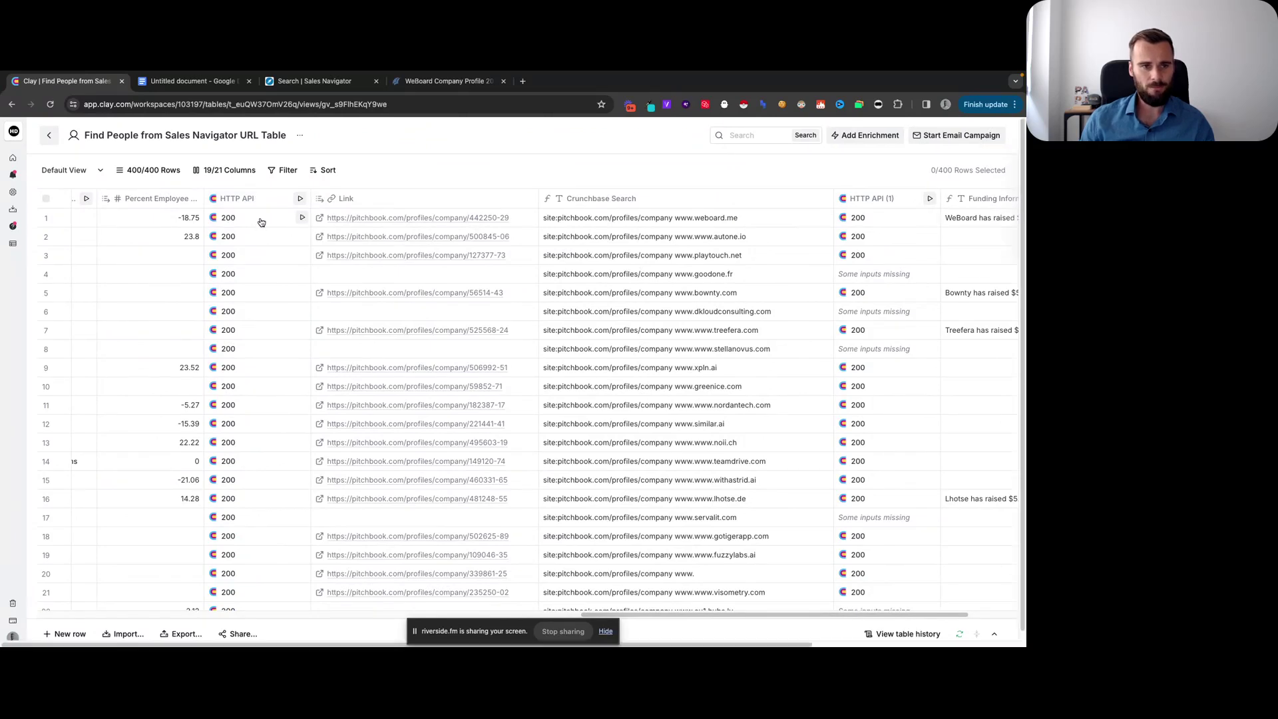
{"action": "left_click", "coordinate": [776, 220]}
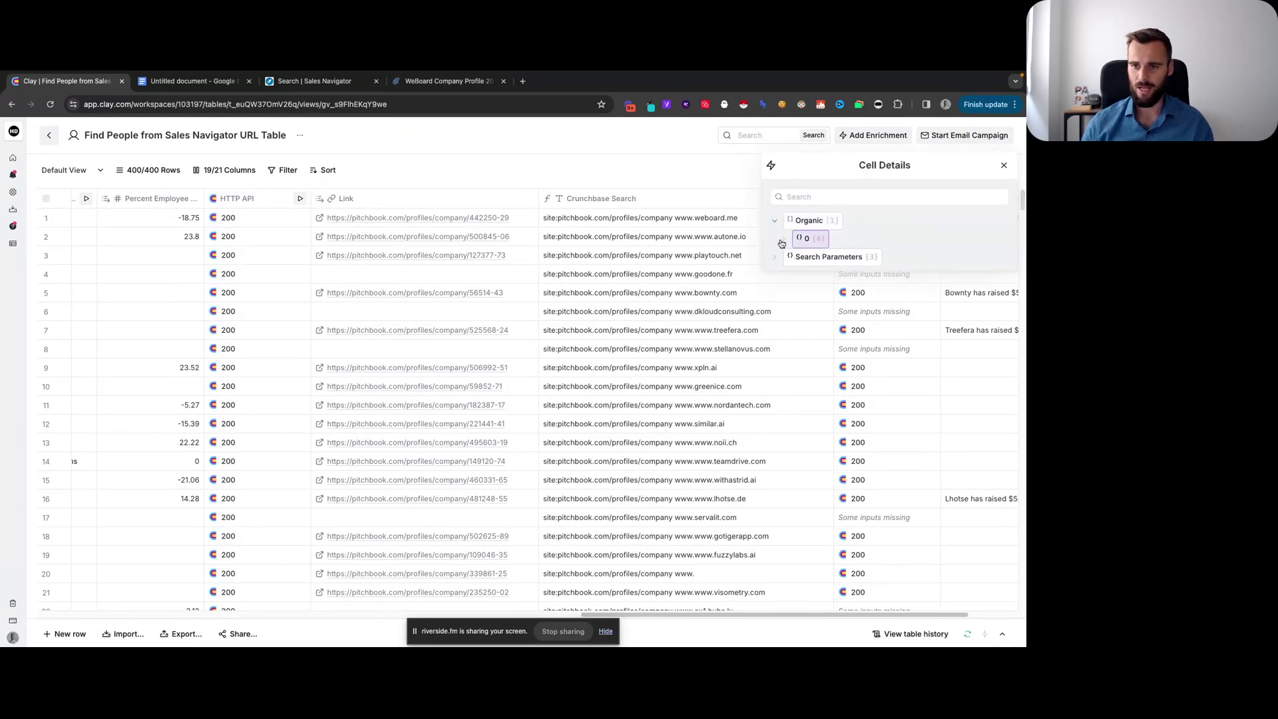
{"action": "left_click", "coordinate": [784, 241]}
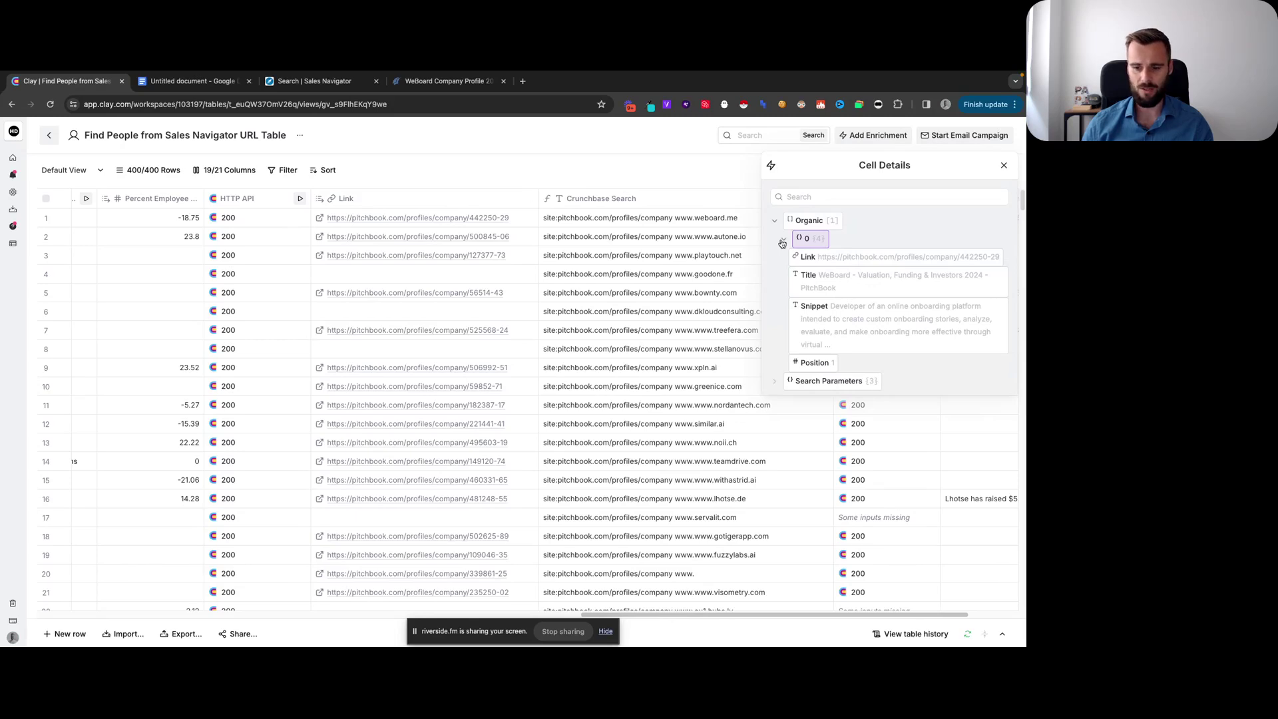
{"action": "key", "text": "Escape"}
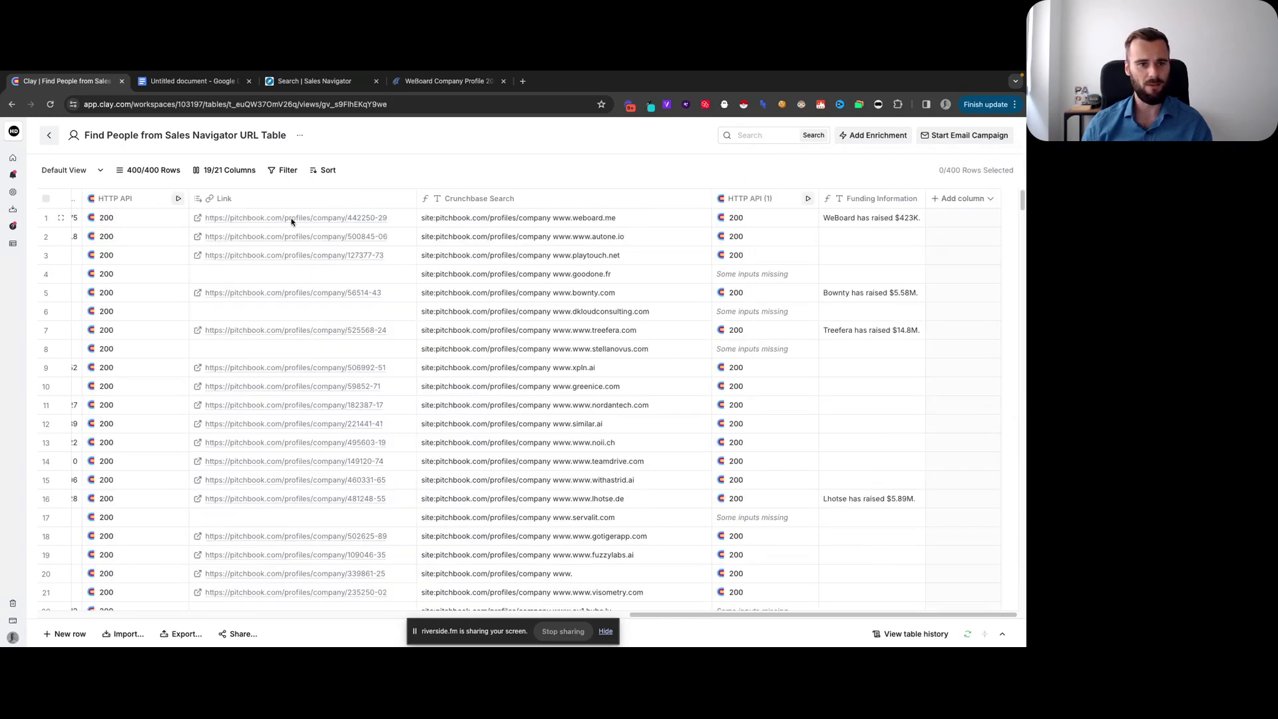
{"action": "scroll", "coordinate": [289, 319], "scroll_direction": "down", "scroll_amount": 3}
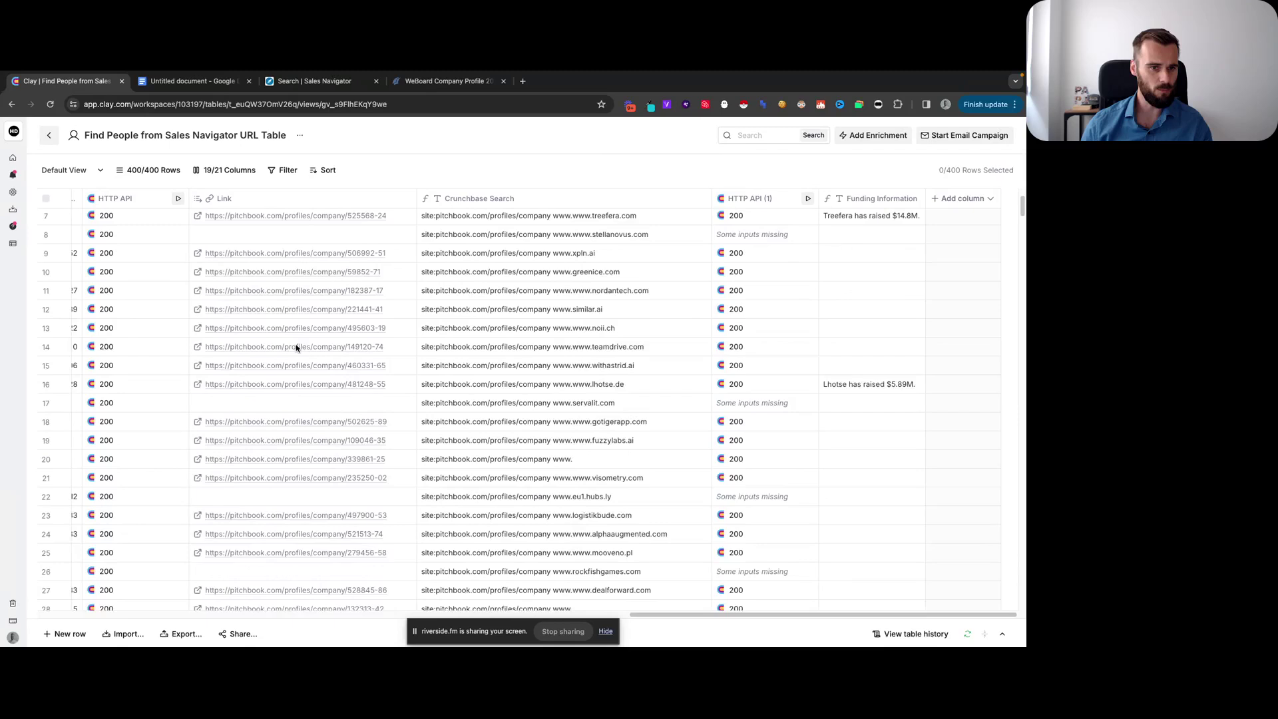
{"action": "scroll", "coordinate": [297, 349], "scroll_direction": "down", "scroll_amount": 2}
{"action": "scroll", "coordinate": [308, 379], "scroll_direction": "down", "scroll_amount": 5}
{"action": "scroll", "coordinate": [308, 390], "scroll_direction": "up", "scroll_amount": 3}
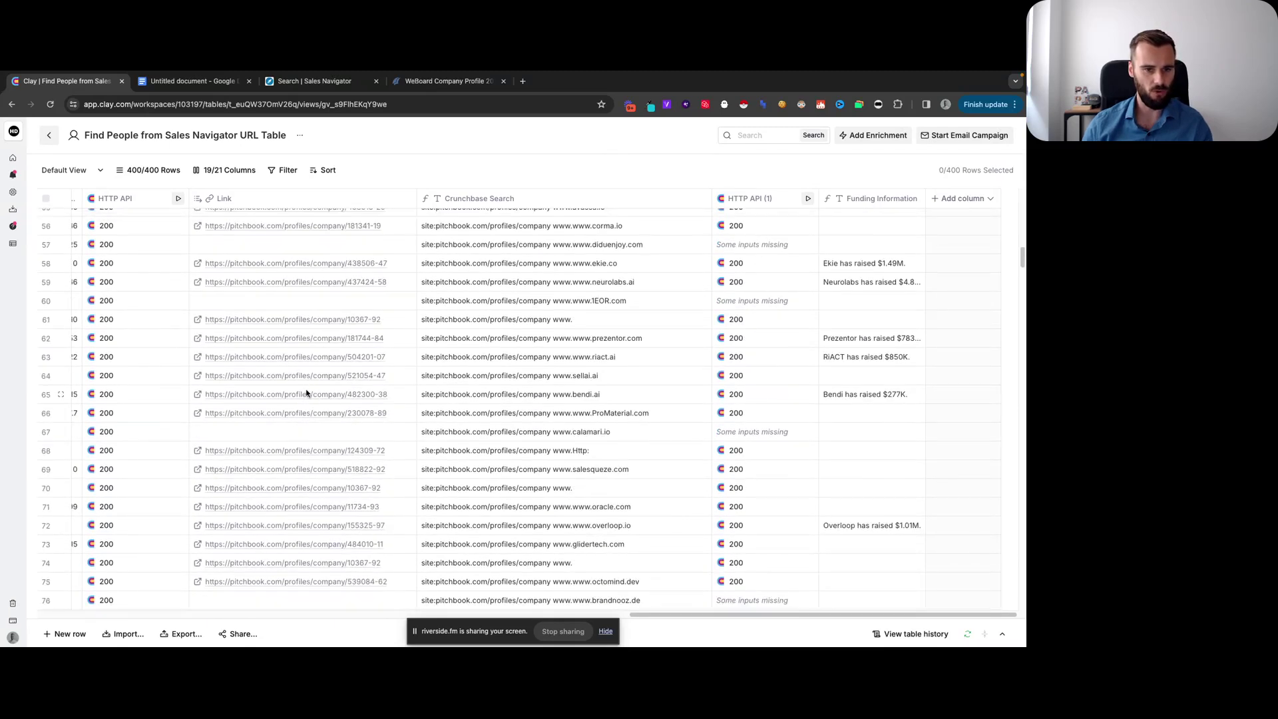
{"action": "scroll", "coordinate": [309, 391], "scroll_direction": "up", "scroll_amount": 4}
{"action": "scroll", "coordinate": [309, 393], "scroll_direction": "up", "scroll_amount": 3}
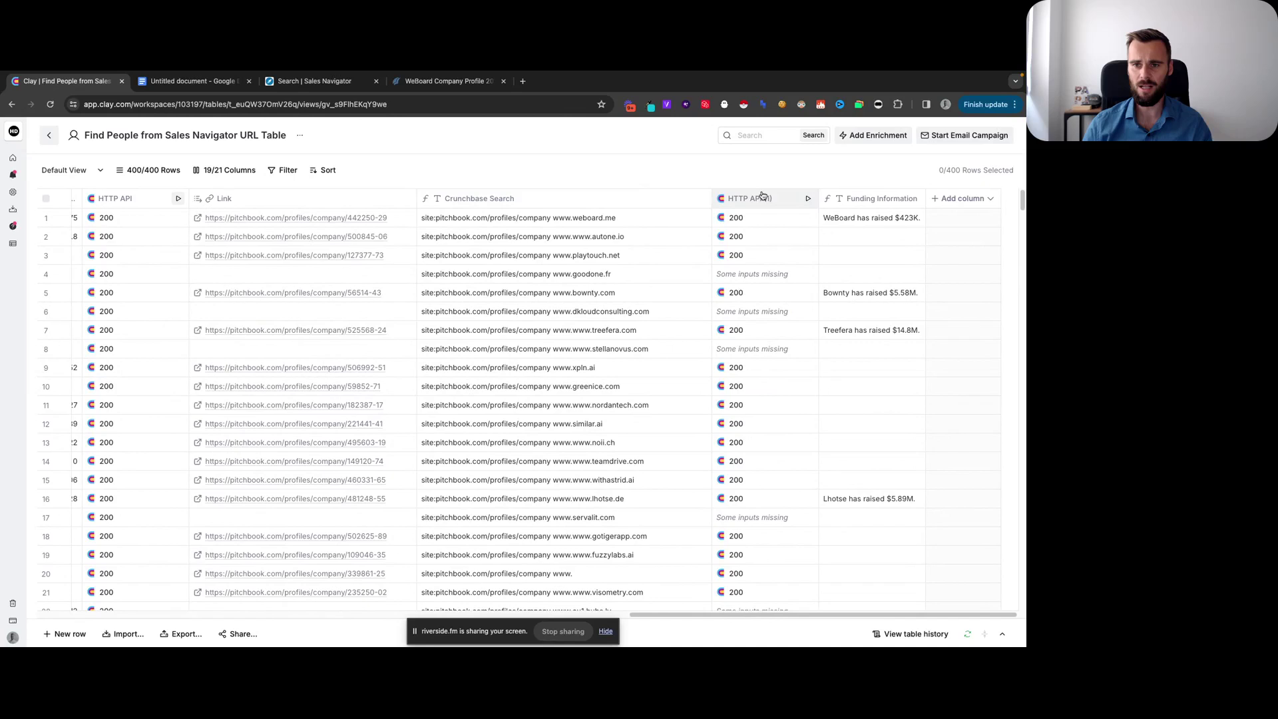
Check WeBoard's scraped response data, then view the HTTP API (1) column configuration
{"action": "left_click", "coordinate": [757, 218]}
{"action": "left_click", "coordinate": [774, 220]}
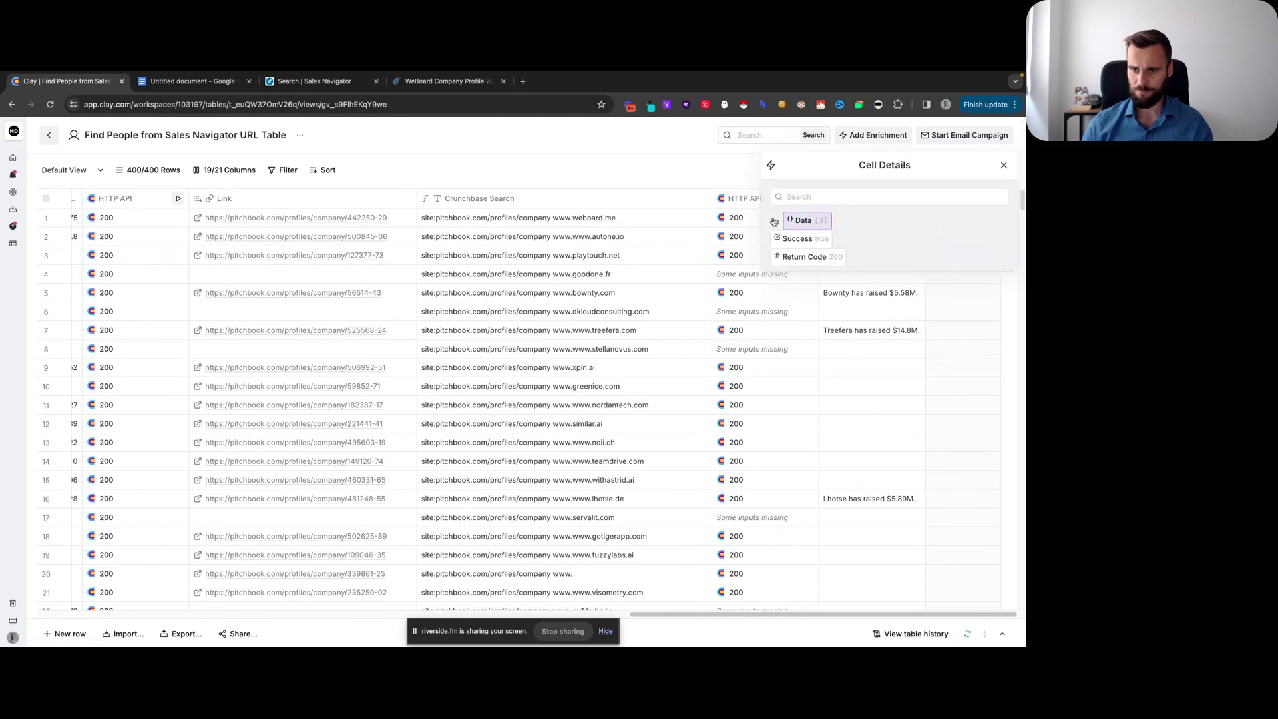
{"action": "left_click", "coordinate": [1003, 168]}
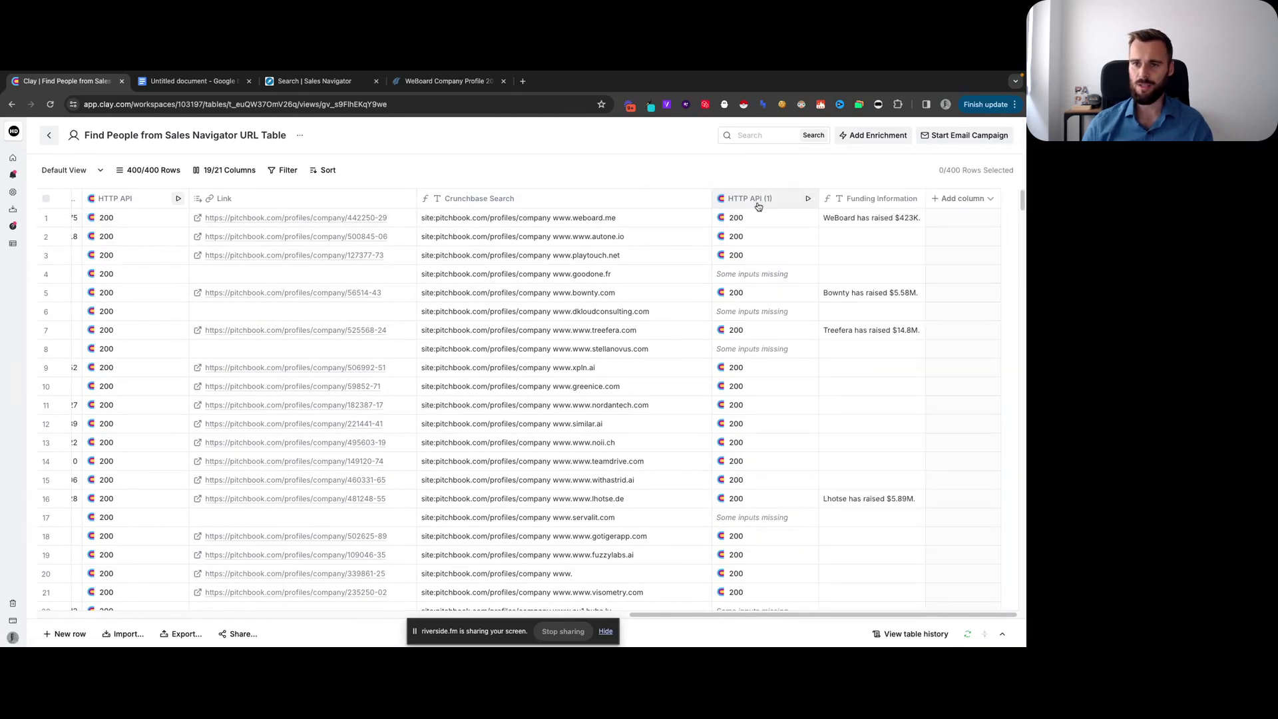
{"action": "left_click", "coordinate": [735, 198]}
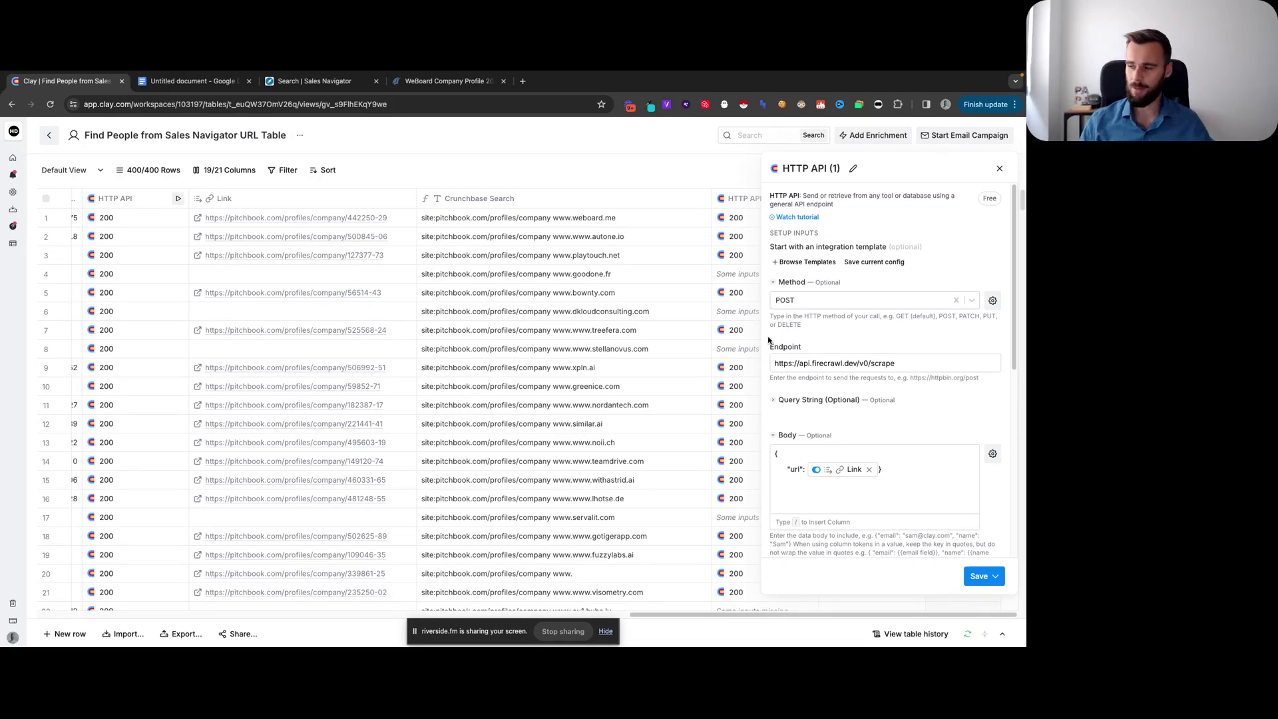
{"action": "scroll", "coordinate": [769, 340], "scroll_direction": "down", "scroll_amount": 1}
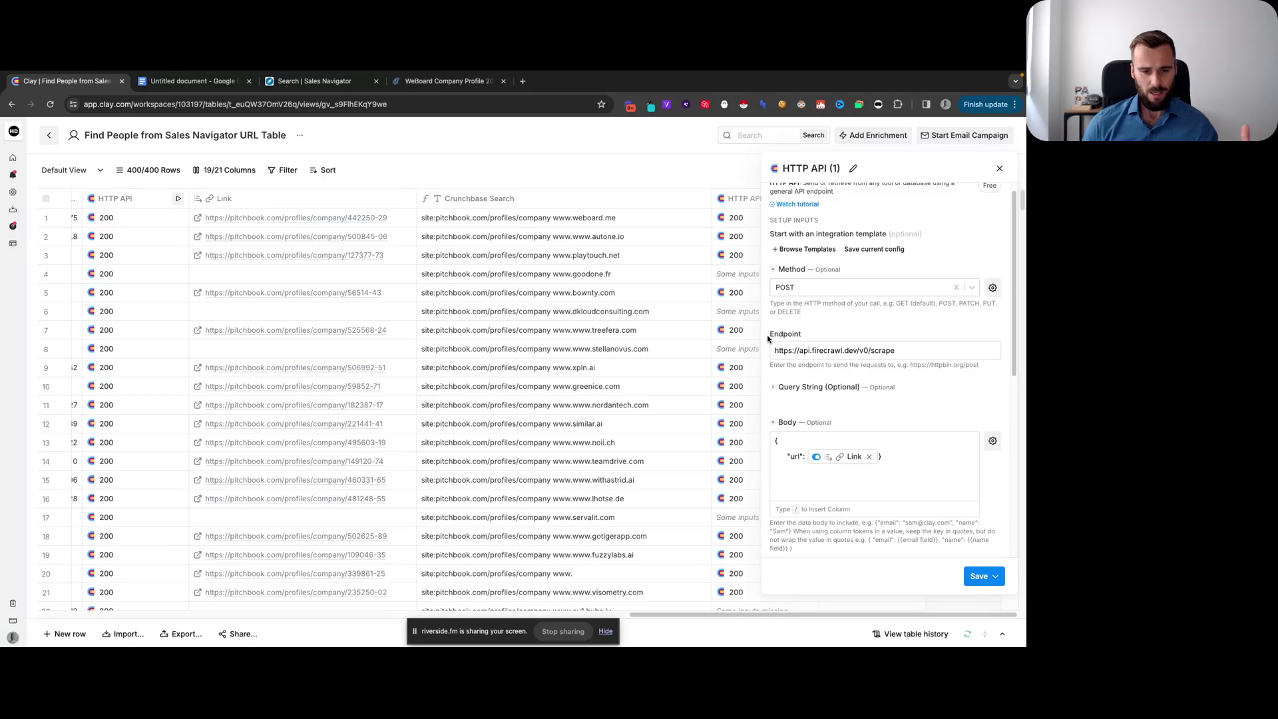
{"action": "scroll", "coordinate": [779, 339], "scroll_direction": "down", "scroll_amount": 1}
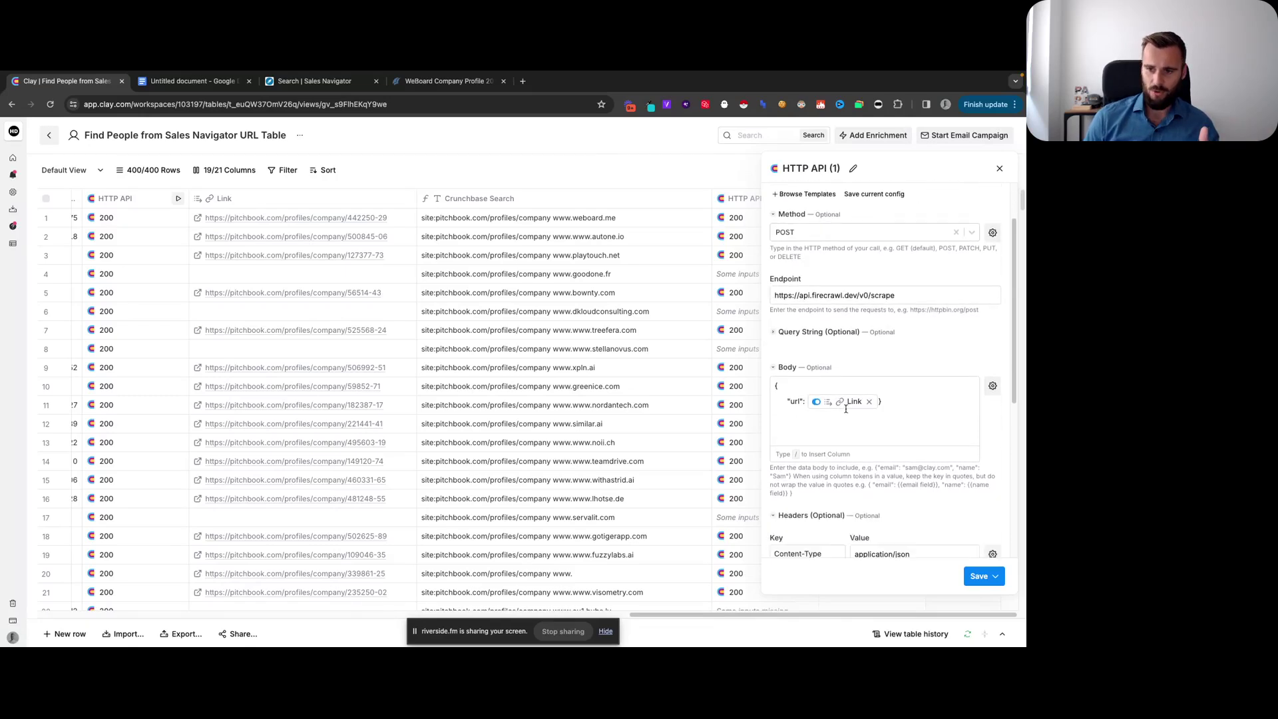
Read WeBoard's scraped PitchBook page content, then close Cell Details to show the table
{"action": "left_click", "coordinate": [999, 168]}
{"action": "left_click", "coordinate": [740, 218]}
{"action": "left_click", "coordinate": [776, 221]}
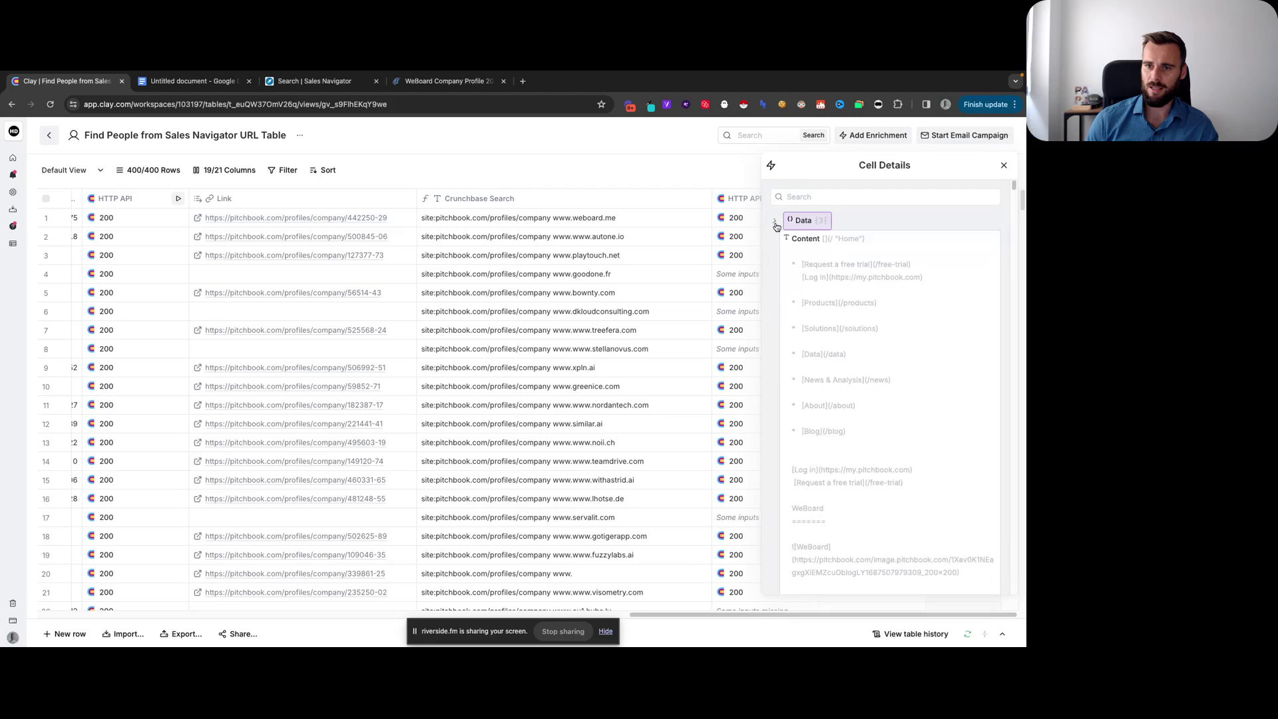
{"action": "scroll", "coordinate": [796, 295], "scroll_direction": "down", "scroll_amount": 3}
{"action": "scroll", "coordinate": [796, 295], "scroll_direction": "down", "scroll_amount": 3}
{"action": "scroll", "coordinate": [796, 300], "scroll_direction": "down", "scroll_amount": 3}
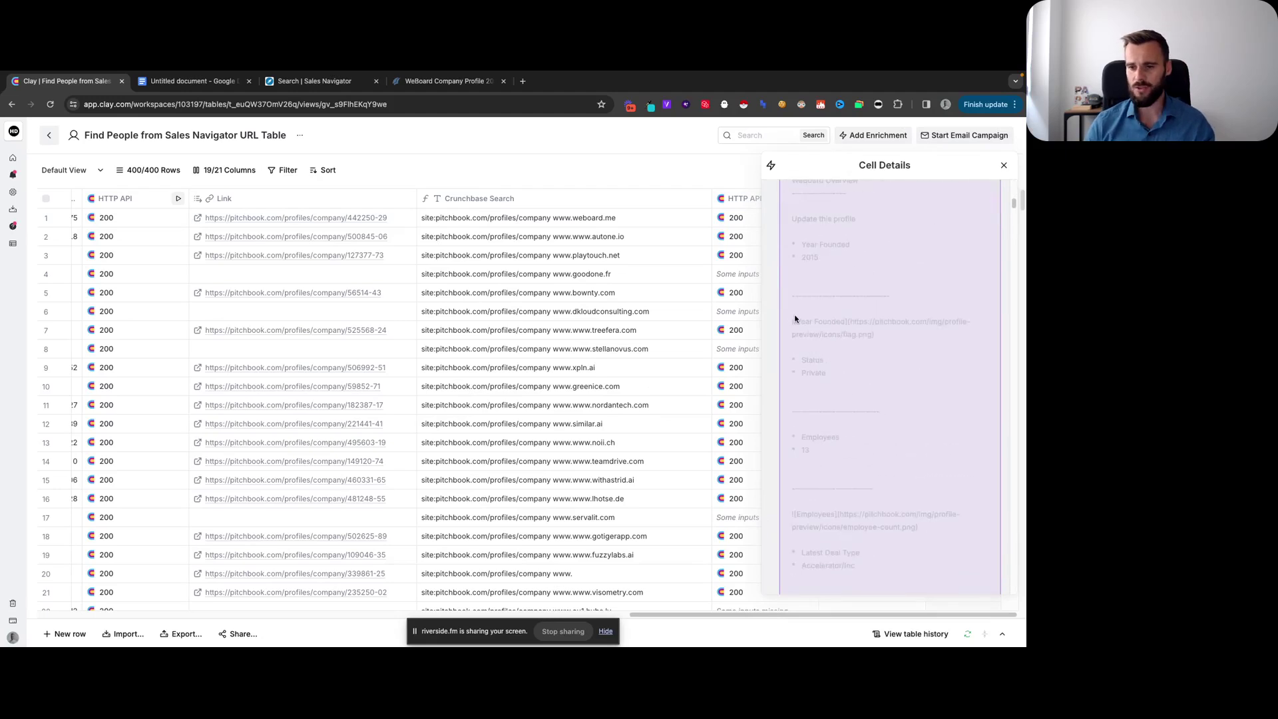
{"action": "scroll", "coordinate": [795, 318], "scroll_direction": "down", "scroll_amount": 3}
{"action": "scroll", "coordinate": [799, 330], "scroll_direction": "down", "scroll_amount": 3}
{"action": "scroll", "coordinate": [800, 338], "scroll_direction": "down", "scroll_amount": 3}
{"action": "scroll", "coordinate": [802, 345], "scroll_direction": "down", "scroll_amount": 3}
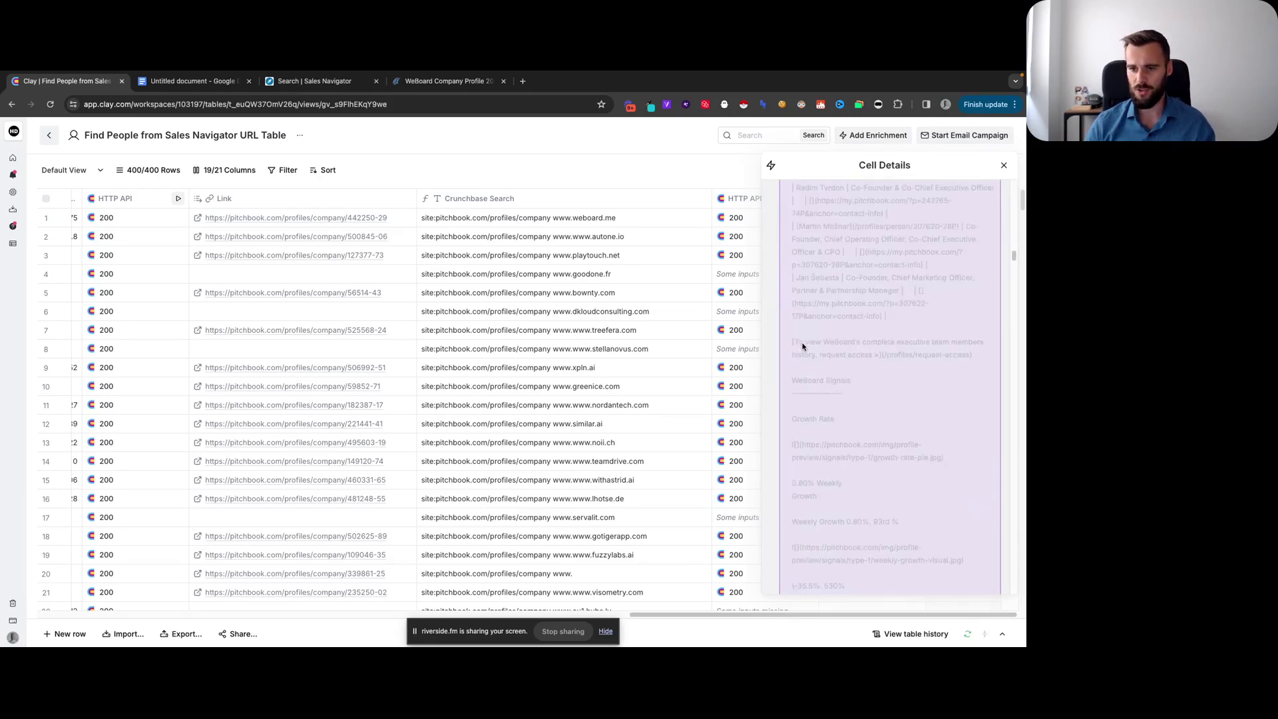
{"action": "scroll", "coordinate": [802, 379], "scroll_direction": "down", "scroll_amount": 3}
{"action": "scroll", "coordinate": [808, 419], "scroll_direction": "down", "scroll_amount": 3}
{"action": "scroll", "coordinate": [809, 427], "scroll_direction": "down", "scroll_amount": 3}
{"action": "scroll", "coordinate": [810, 432], "scroll_direction": "down", "scroll_amount": 3}
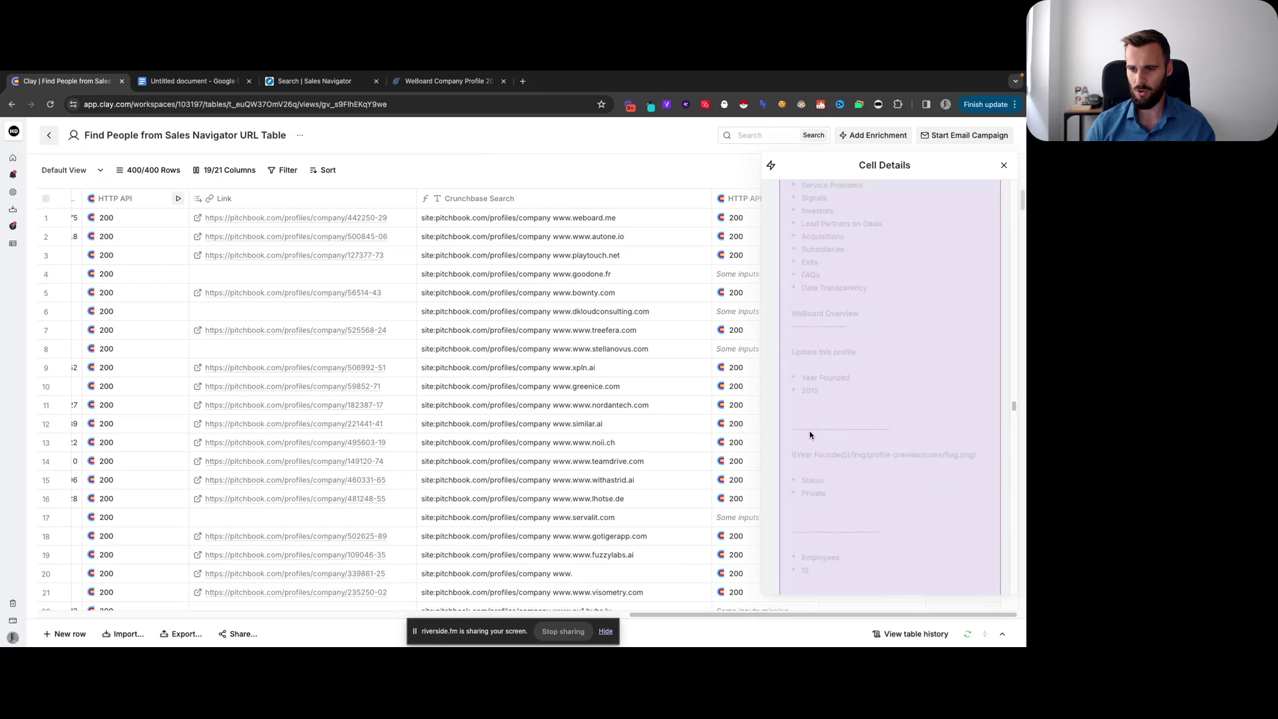
{"action": "scroll", "coordinate": [809, 432], "scroll_direction": "down", "scroll_amount": 2}
{"action": "scroll", "coordinate": [808, 433], "scroll_direction": "down", "scroll_amount": 2}
{"action": "scroll", "coordinate": [813, 435], "scroll_direction": "down", "scroll_amount": 2}
{"action": "scroll", "coordinate": [814, 436], "scroll_direction": "down", "scroll_amount": 2}
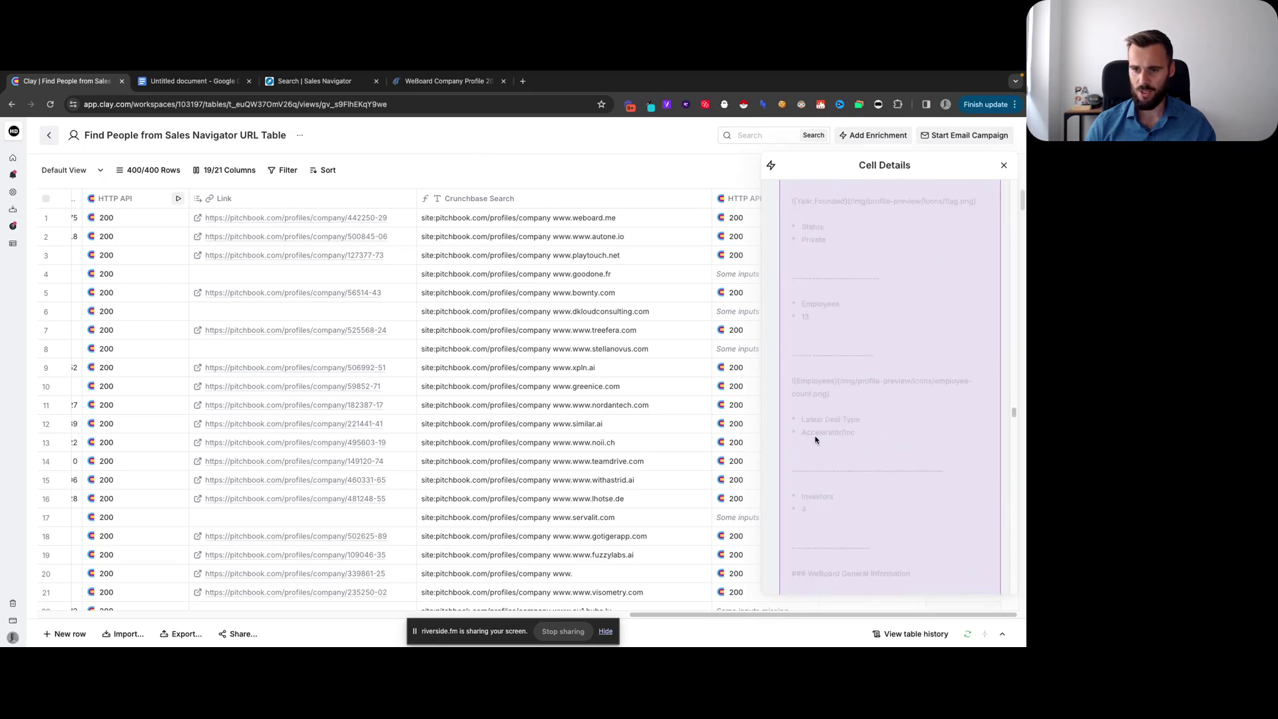
{"action": "scroll", "coordinate": [816, 436], "scroll_direction": "down", "scroll_amount": 3}
{"action": "scroll", "coordinate": [814, 434], "scroll_direction": "down", "scroll_amount": 2}
{"action": "scroll", "coordinate": [814, 434], "scroll_direction": "down", "scroll_amount": 2}
{"action": "scroll", "coordinate": [815, 435], "scroll_direction": "down", "scroll_amount": 2}
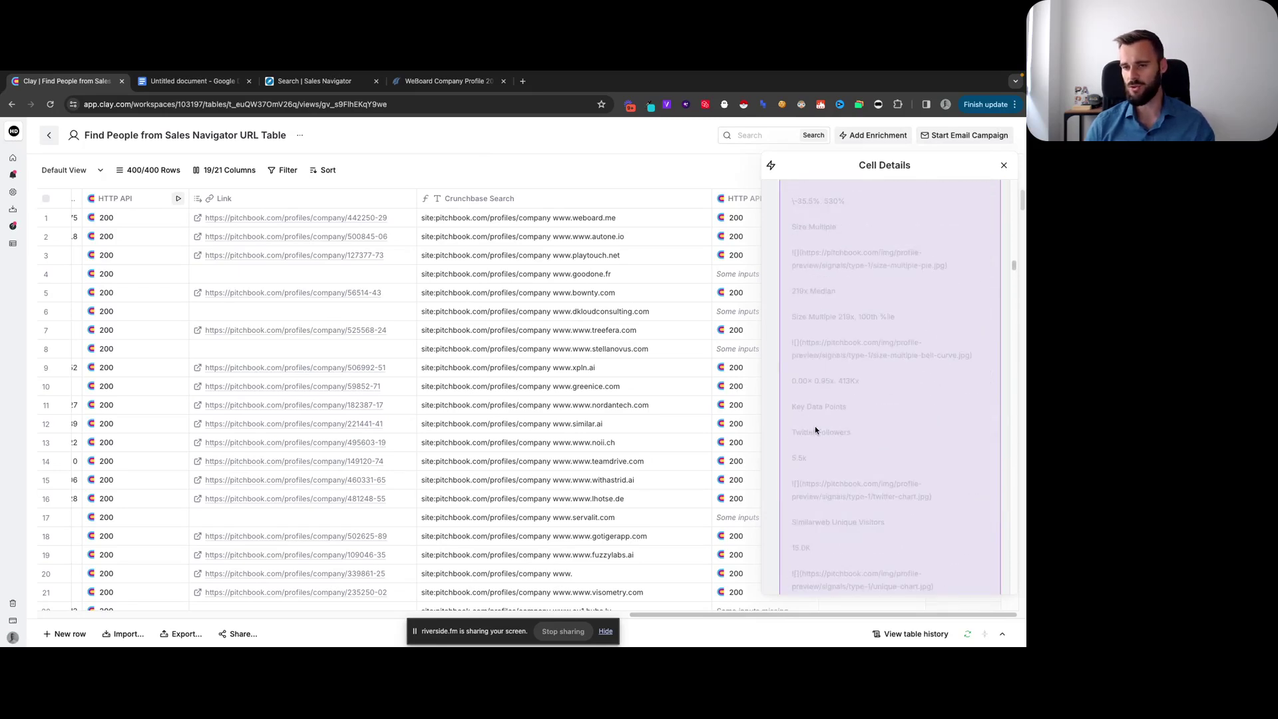
{"action": "scroll", "coordinate": [815, 430], "scroll_direction": "up", "scroll_amount": 3}
{"action": "scroll", "coordinate": [814, 428], "scroll_direction": "up", "scroll_amount": 3}
{"action": "scroll", "coordinate": [814, 424], "scroll_direction": "up", "scroll_amount": 3}
{"action": "scroll", "coordinate": [813, 418], "scroll_direction": "up", "scroll_amount": 3}
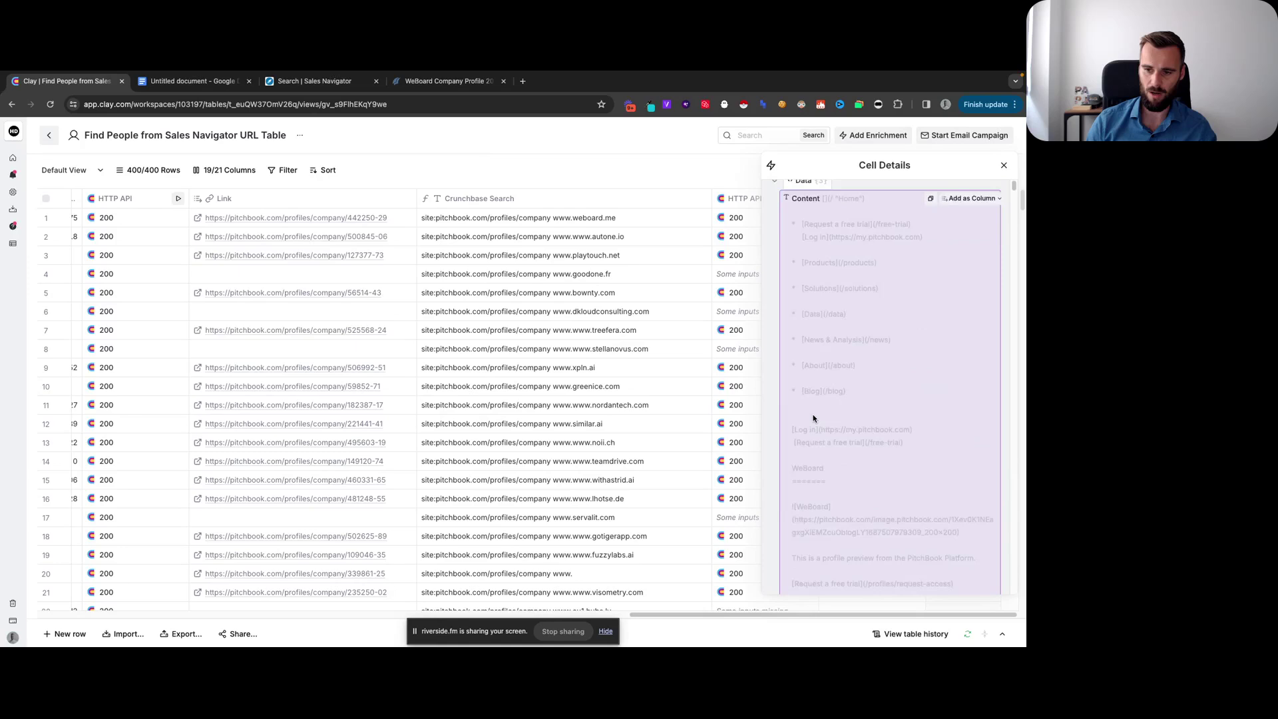
{"action": "scroll", "coordinate": [813, 418], "scroll_direction": "up", "scroll_amount": 1}
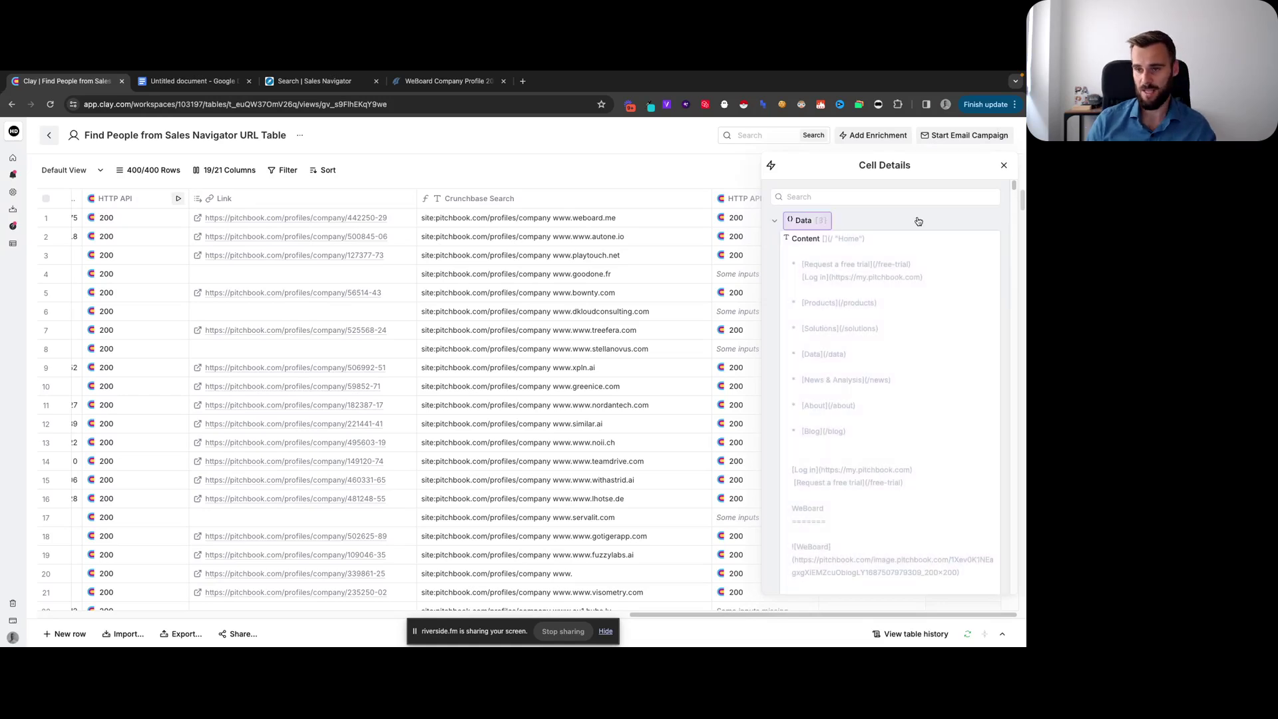
{"action": "left_click", "coordinate": [1003, 168]}
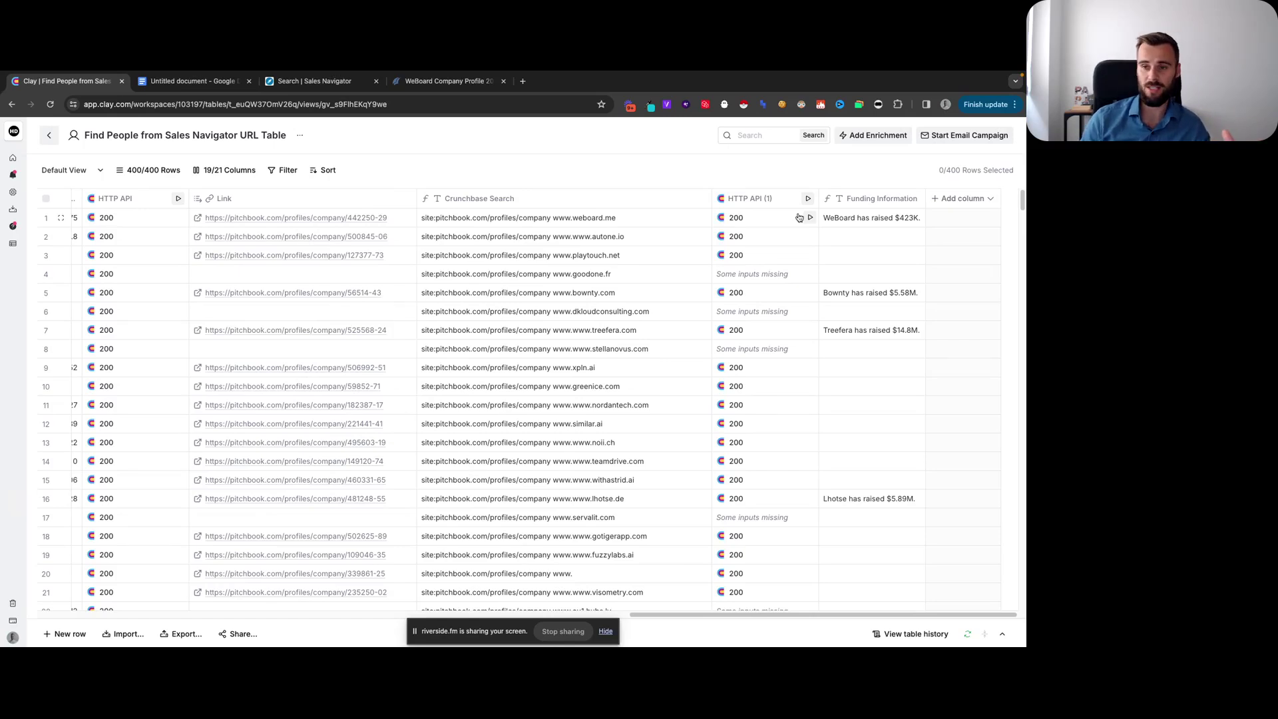
Highlight the 'How much funding has … raised' split text in the formula, then move to WeBoard's PitchBook profile
{"action": "left_click", "coordinate": [877, 202]}
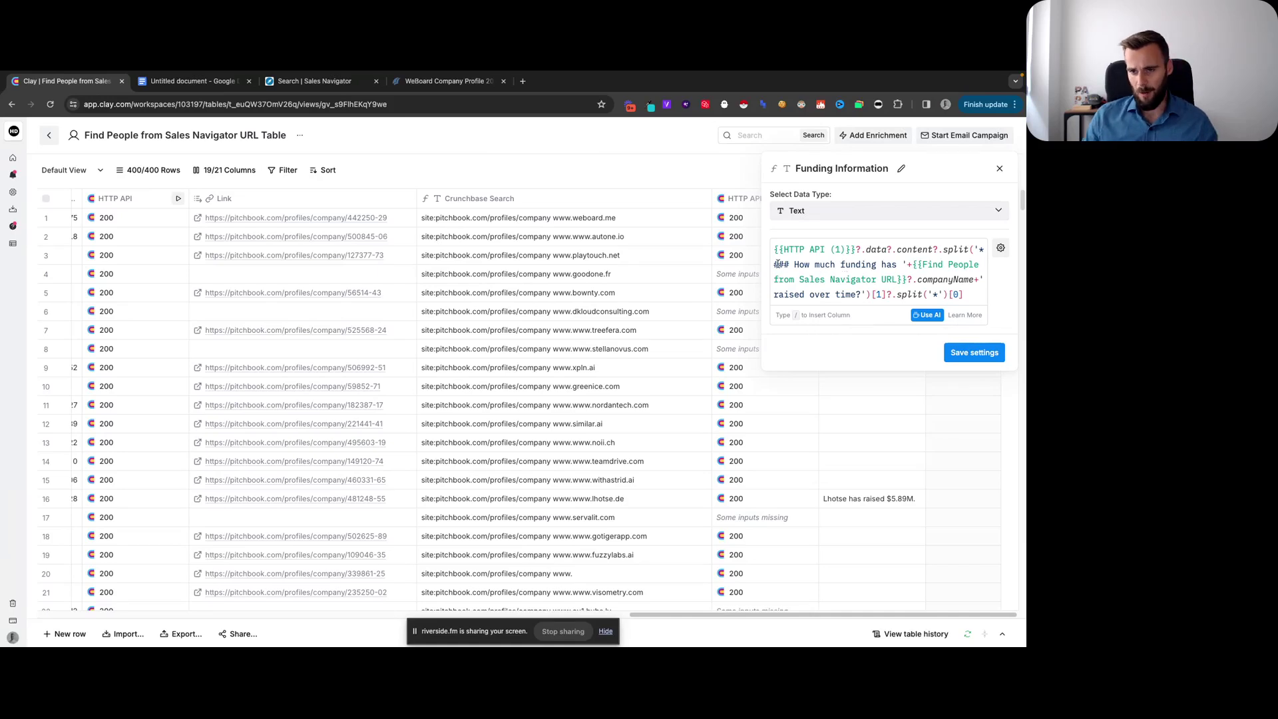
{"action": "left_click_drag", "start_coordinate": [775, 264], "coordinate": [895, 265]}
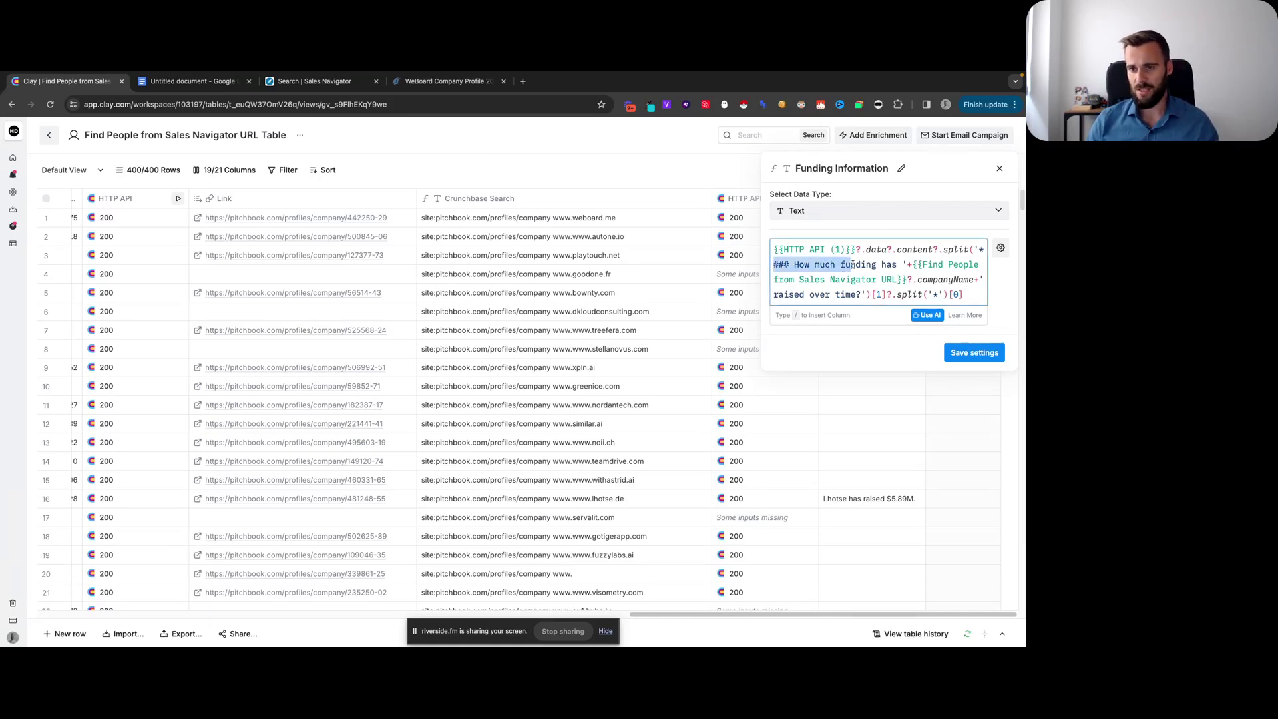
{"action": "left_click", "coordinate": [414, 81]}
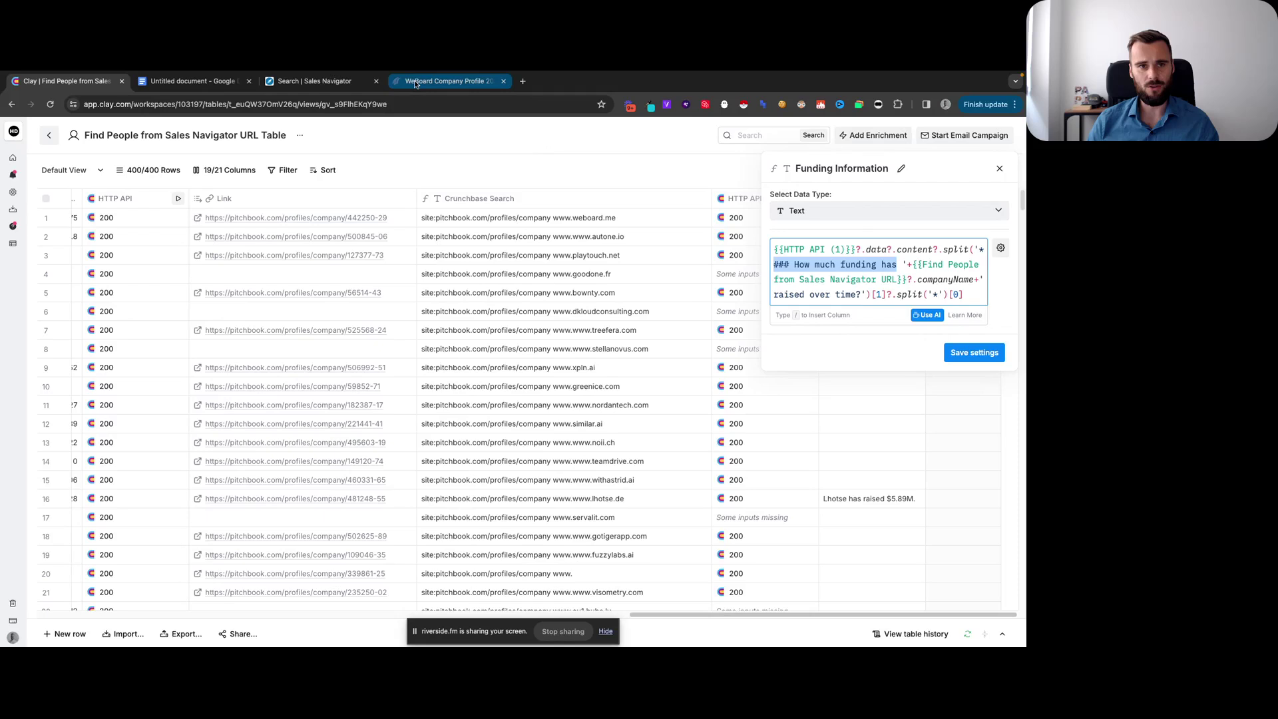
{"action": "scroll", "coordinate": [413, 389], "scroll_direction": "down", "scroll_amount": 15}
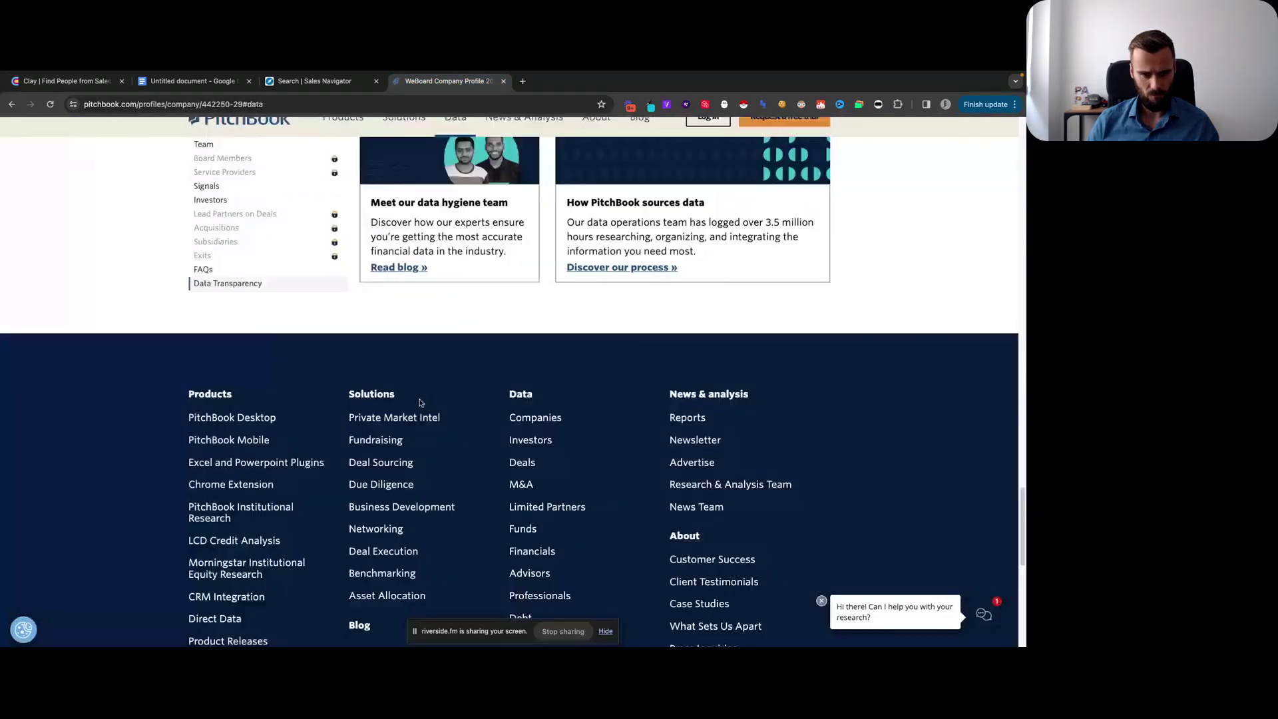
{"action": "scroll", "coordinate": [418, 411], "scroll_direction": "up", "scroll_amount": 10}
{"action": "scroll", "coordinate": [418, 411], "scroll_direction": "down", "scroll_amount": 2}
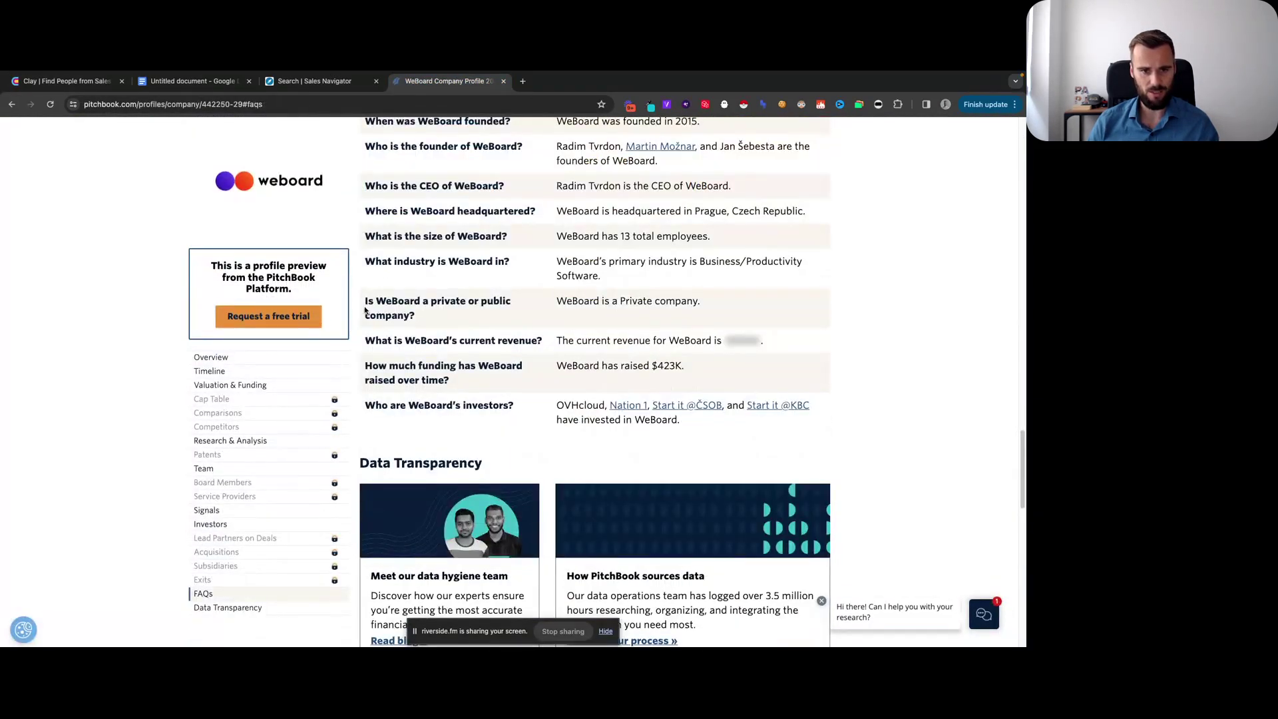
{"action": "scroll", "coordinate": [365, 310], "scroll_direction": "up", "scroll_amount": 1}
{"action": "left_click_drag", "start_coordinate": [365, 383], "coordinate": [453, 398]}
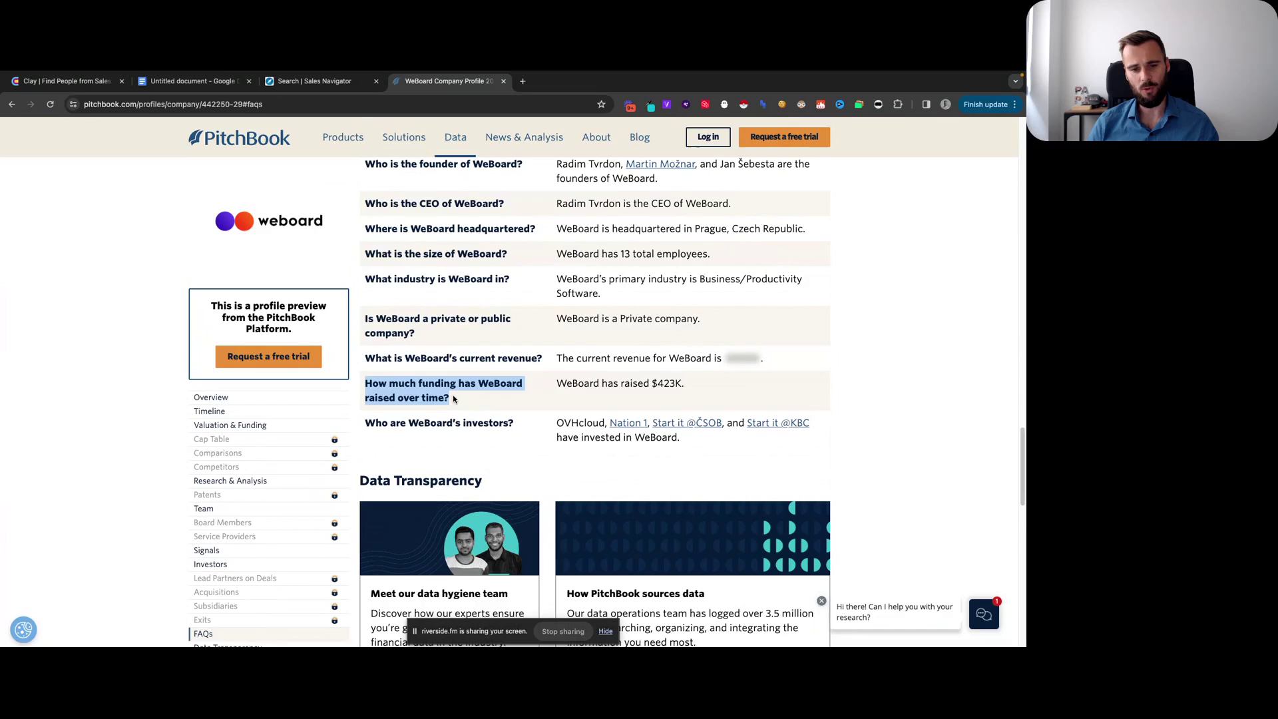
{"action": "scroll", "coordinate": [457, 410], "scroll_direction": "up", "scroll_amount": 1}
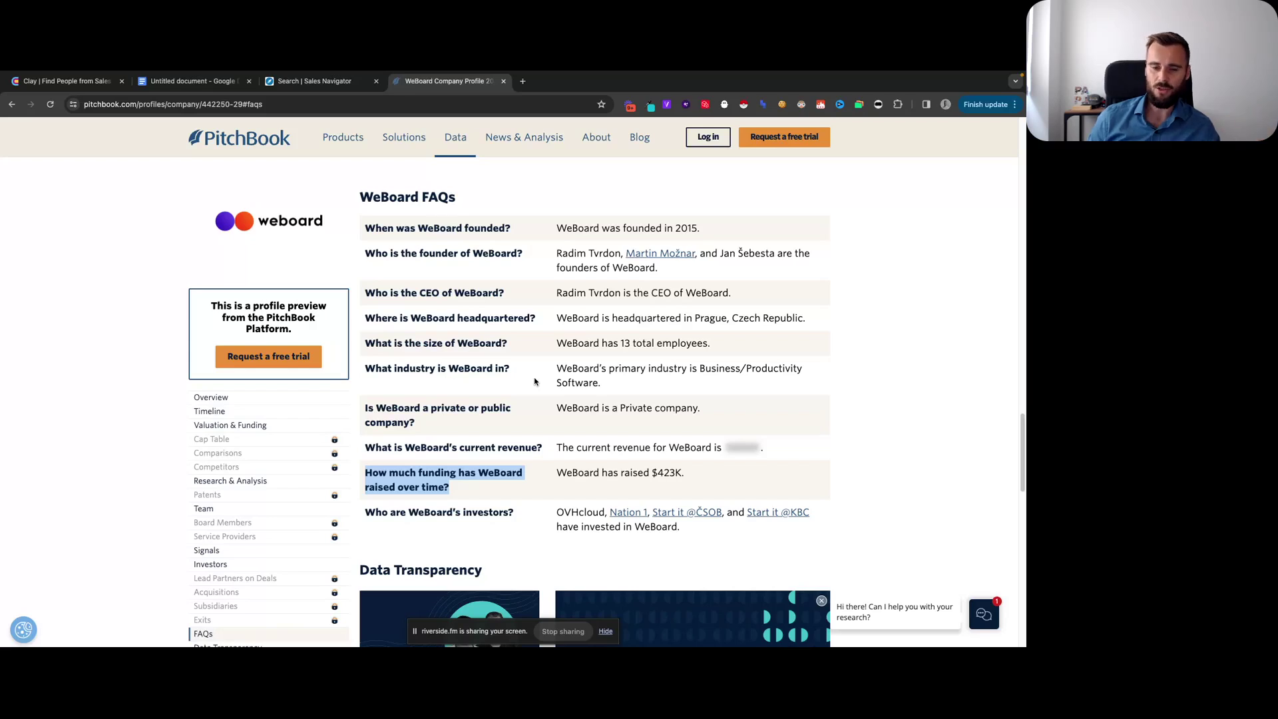
Return to the Clay table and close the formula, leaving funding amounts like WeBoard $423K and Treefera $14.8M
{"action": "left_click", "coordinate": [61, 82]}
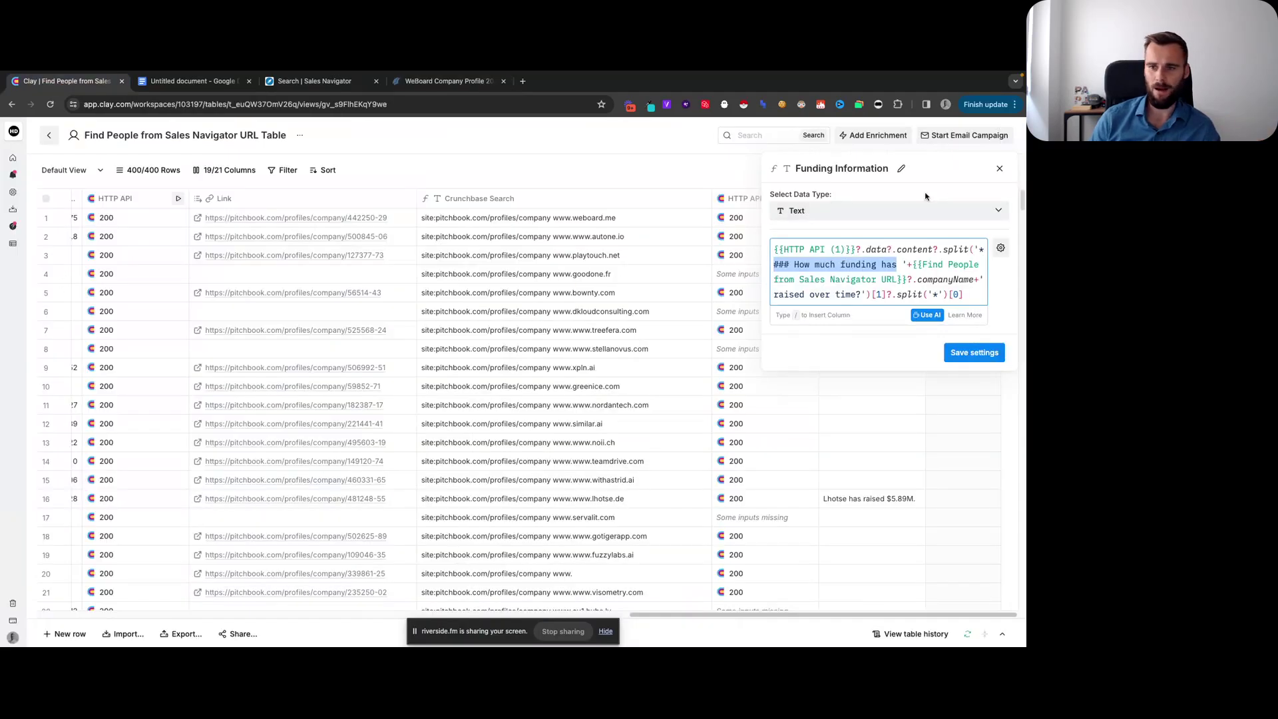
{"action": "left_click", "coordinate": [998, 170]}
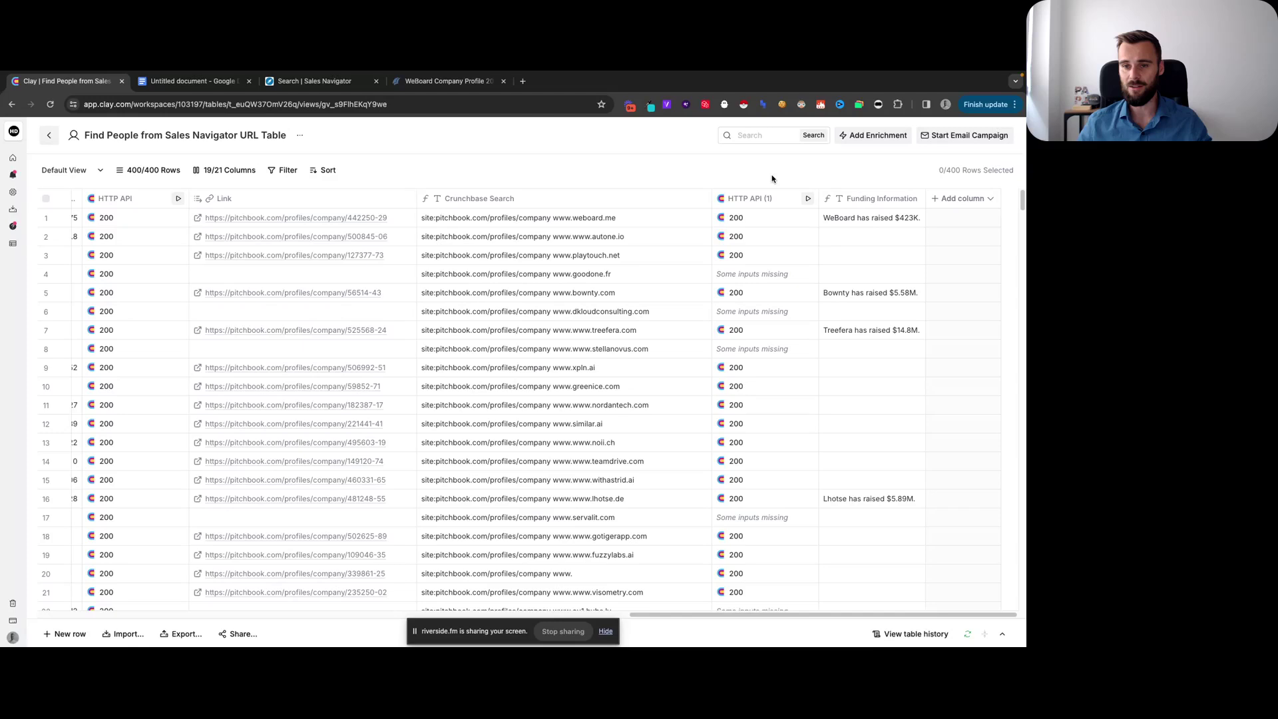
Save the Funding Information formula settings so the column recalculates values such as WeBoard's $423K
{"action": "left_click", "coordinate": [862, 199]}
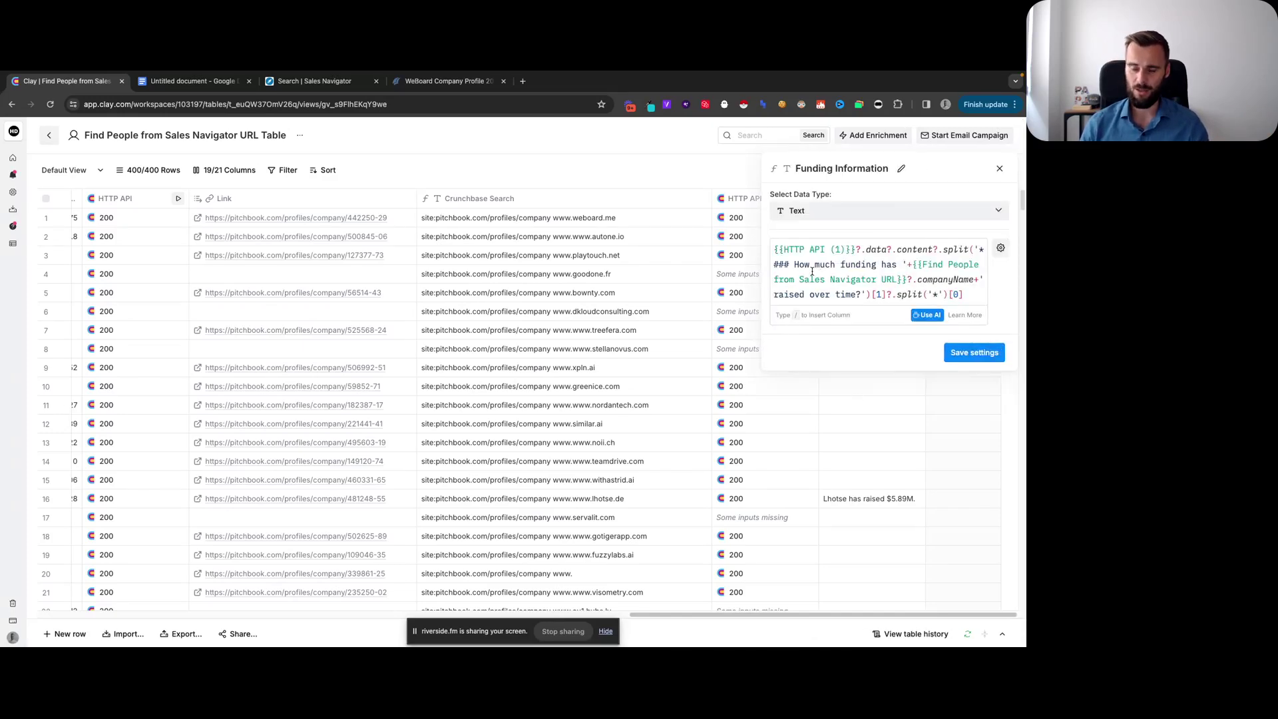
{"action": "left_click", "coordinate": [842, 264]}
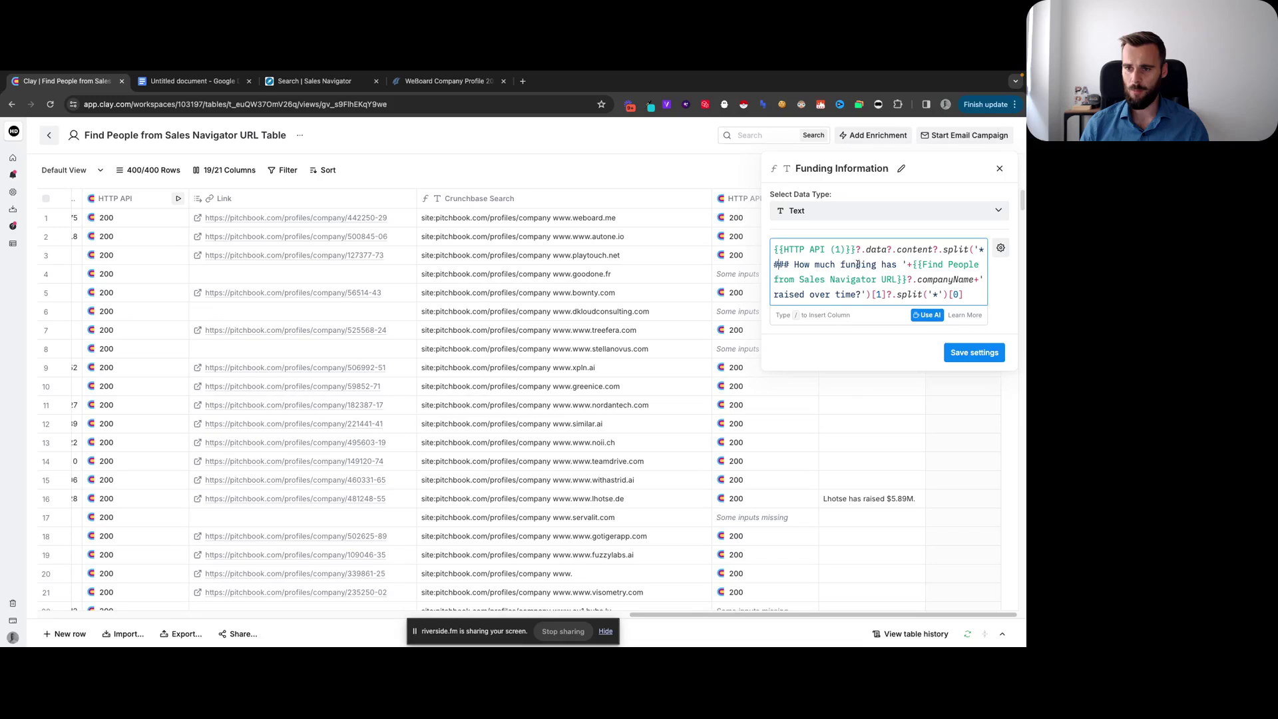
{"action": "left_click", "coordinate": [973, 351]}
{"action": "left_click", "coordinate": [1000, 168]}
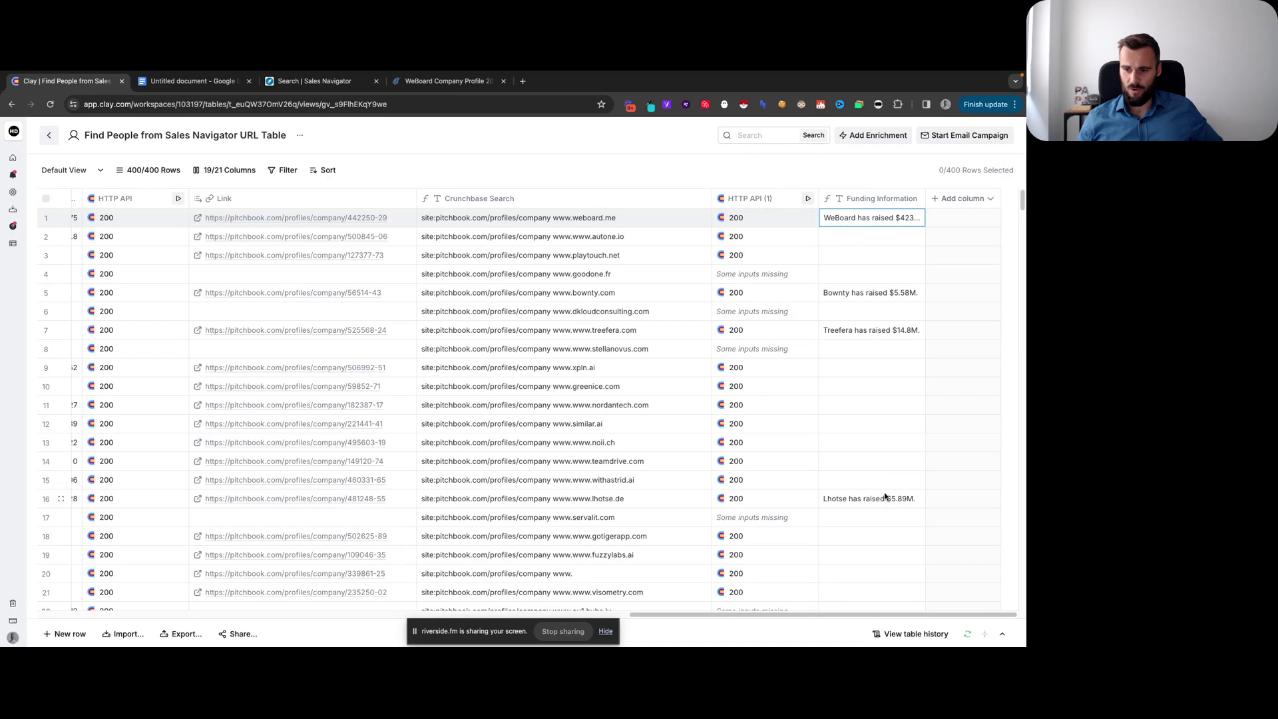
{"action": "scroll", "coordinate": [864, 488], "scroll_direction": "down", "scroll_amount": 3}
{"action": "scroll", "coordinate": [864, 487], "scroll_direction": "up", "scroll_amount": 5}
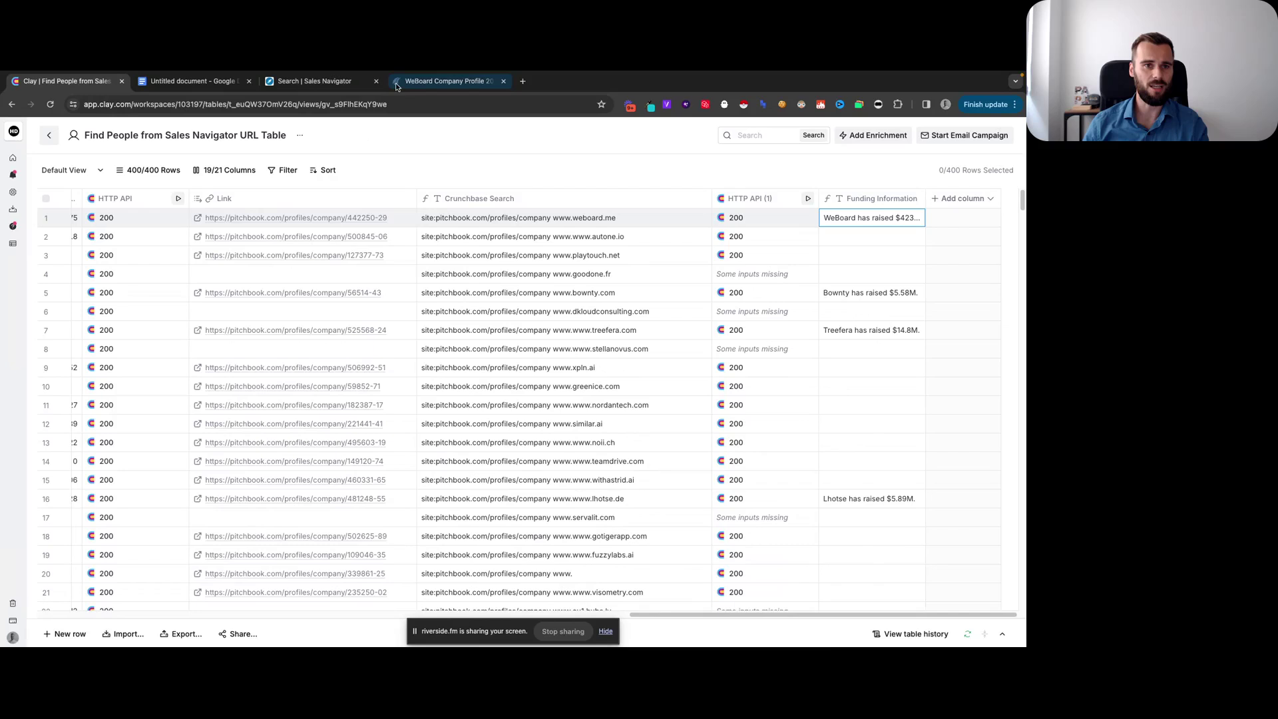
Review WeBoard's Valuation & Funding section in PitchBook, noting the latest round dated 25-May-2023
{"action": "left_click", "coordinate": [449, 81]}
{"action": "scroll", "coordinate": [456, 425], "scroll_direction": "up", "scroll_amount": 5}
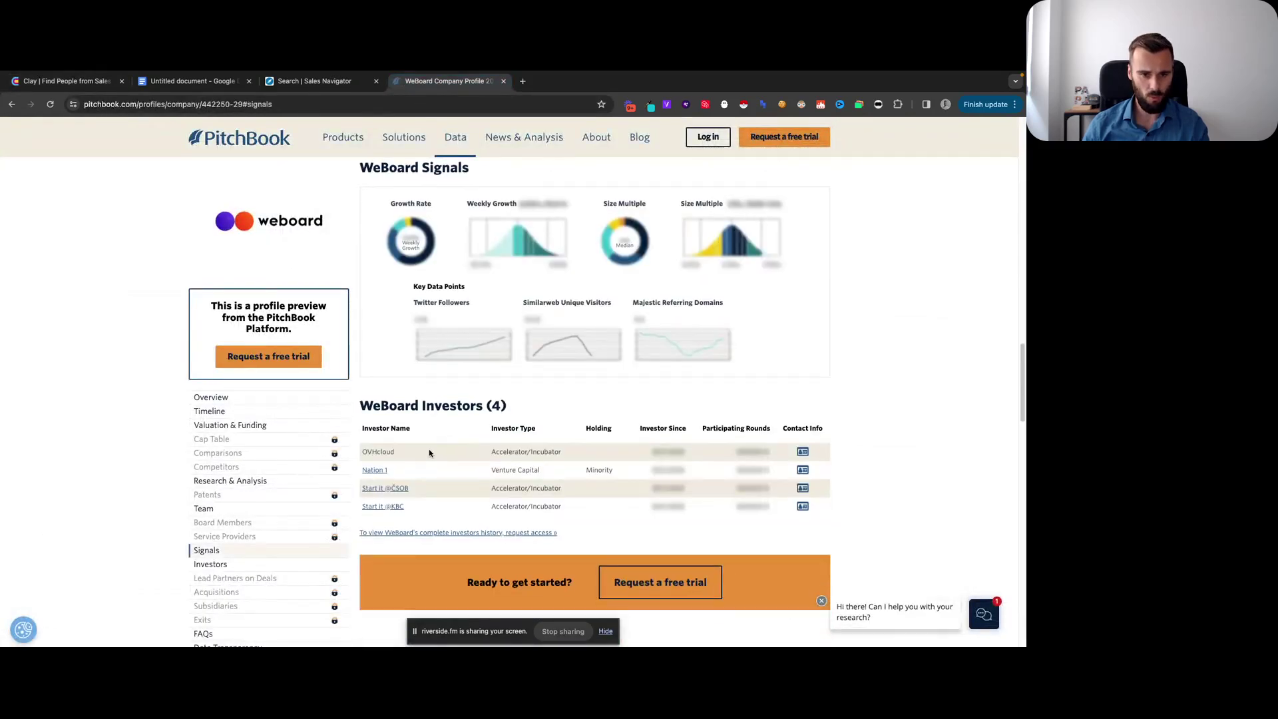
{"action": "scroll", "coordinate": [412, 419], "scroll_direction": "up", "scroll_amount": 3}
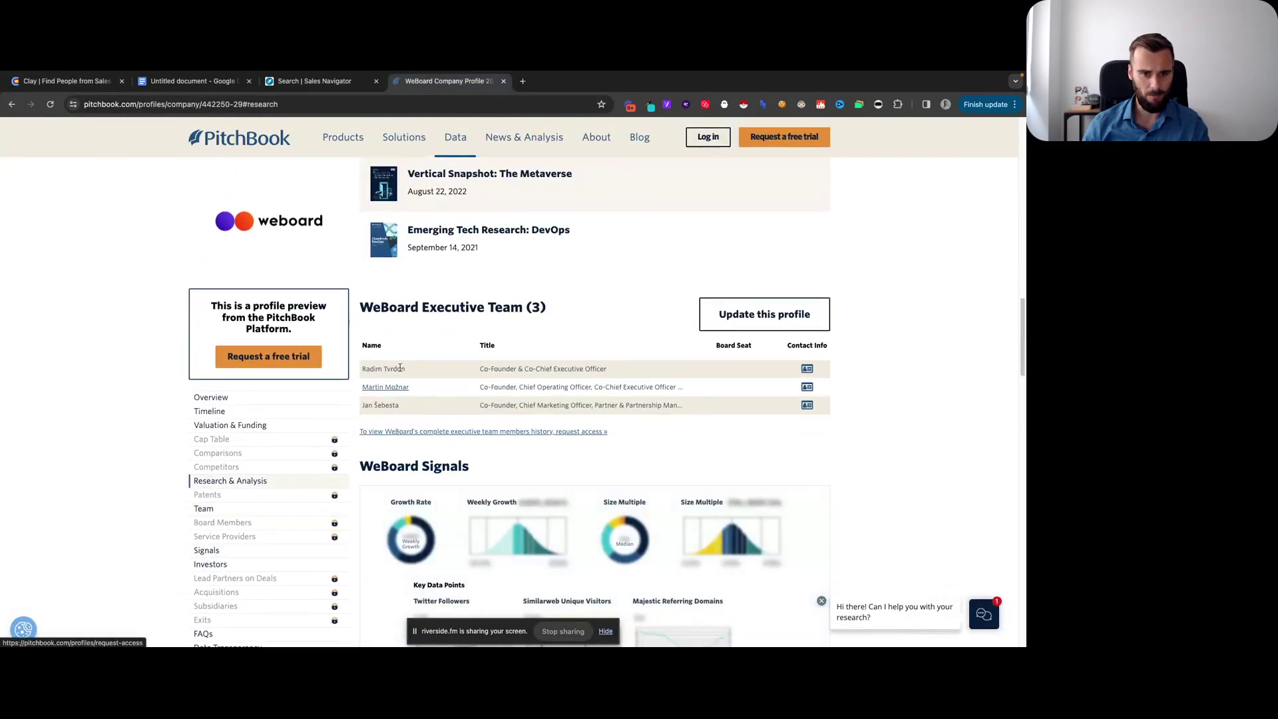
{"action": "scroll", "coordinate": [529, 425], "scroll_direction": "down", "scroll_amount": 3}
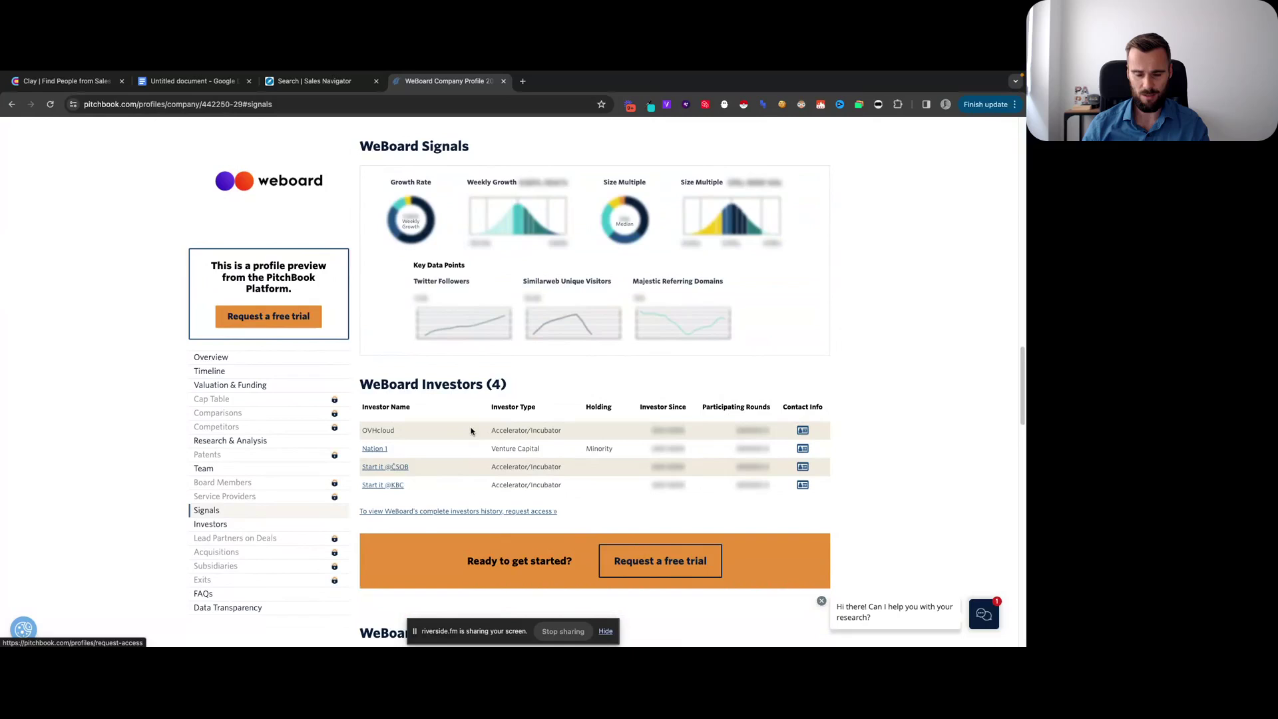
{"action": "scroll", "coordinate": [472, 429], "scroll_direction": "up", "scroll_amount": 5}
{"action": "scroll", "coordinate": [460, 430], "scroll_direction": "up", "scroll_amount": 5}
{"action": "scroll", "coordinate": [453, 429], "scroll_direction": "up", "scroll_amount": 5}
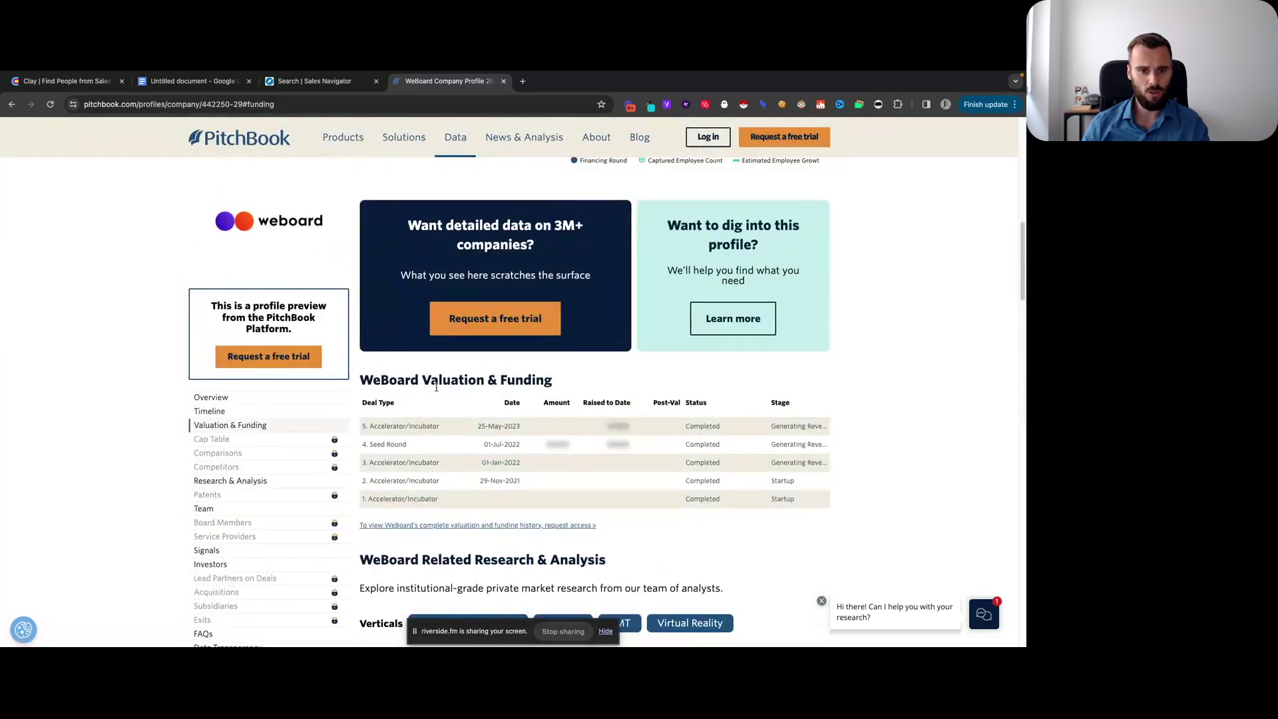
{"action": "left_click_drag", "start_coordinate": [357, 384], "coordinate": [547, 381]}
{"action": "left_click", "coordinate": [460, 417]}
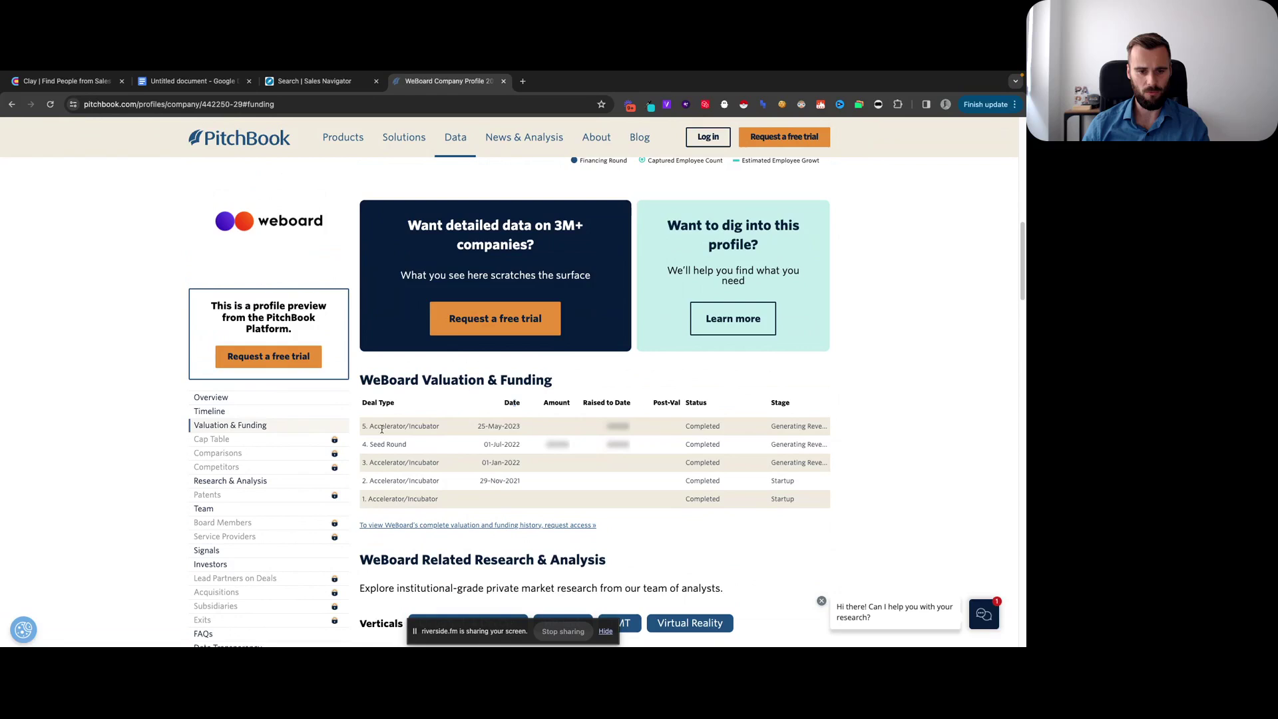
{"action": "left_click_drag", "start_coordinate": [374, 426], "coordinate": [507, 426]}
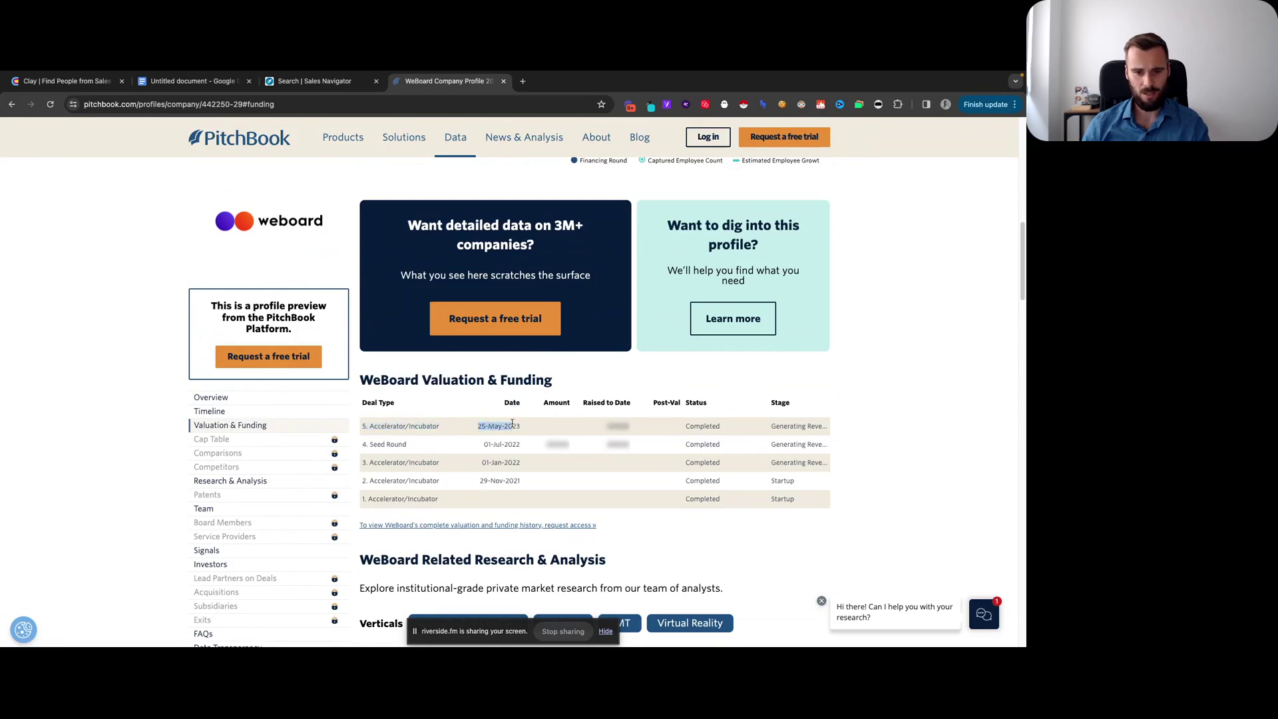
{"action": "left_click", "coordinate": [503, 426]}
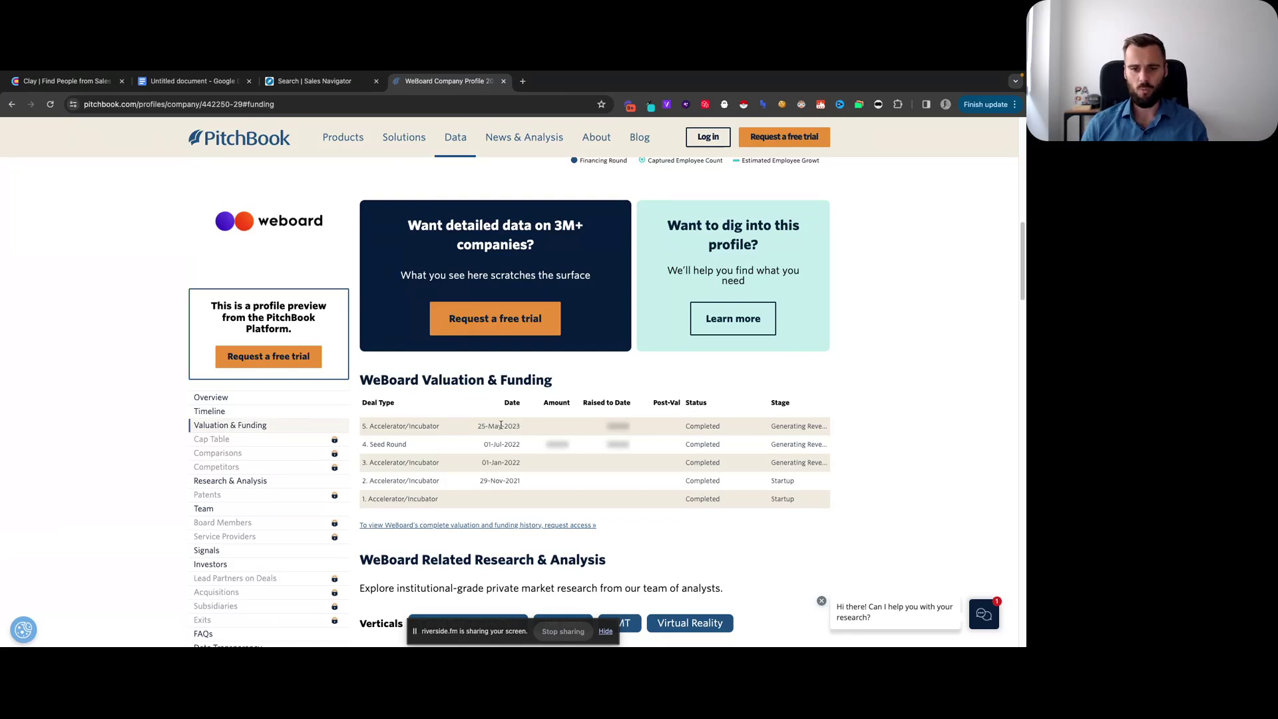
Glance at the Clay table's add-column choices, then bring up the Google Doc and mark the 'Startups 10-20 employees' criterion
{"action": "left_click", "coordinate": [65, 81]}
{"action": "left_click", "coordinate": [707, 176]}
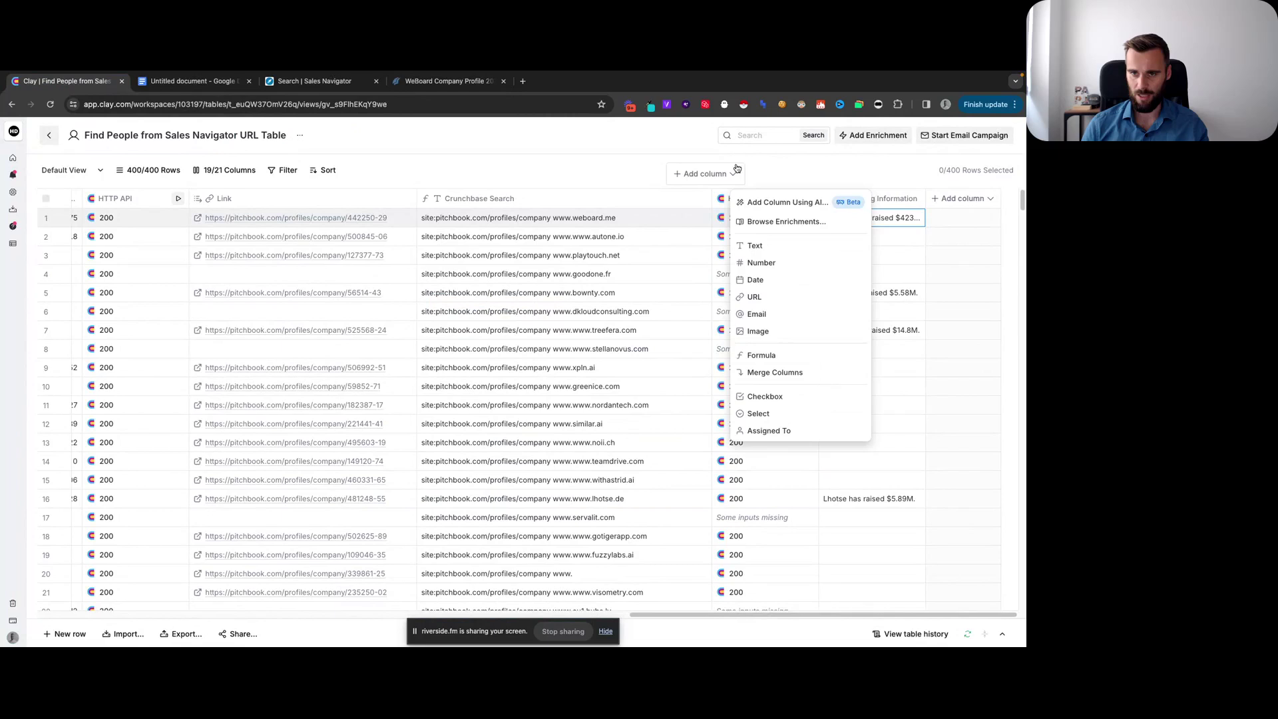
{"action": "left_click", "coordinate": [642, 177]}
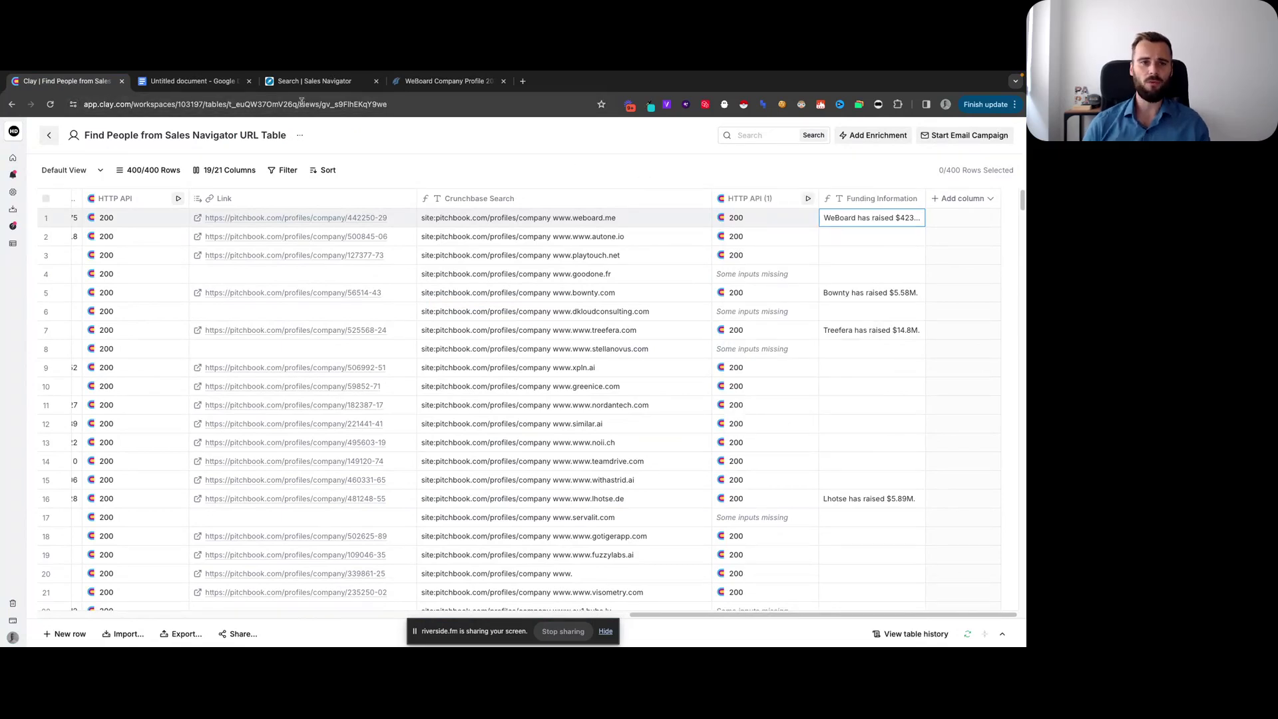
{"action": "left_click", "coordinate": [193, 81]}
{"action": "left_click_drag", "start_coordinate": [349, 229], "coordinate": [440, 228]}
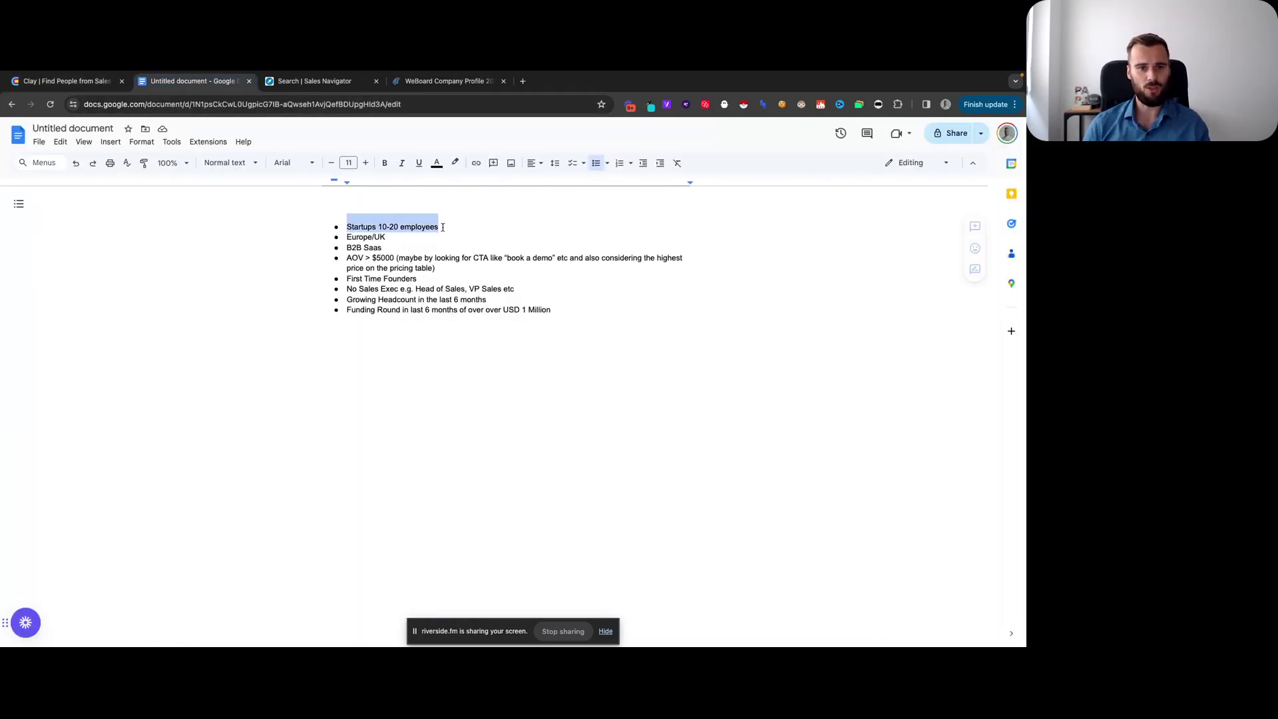
Read through the Europe, First Time Founders, B2B SaaS and AOV criteria one by one
{"action": "left_click", "coordinate": [427, 234]}
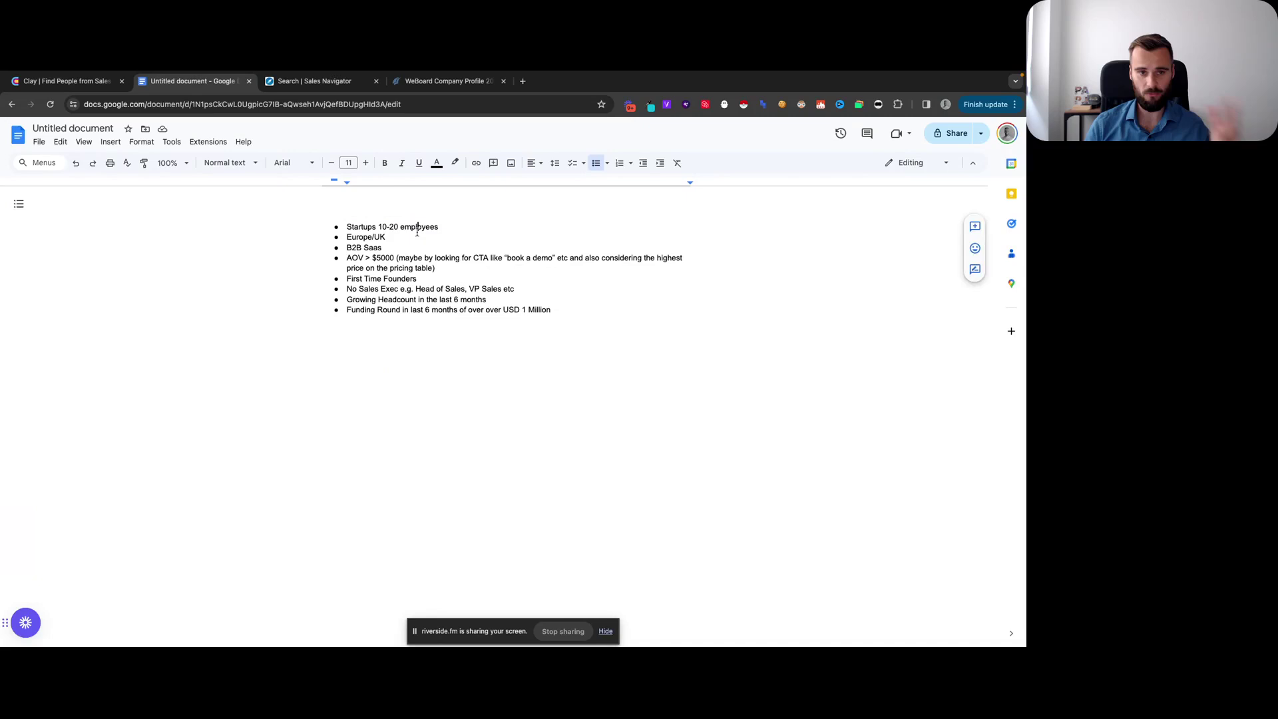
{"action": "double_click", "coordinate": [373, 236]}
{"action": "left_click", "coordinate": [386, 236]}
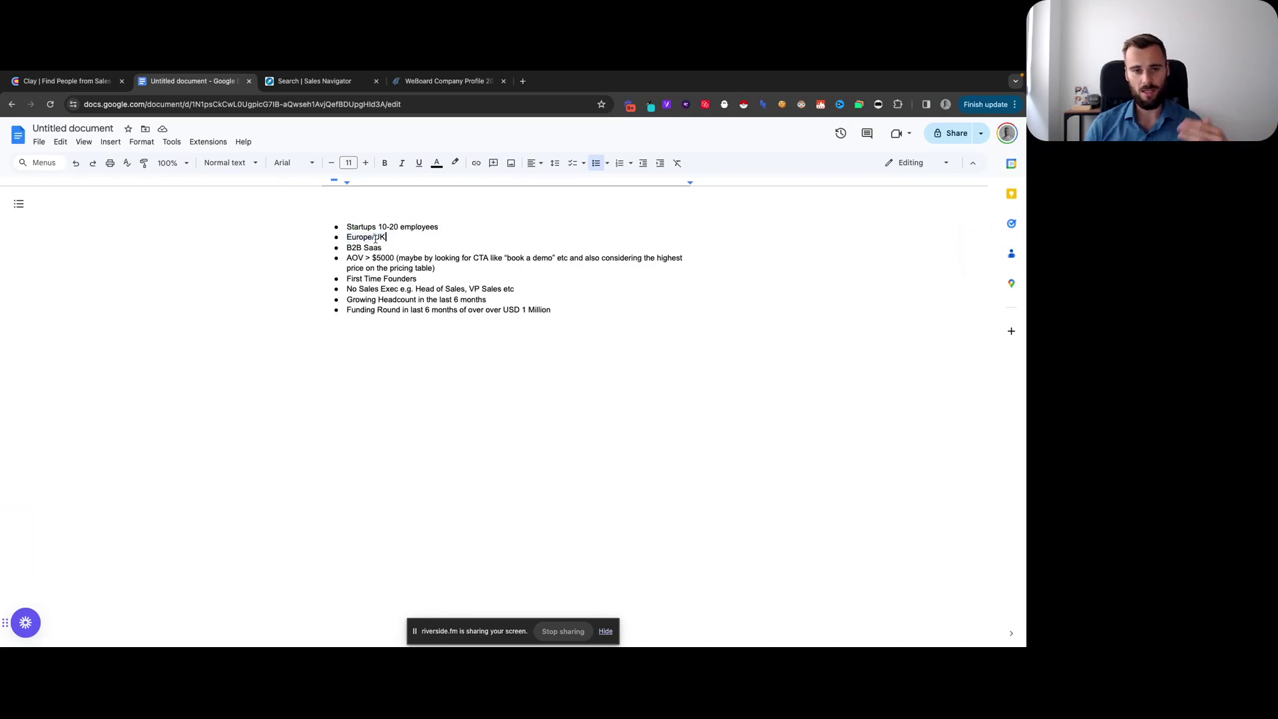
{"action": "left_click", "coordinate": [347, 258]}
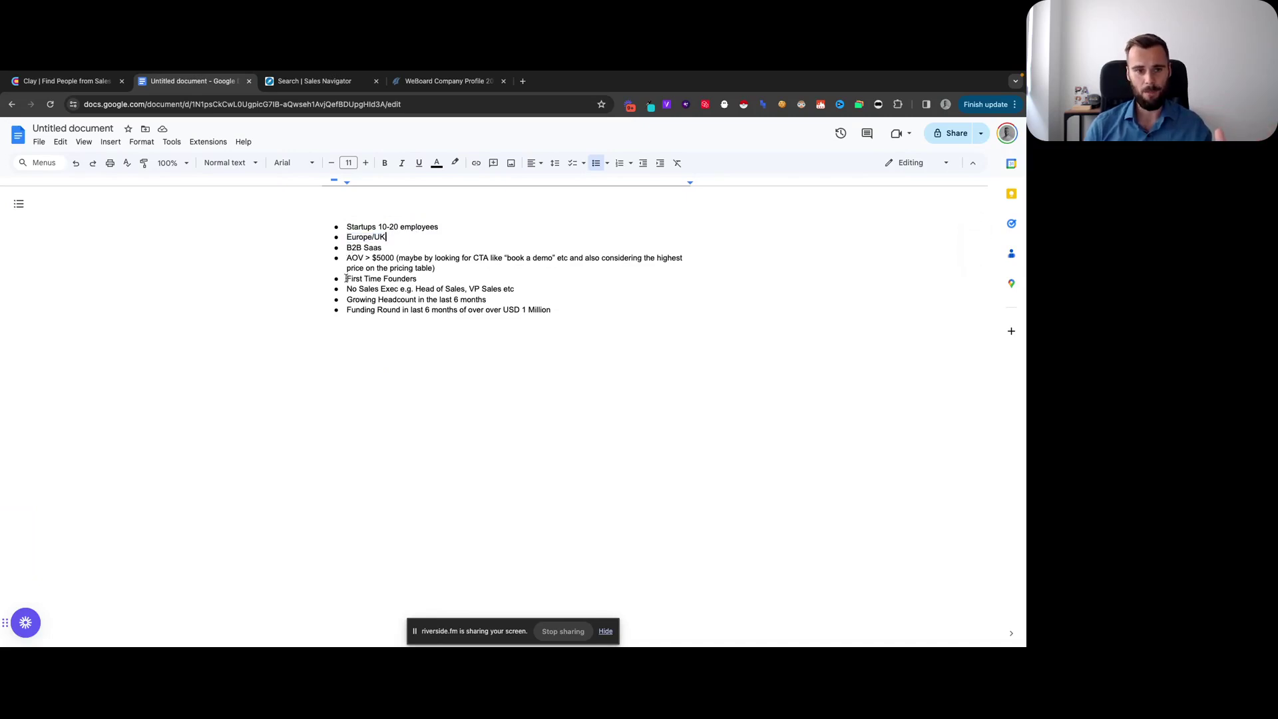
{"action": "left_click_drag", "start_coordinate": [346, 279], "coordinate": [418, 279]}
{"action": "left_click", "coordinate": [419, 279]}
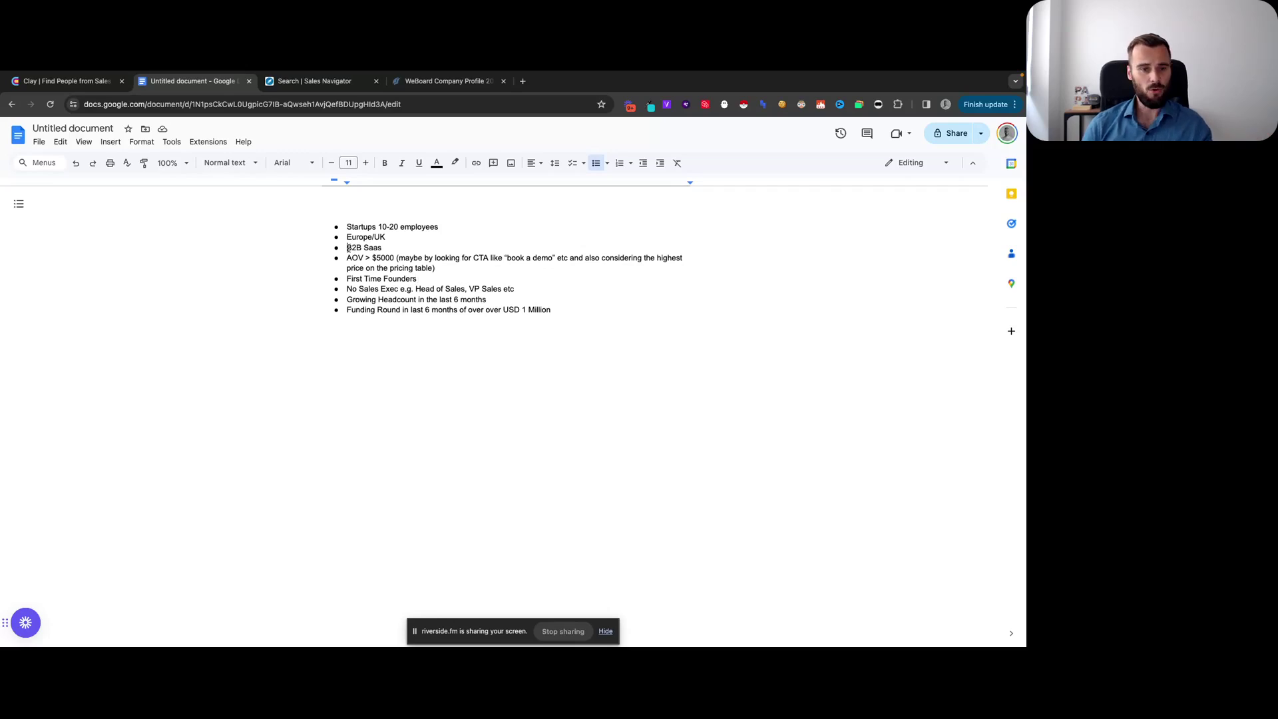
{"action": "left_click_drag", "start_coordinate": [346, 246], "coordinate": [381, 248]}
{"action": "left_click", "coordinate": [382, 248]}
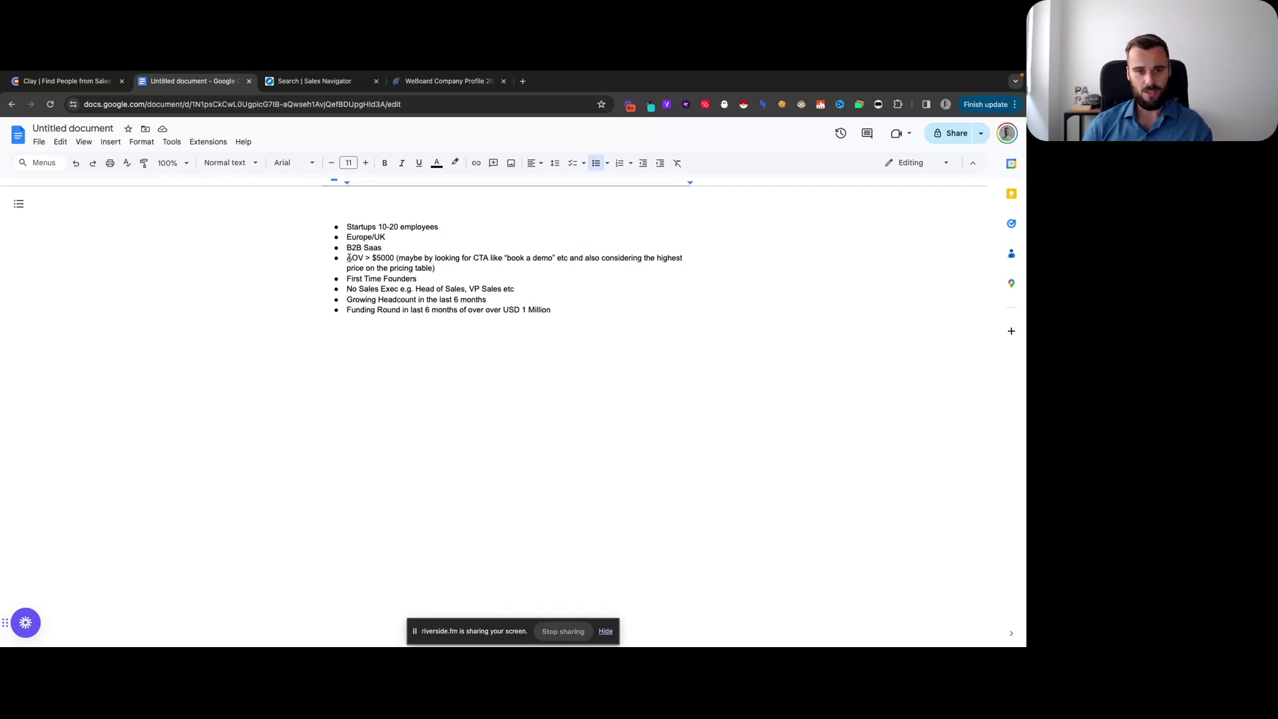
{"action": "left_click_drag", "start_coordinate": [347, 258], "coordinate": [436, 268]}
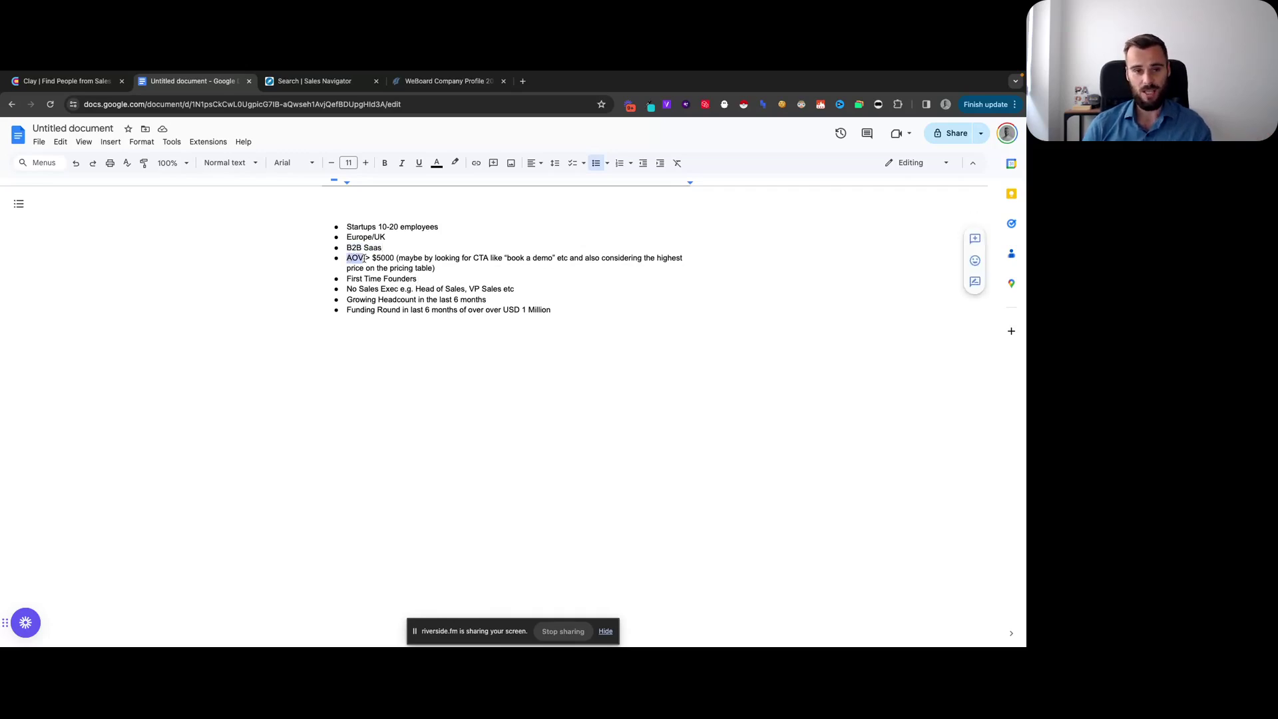
{"action": "left_click", "coordinate": [436, 268]}
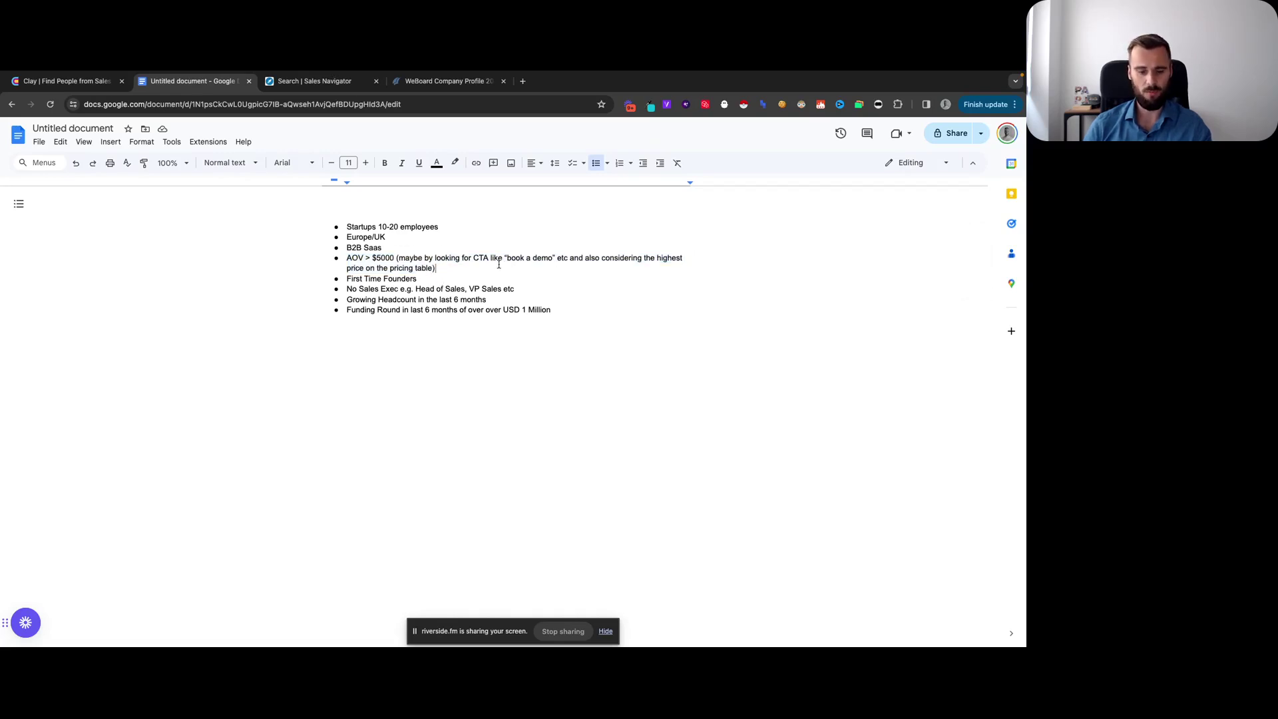
Go over the book-a-demo call-to-action note, the $5000 AOV threshold and the sales executive examples
{"action": "left_click_drag", "start_coordinate": [473, 258], "coordinate": [558, 258]}
{"action": "left_click", "coordinate": [378, 258]}
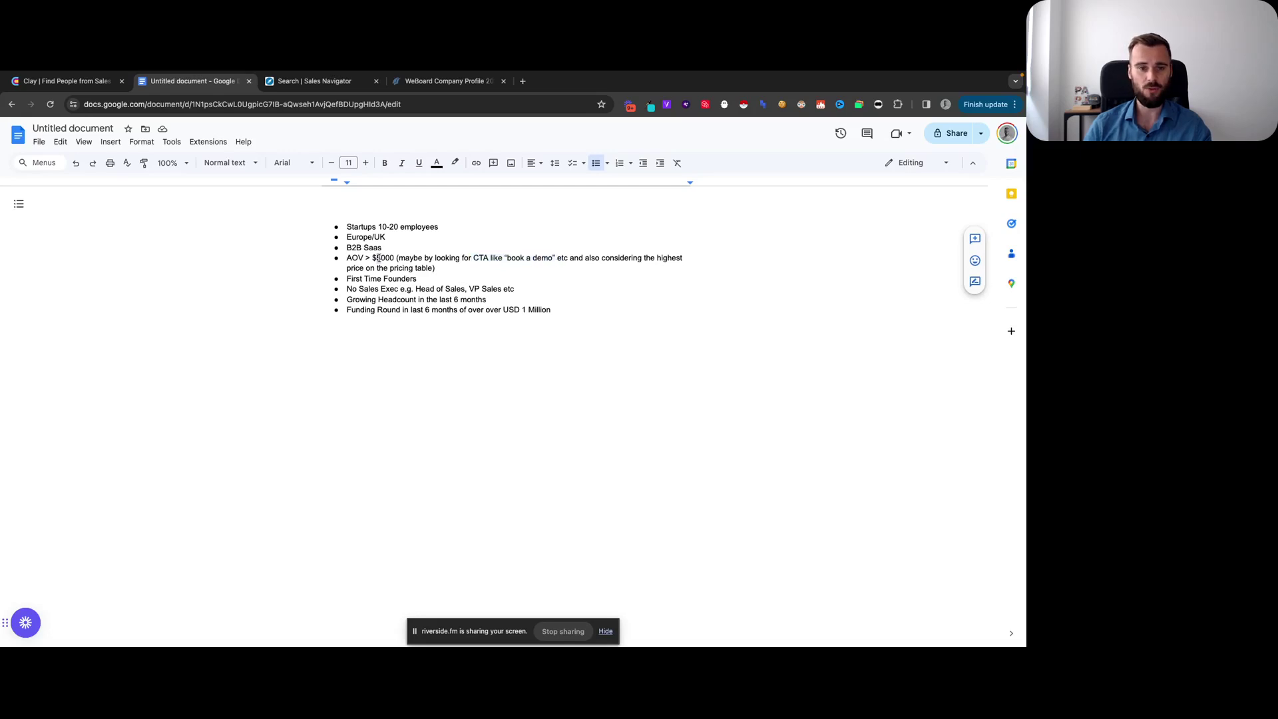
{"action": "key", "text": "Left"}
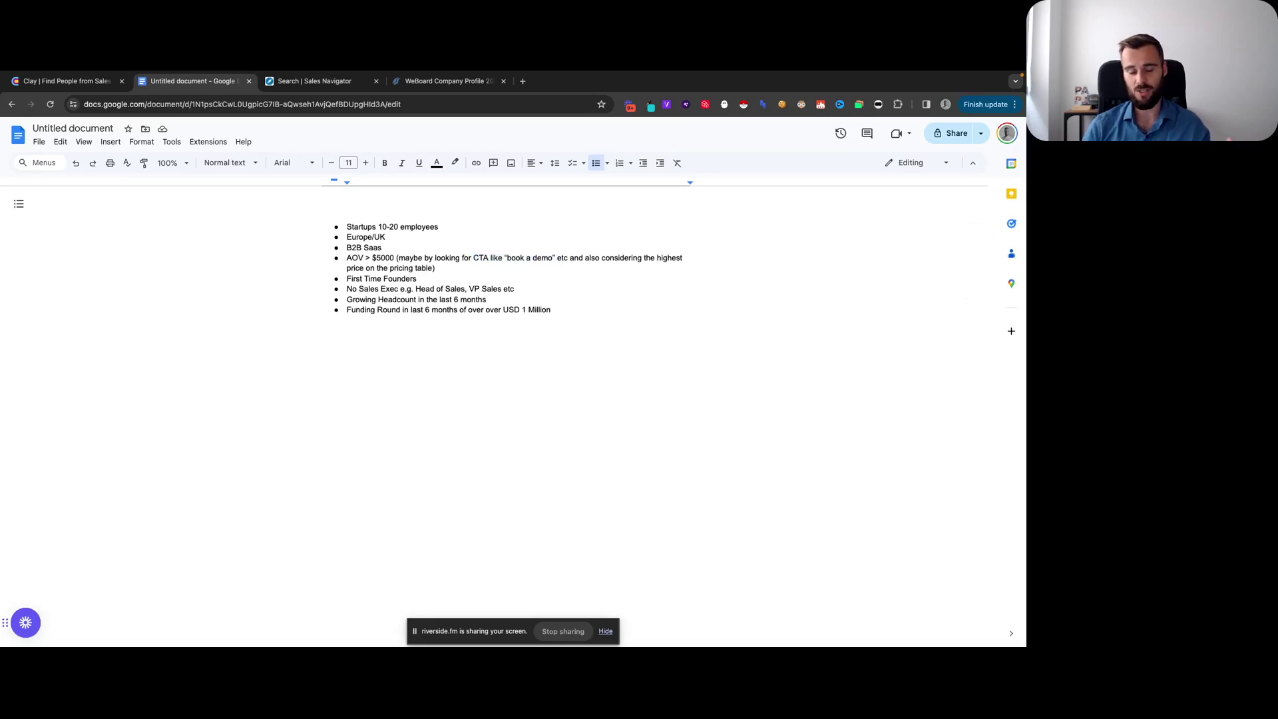
{"action": "key", "text": "shift+Right"}
{"action": "key", "text": "shift+Right"}
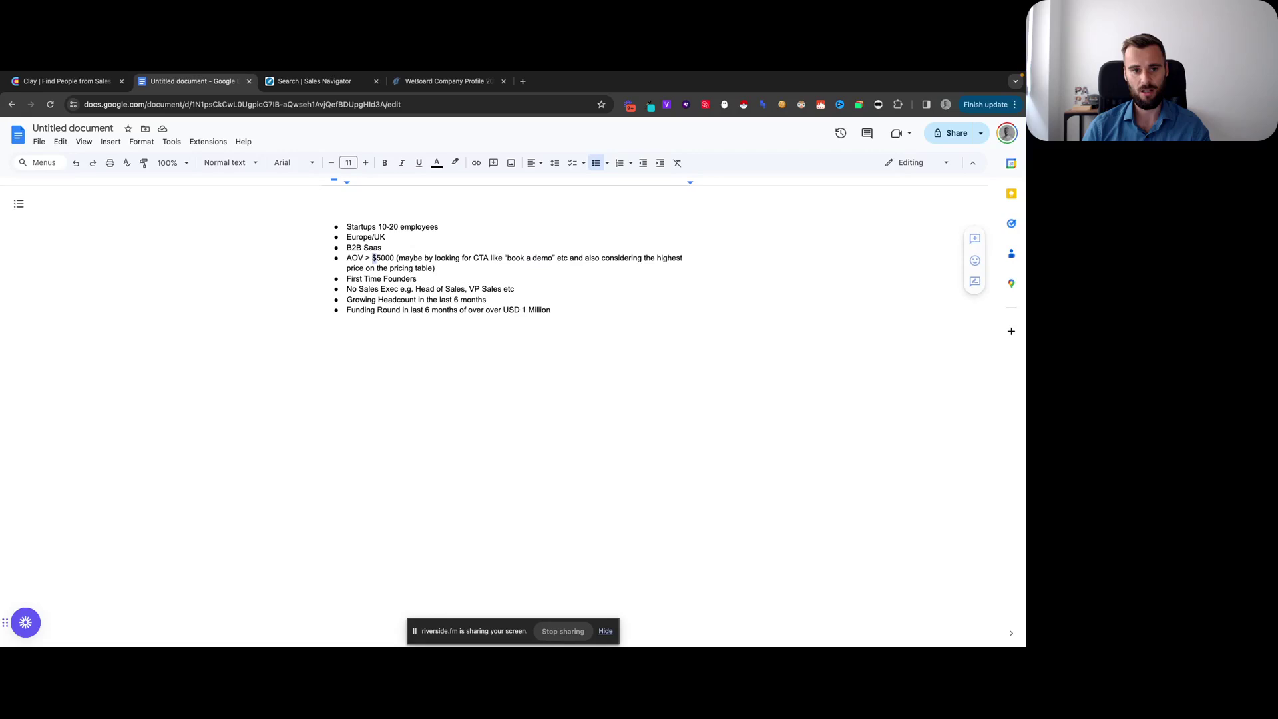
{"action": "key", "text": "shift+Right"}
{"action": "key", "text": "shift+Right"}
{"action": "key", "text": "shift+Right"}
{"action": "key", "text": "Down"}
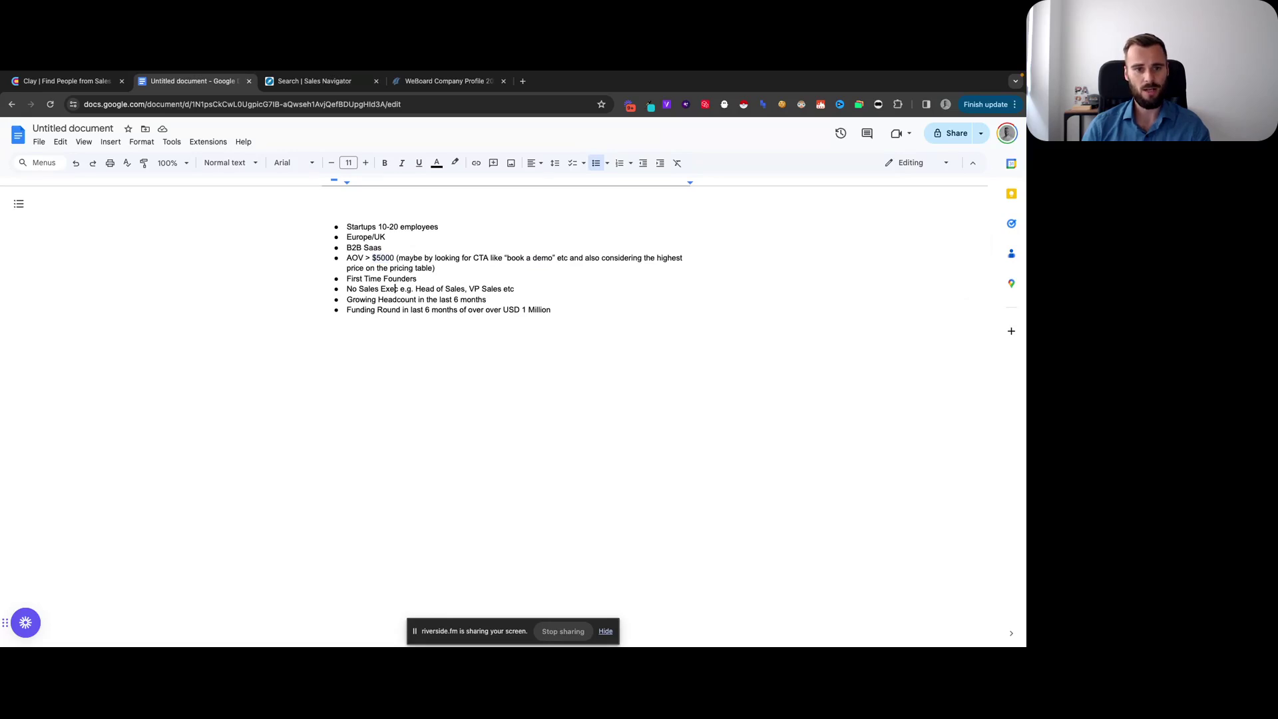
{"action": "key", "text": "Left"}
{"action": "key", "text": "Left"}
{"action": "key", "text": "Left"}
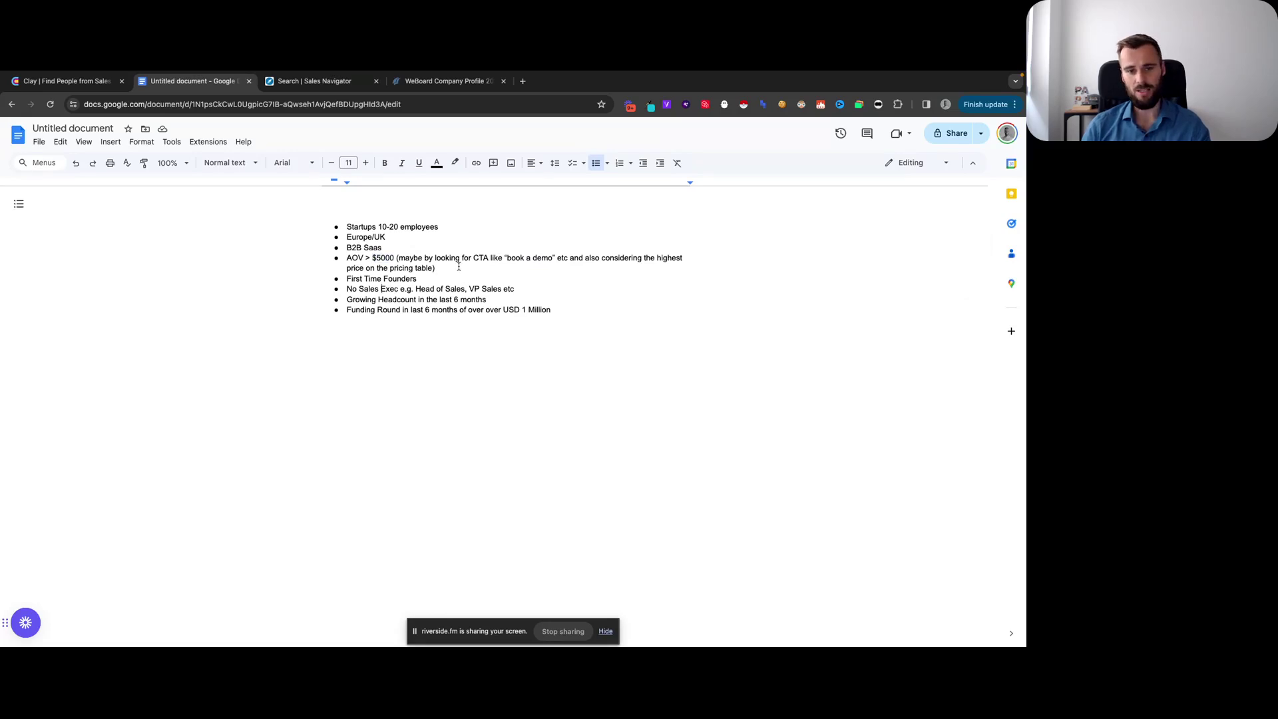
{"action": "left_click", "coordinate": [518, 289], "text": "shift"}
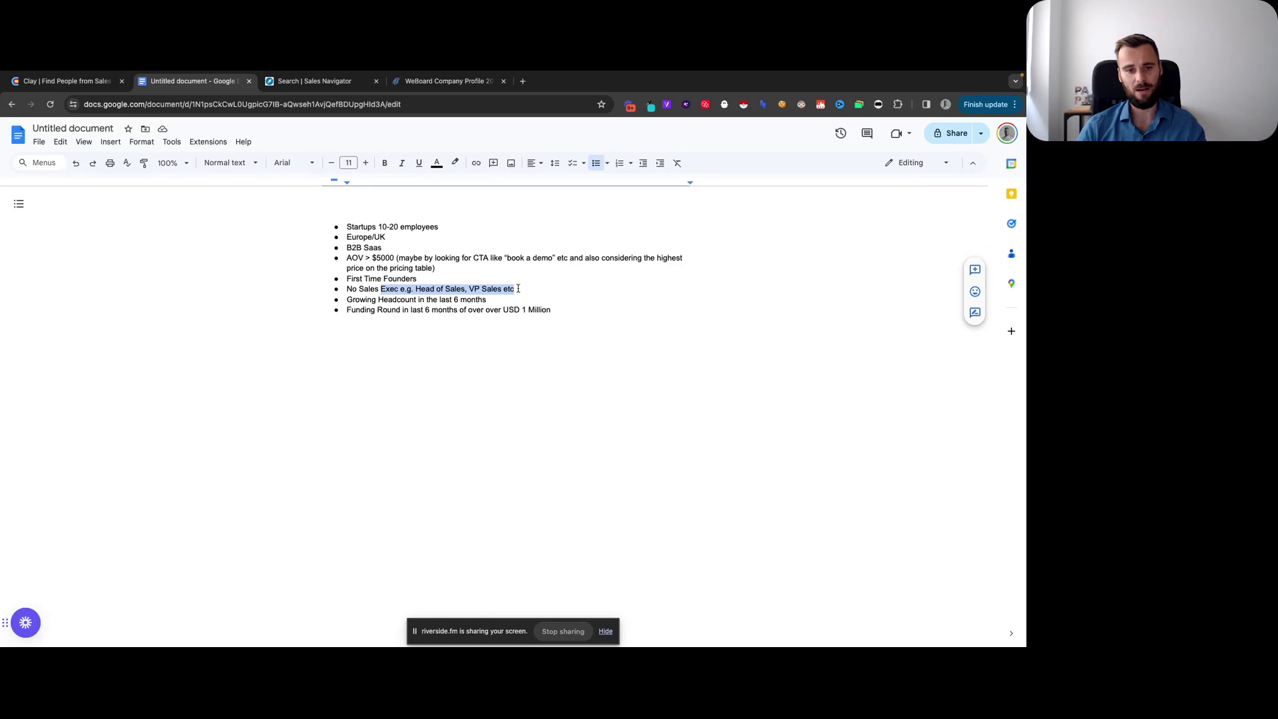
{"action": "key", "text": "Down"}
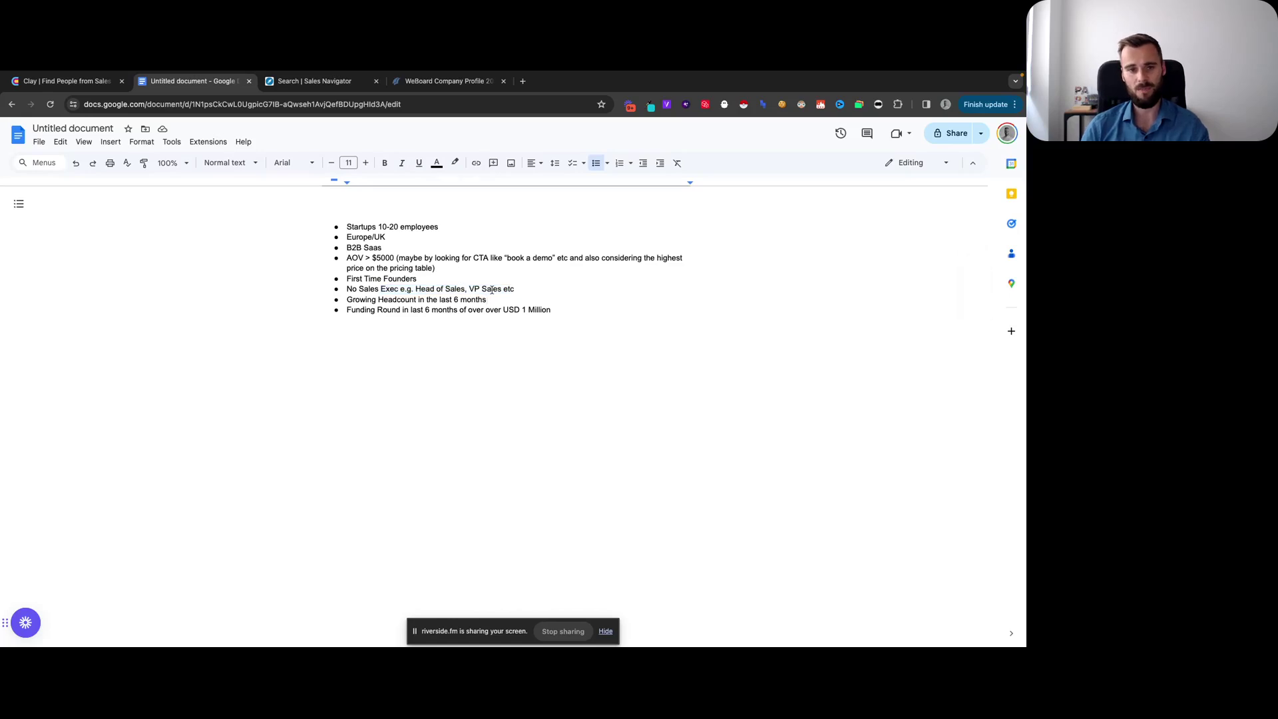
Check the Growing Headcount and Funding Round criteria and the full bullet list, then return to the Clay table
{"action": "left_click", "coordinate": [348, 303], "text": "shift"}
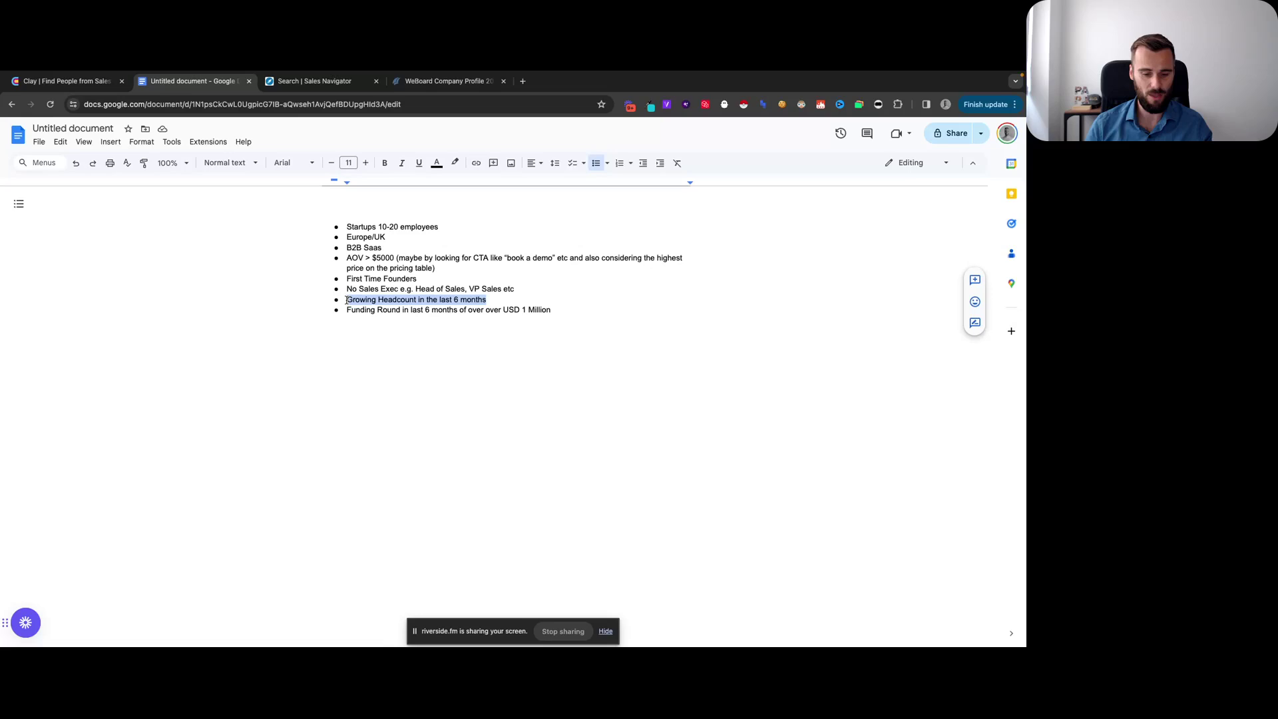
{"action": "left_click", "coordinate": [405, 311]}
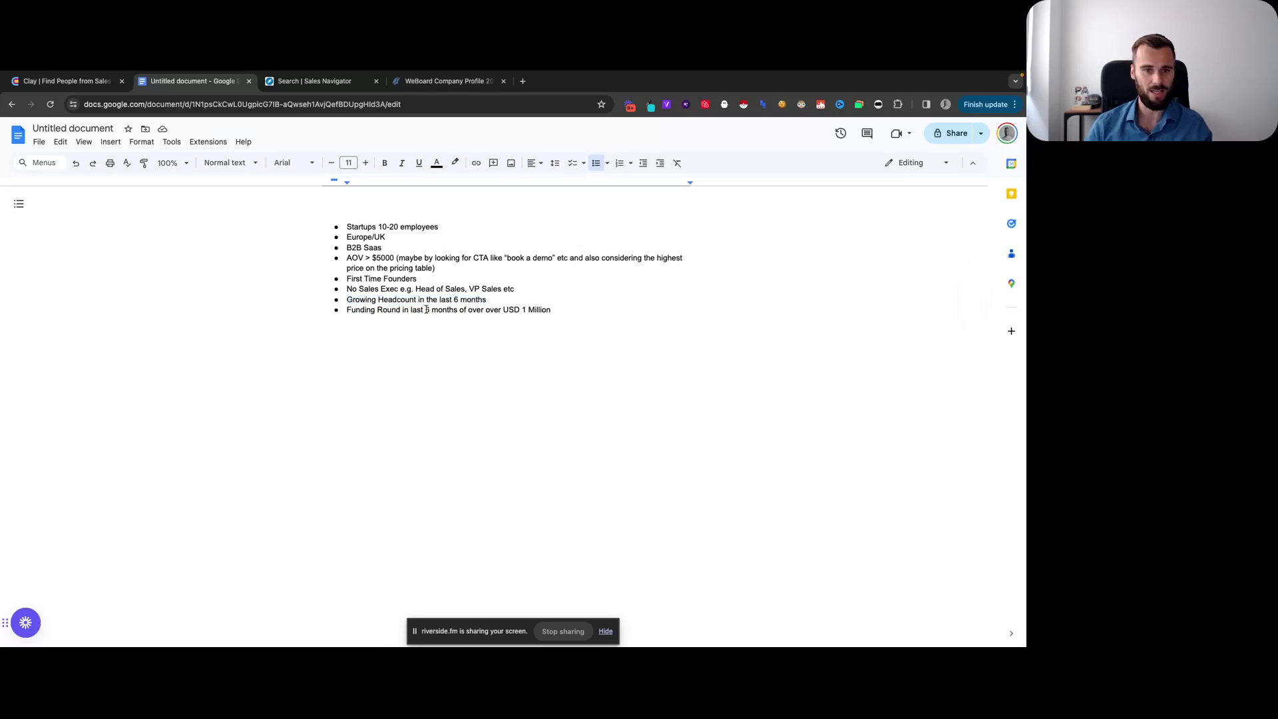
{"action": "left_click", "coordinate": [552, 311], "text": "shift"}
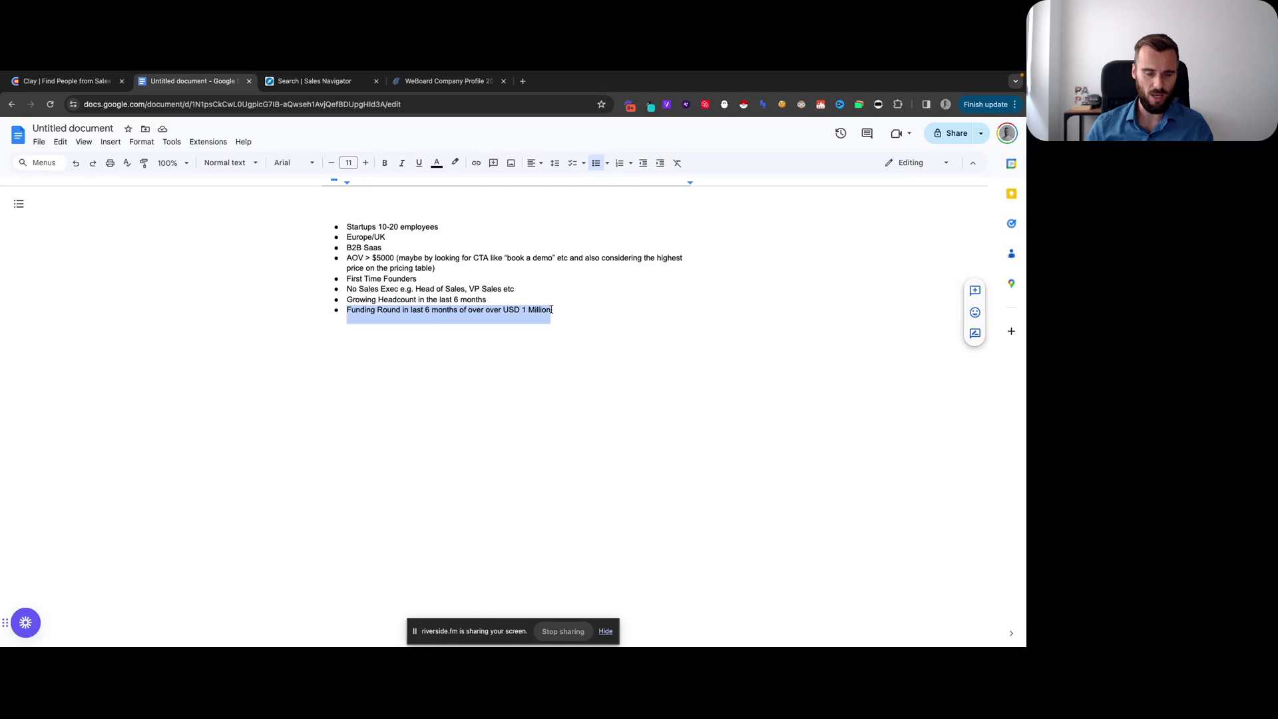
{"action": "left_click", "coordinate": [553, 311]}
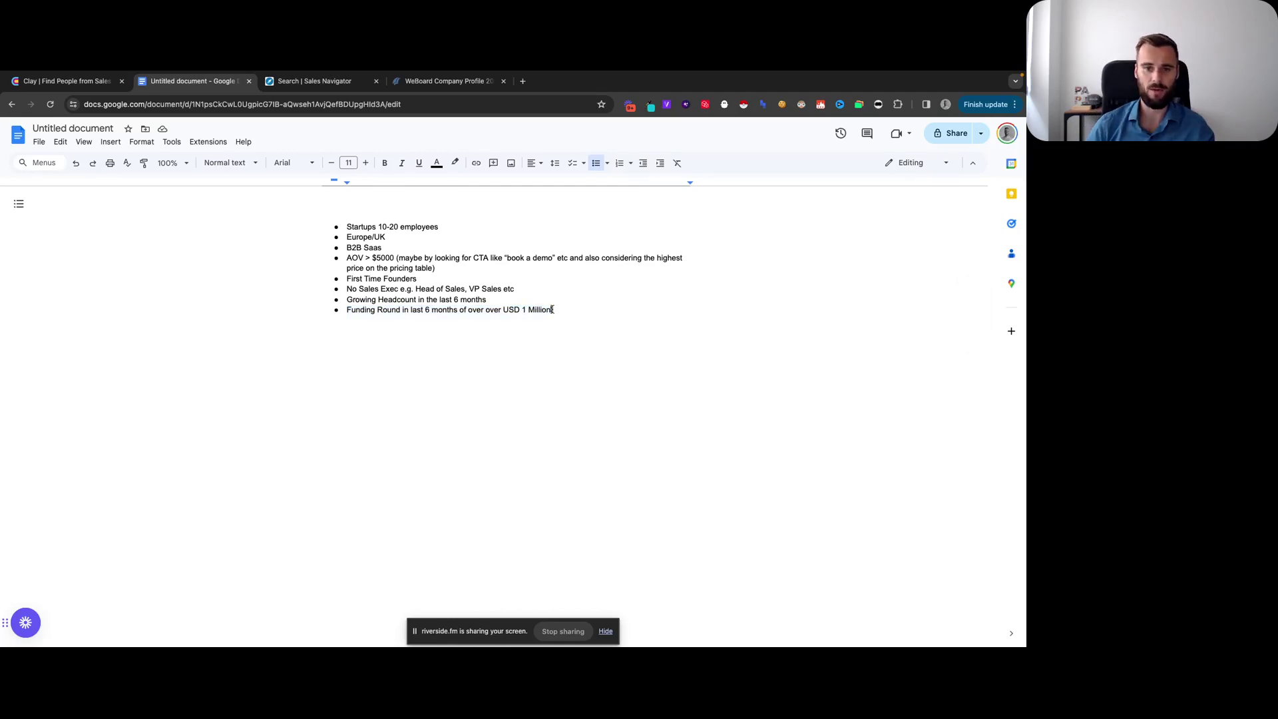
{"action": "triple_click", "coordinate": [364, 316]}
{"action": "left_click", "coordinate": [556, 310]}
{"action": "left_click_drag", "start_coordinate": [556, 310], "coordinate": [340, 224]}
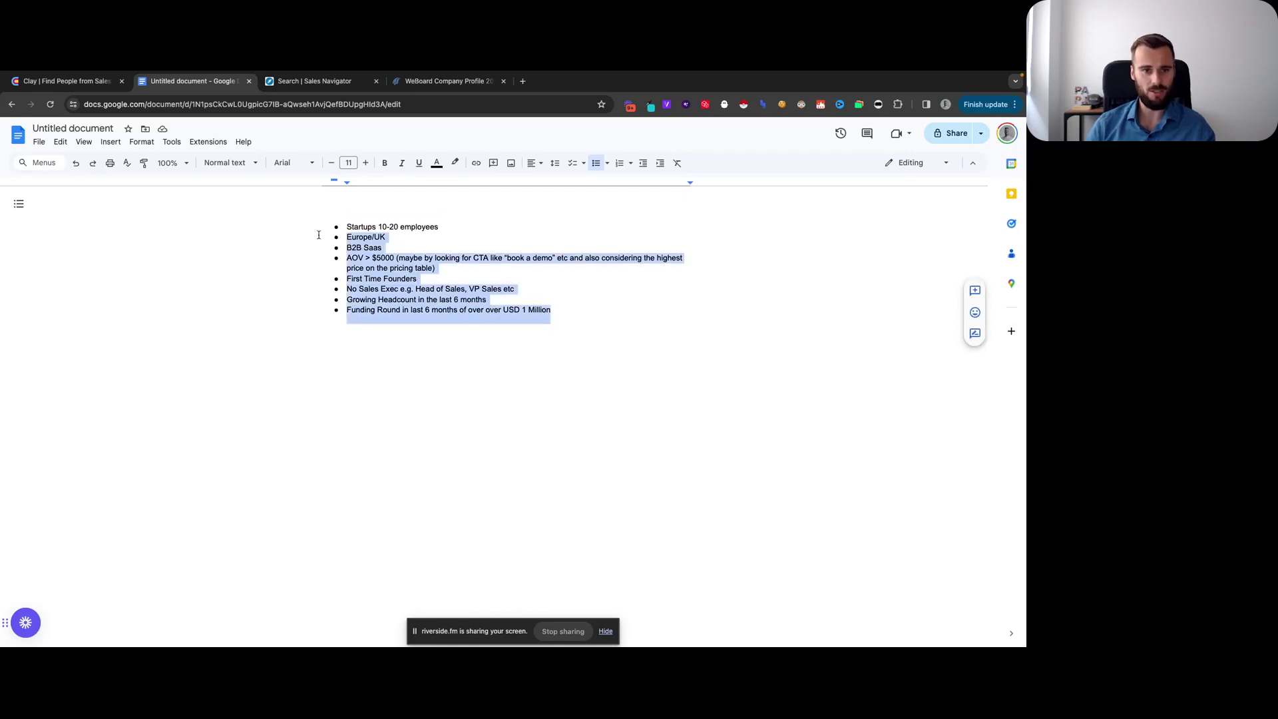
{"action": "left_click", "coordinate": [372, 268]}
{"action": "left_click", "coordinate": [66, 81]}
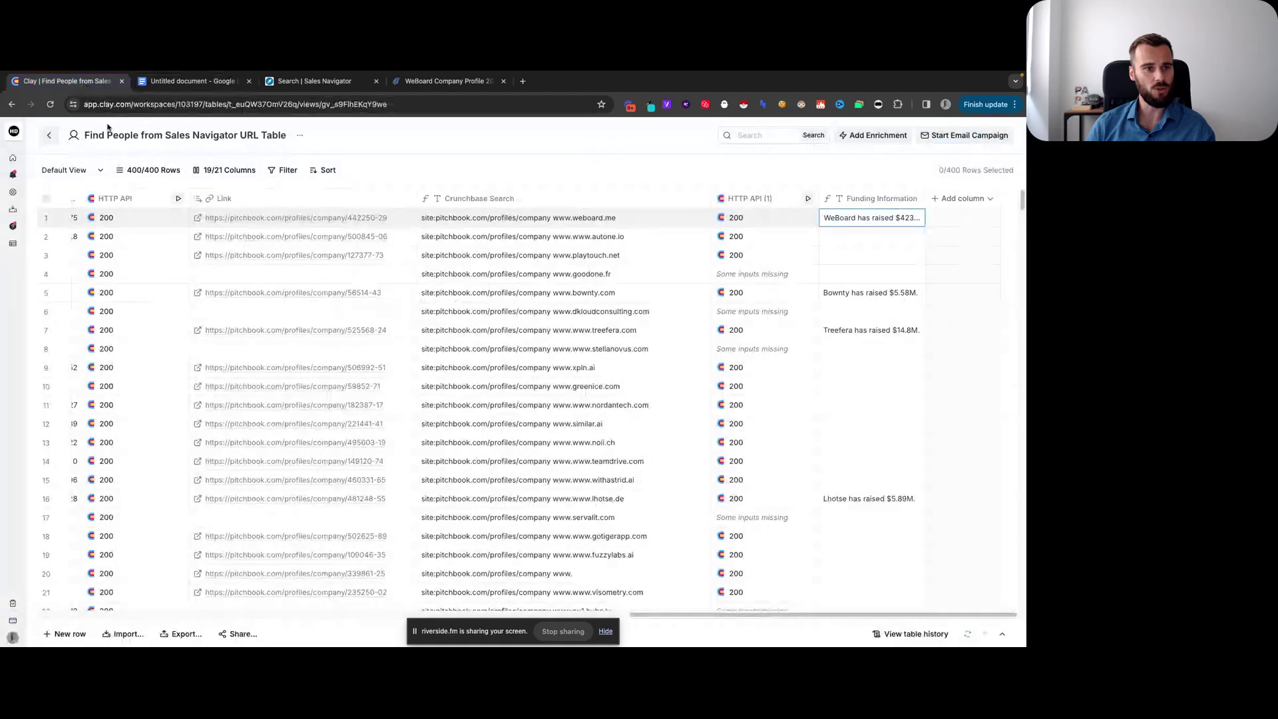
{"action": "left_click_drag", "start_coordinate": [761, 616], "coordinate": [173, 617]}
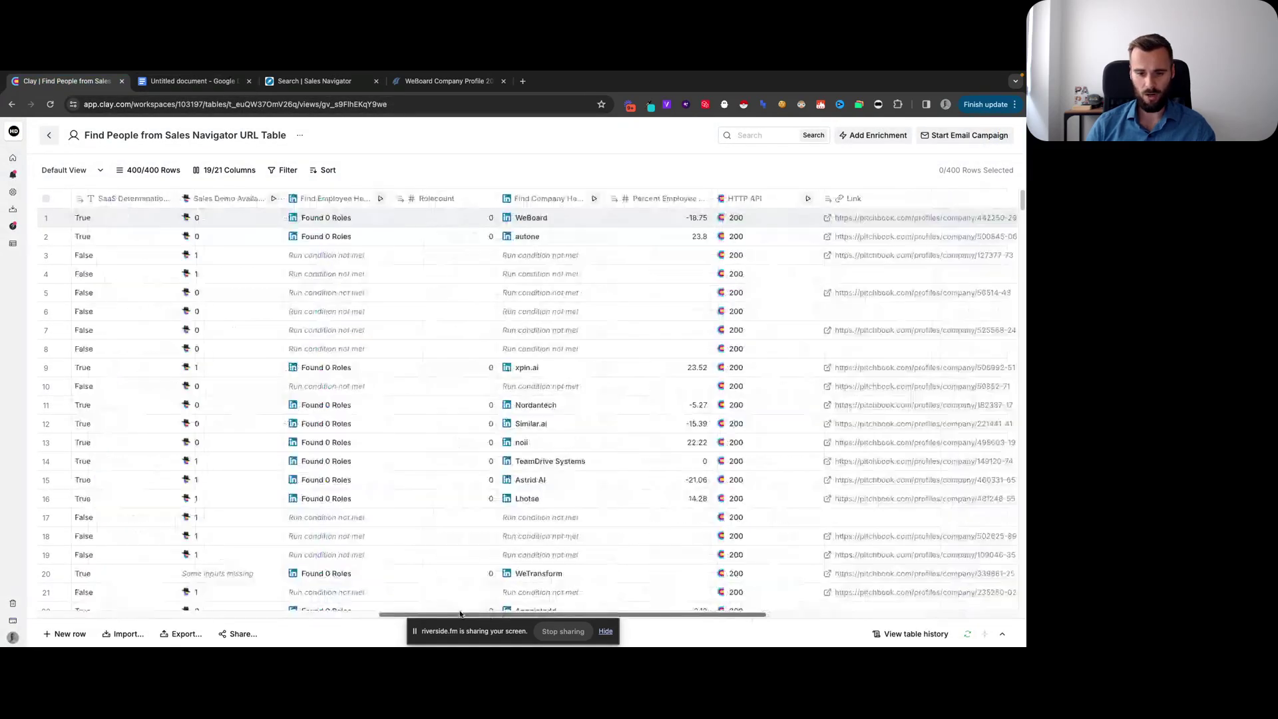